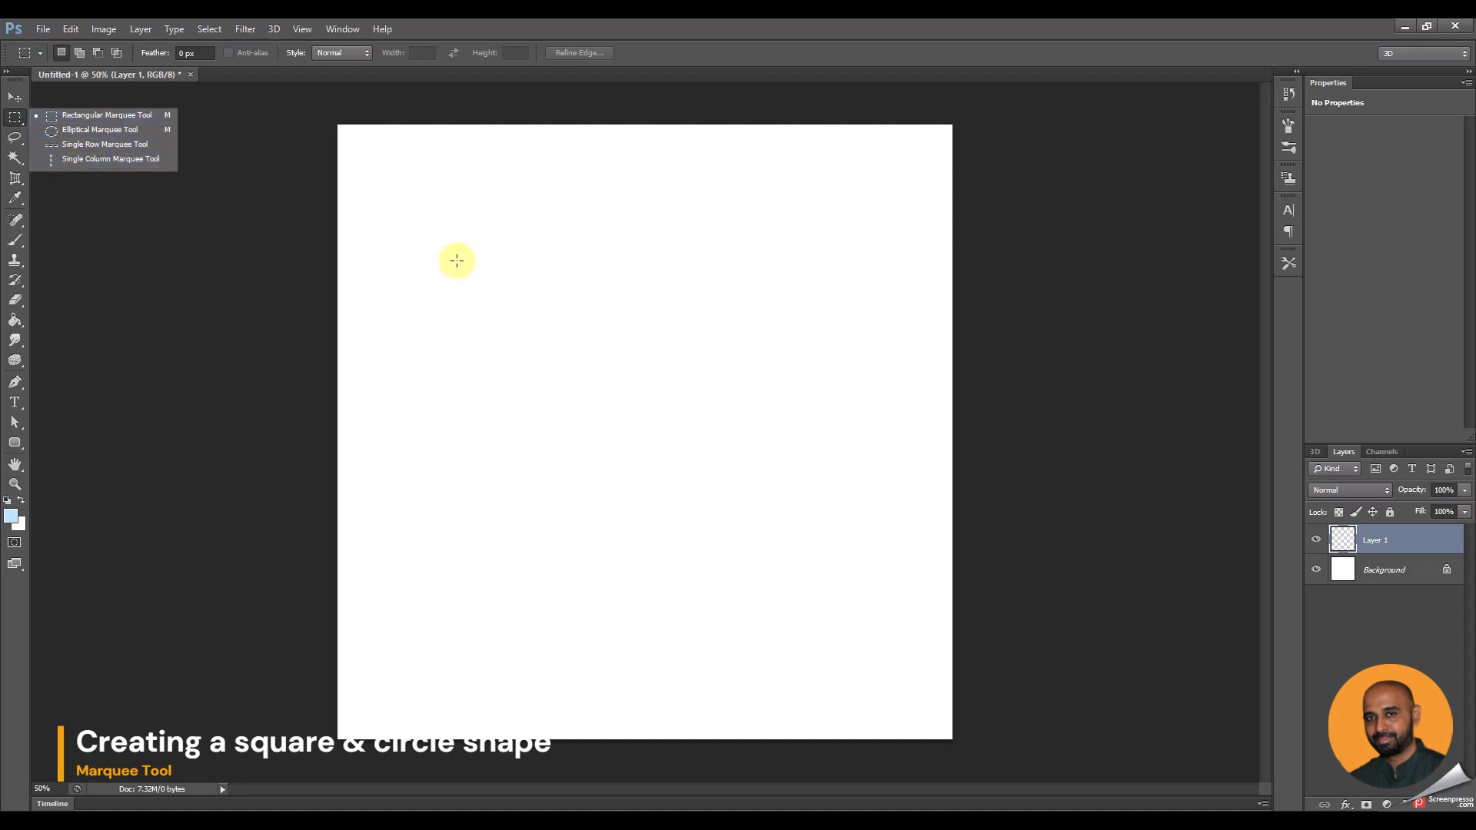
- Select a wide rectangle in the upper-middle area of the canvas and fill it with blue #138dd3 using the Paint Bucket
drag(456, 260, 751, 436)
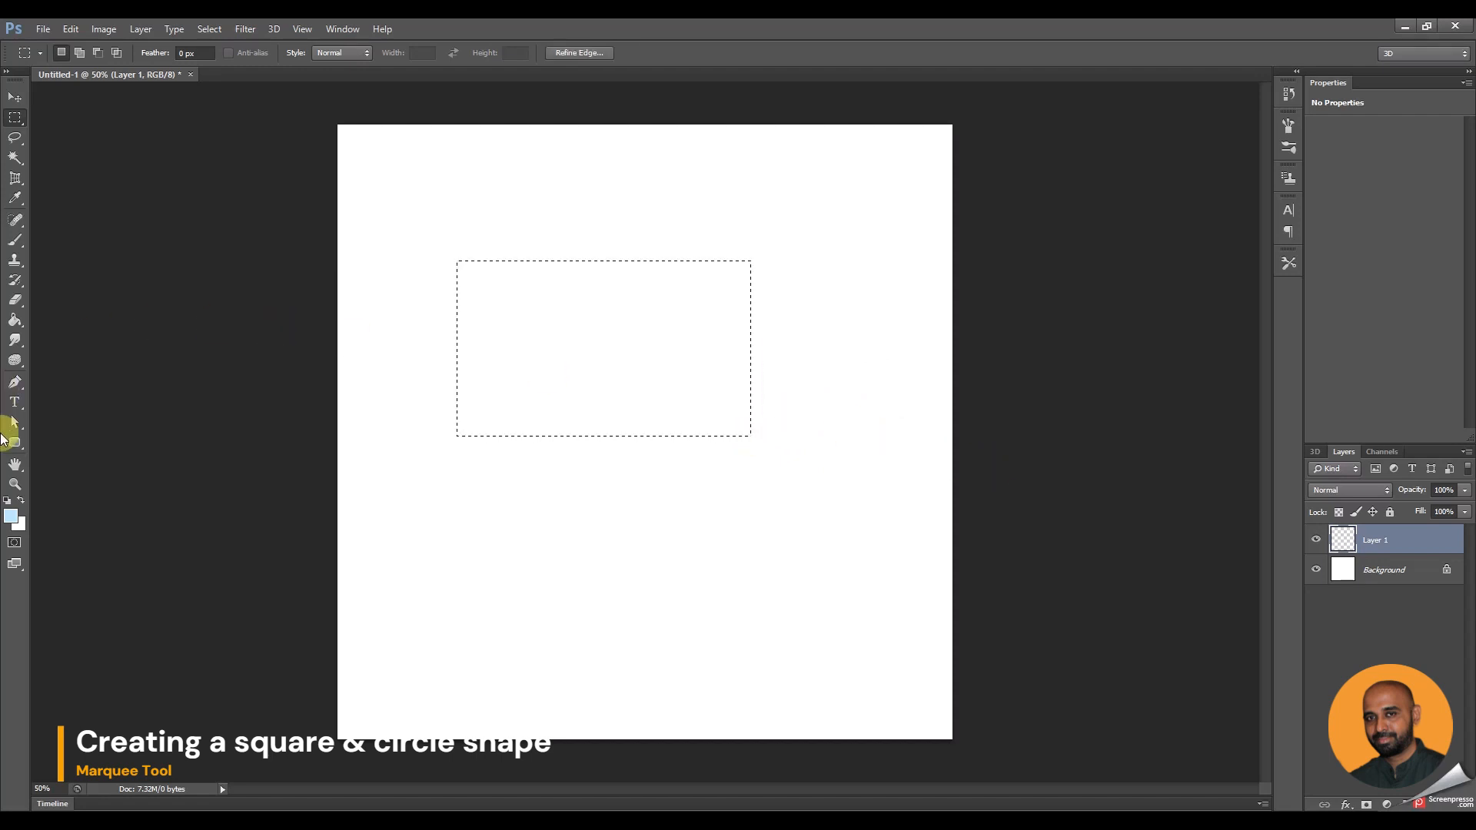
click(11, 514)
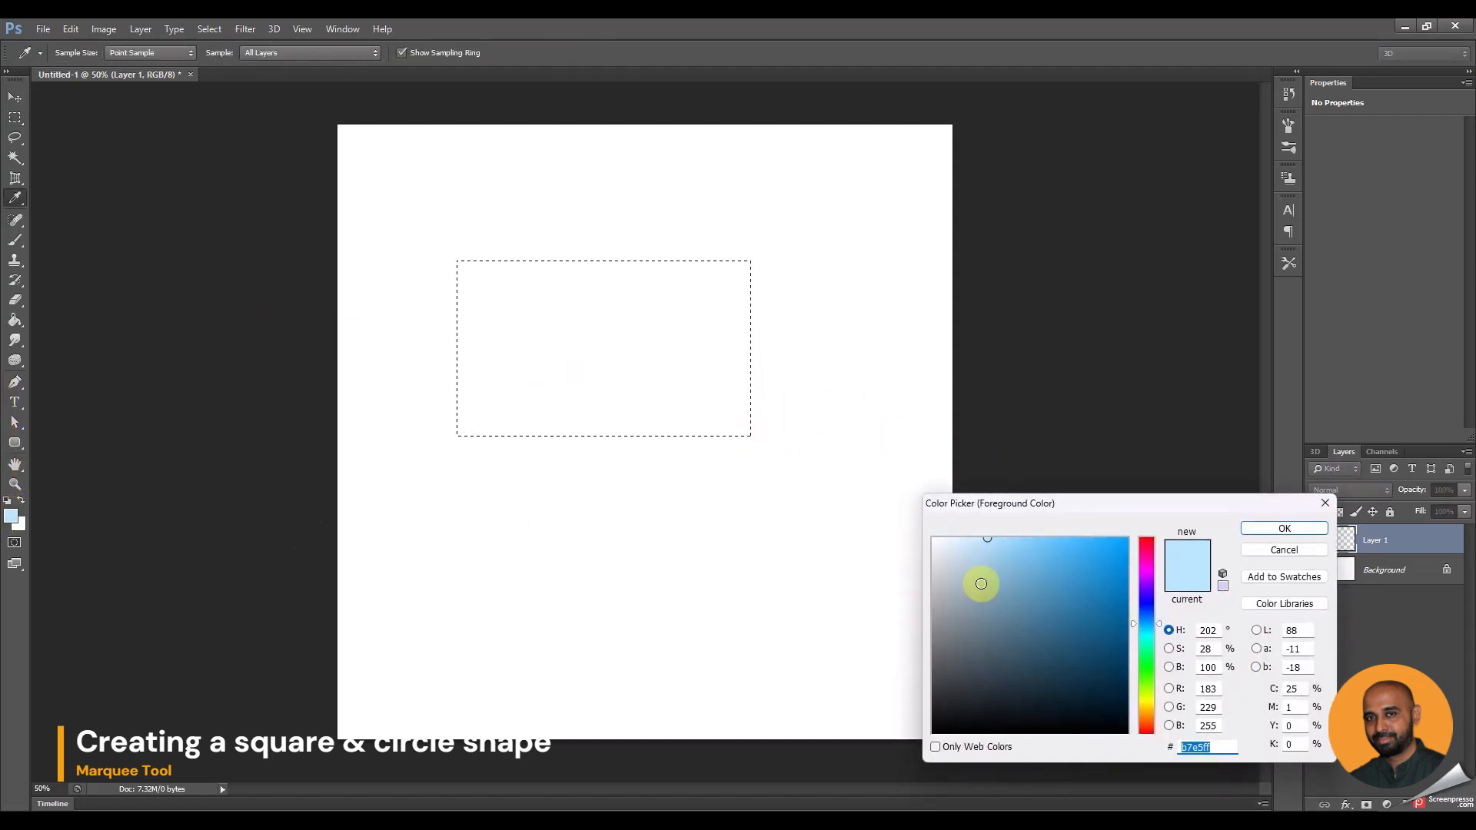
drag(1110, 619, 1110, 571)
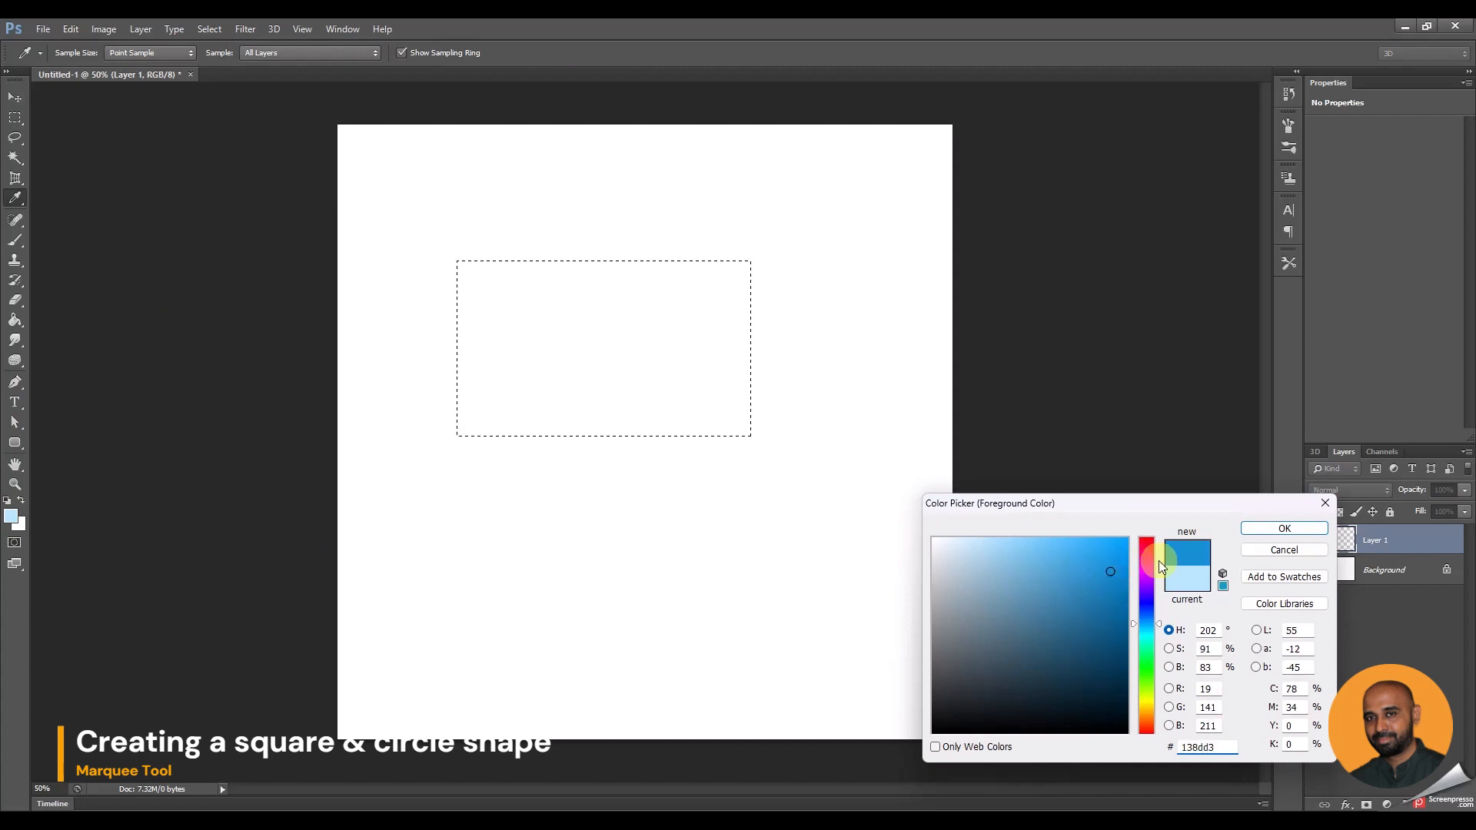
click(1277, 528)
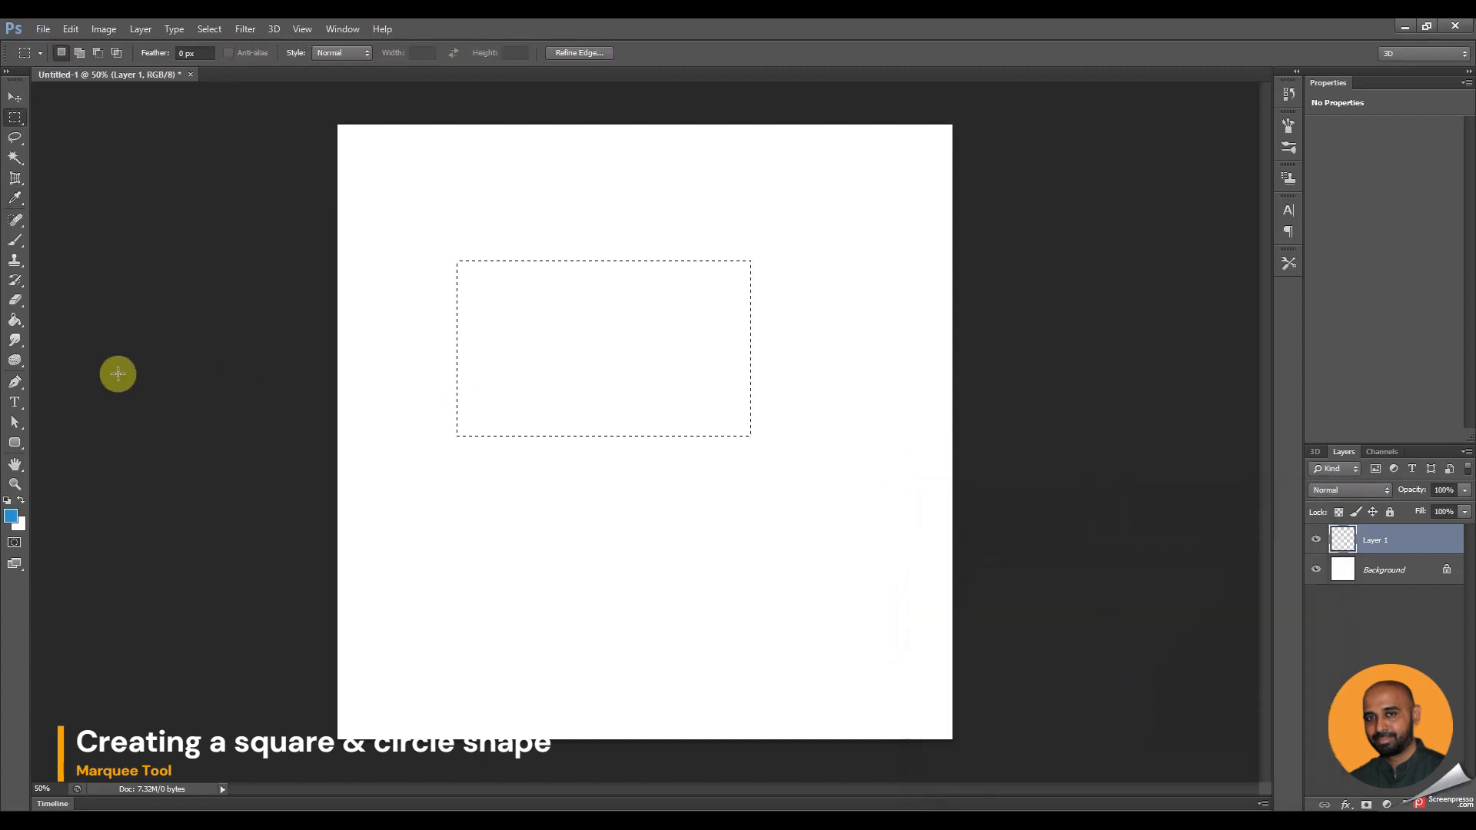
click(12, 321)
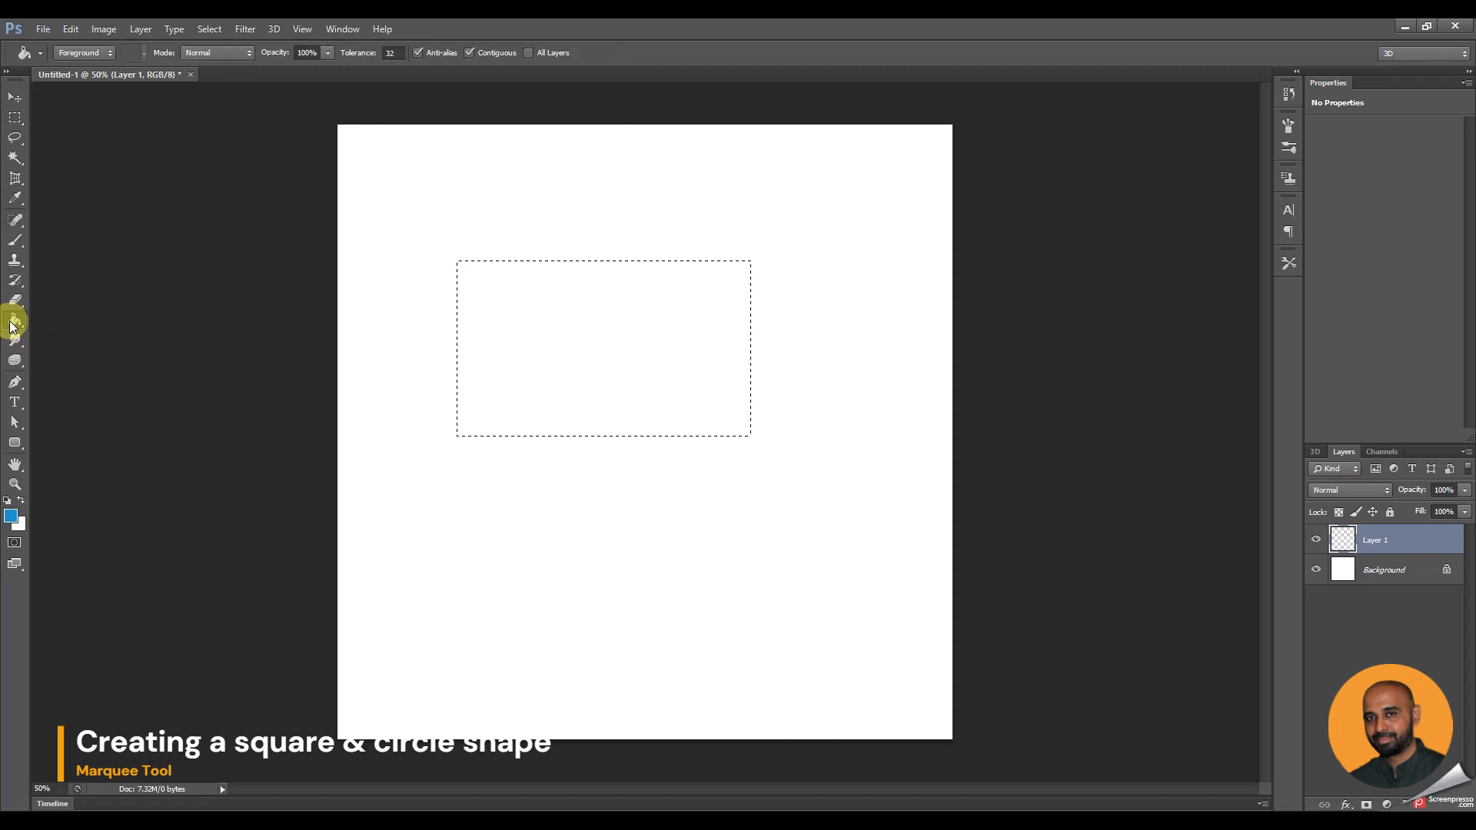
click(514, 301)
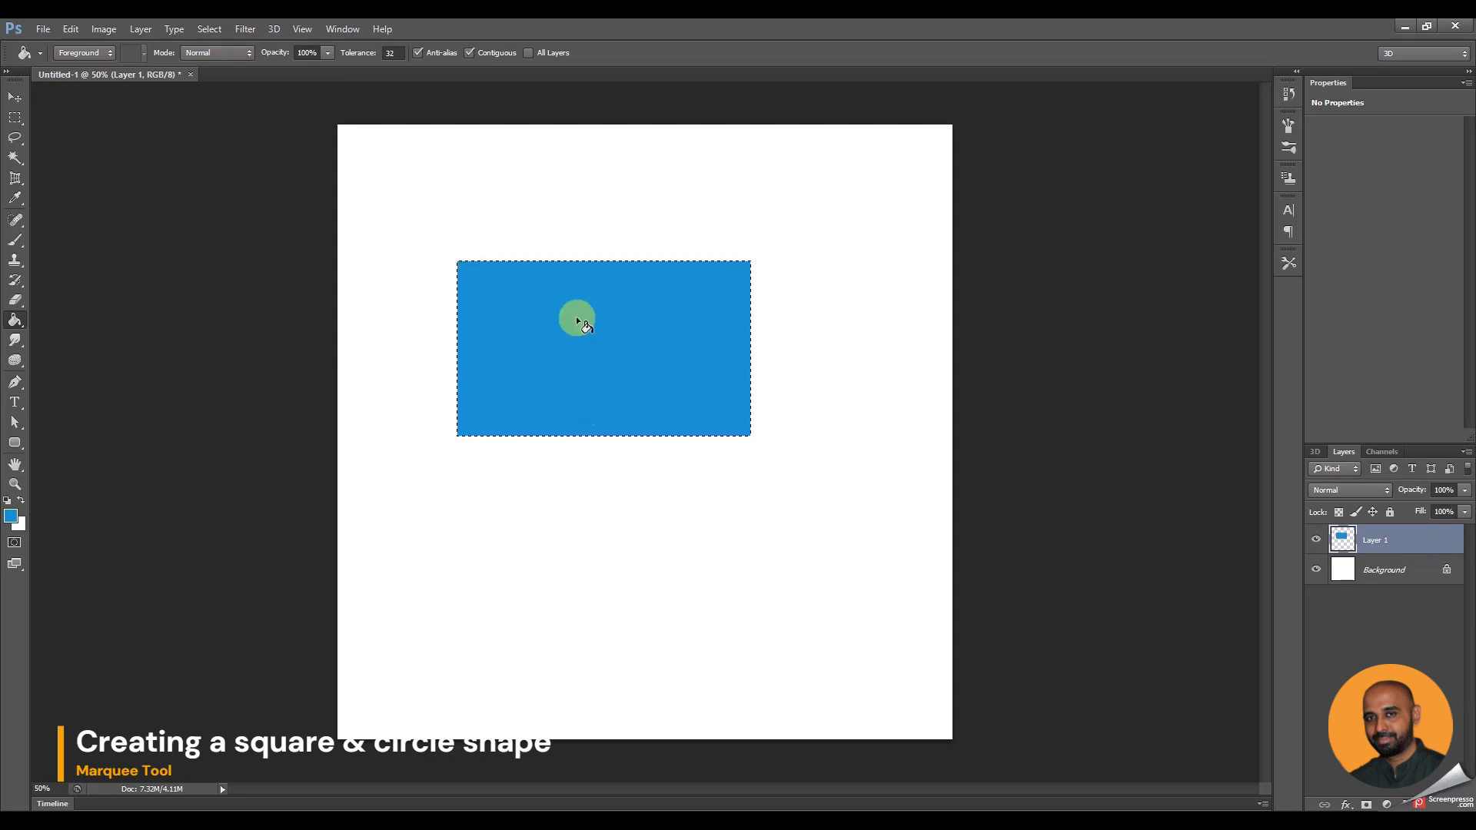
- Deselect the blue rectangle and move it slightly down and to the left on the canvas
click(15, 118)
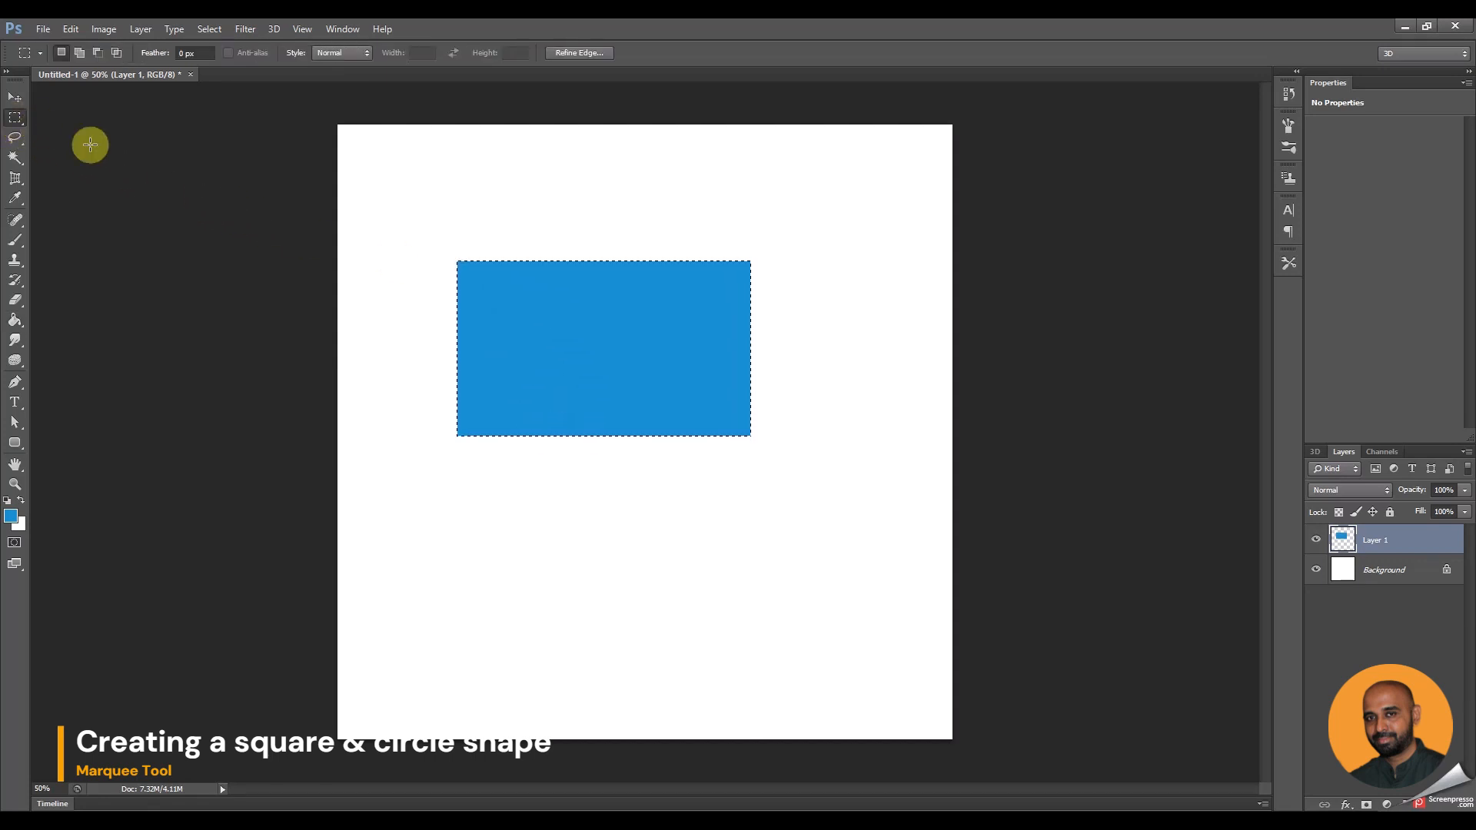
right_click(580, 307)
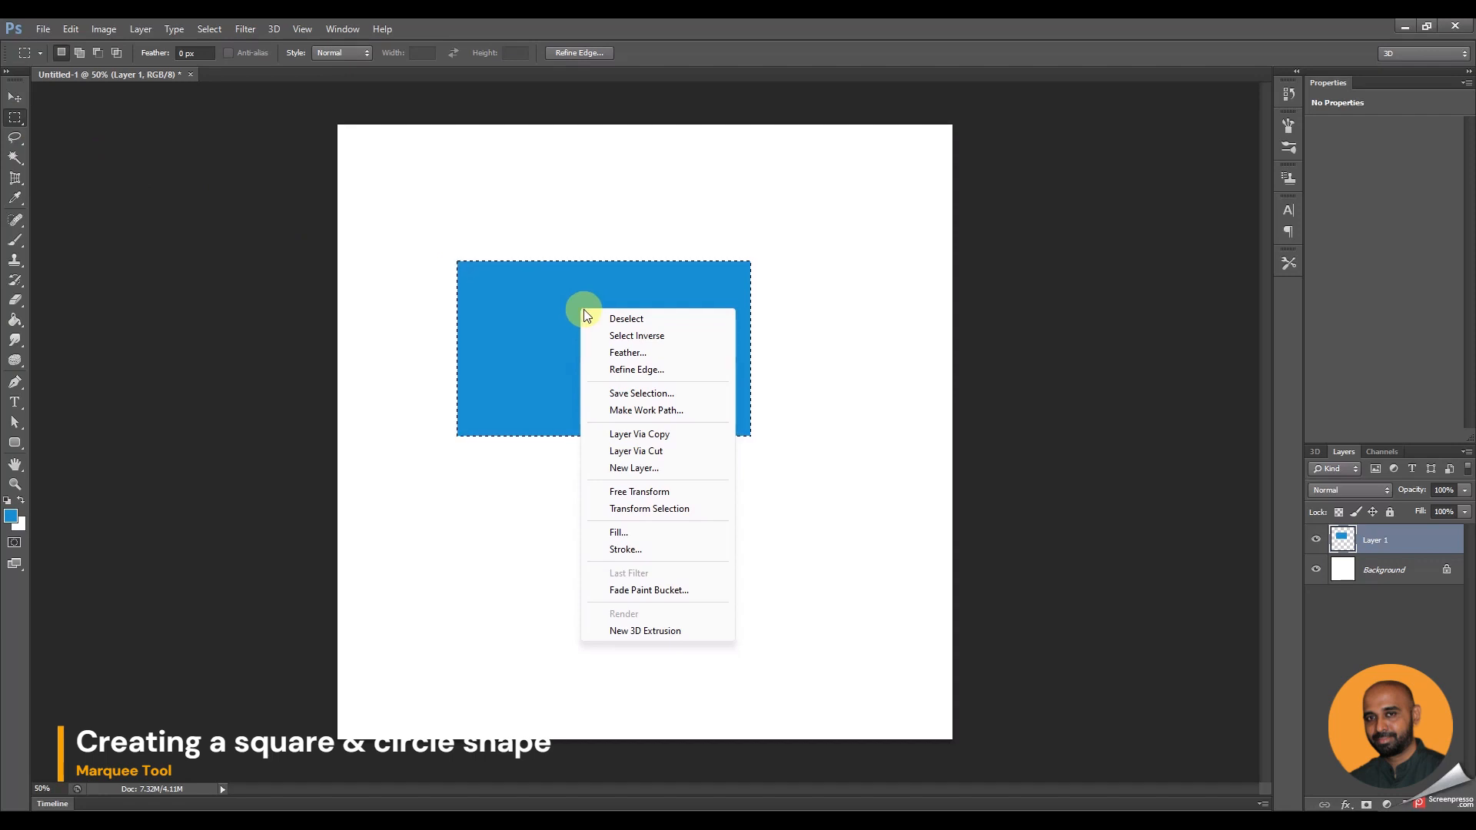
click(605, 318)
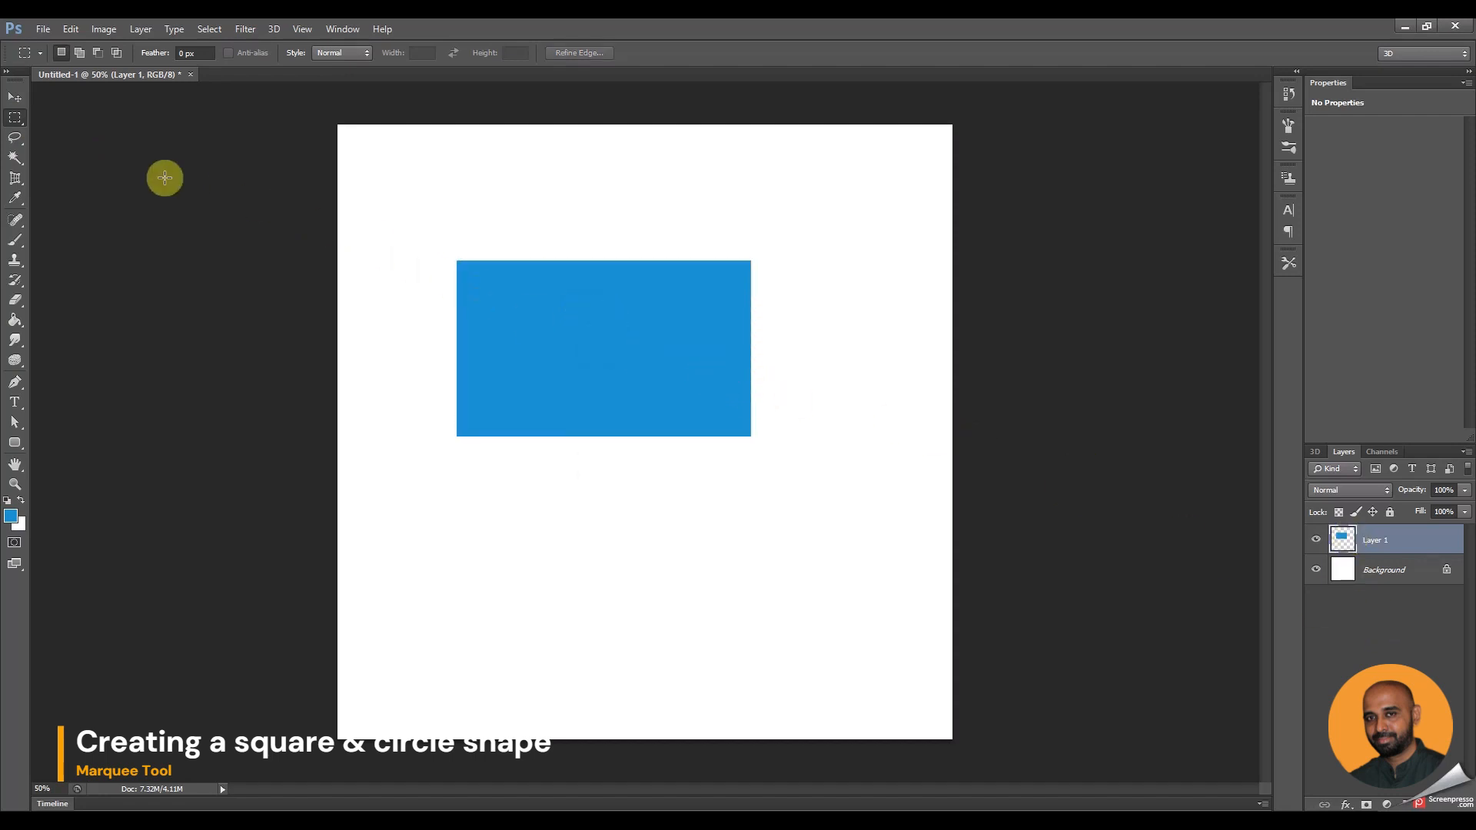
click(14, 98)
mouse_move(501, 330)
mouse_down()
mouse_move(656, 348)
mouse_move(625, 436)
mouse_move(528, 385)
mouse_move(481, 330)
mouse_move(584, 330)
mouse_move(520, 330)
mouse_up()
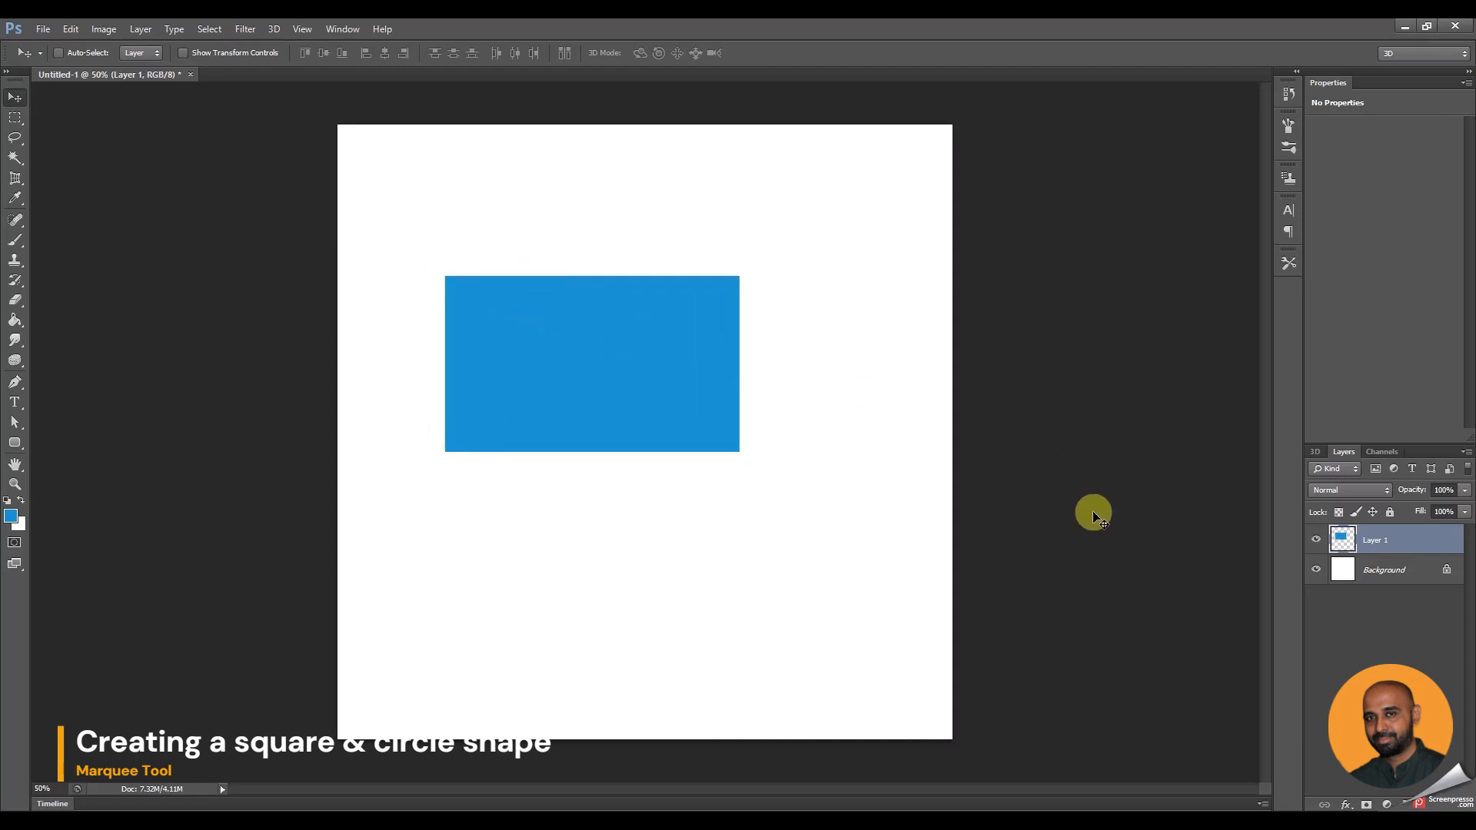
- Add a new layer and draw a near-circular elliptical selection about 16.2 × 16.4 cm over the blue rectangle's lower-right corner
click(1429, 803)
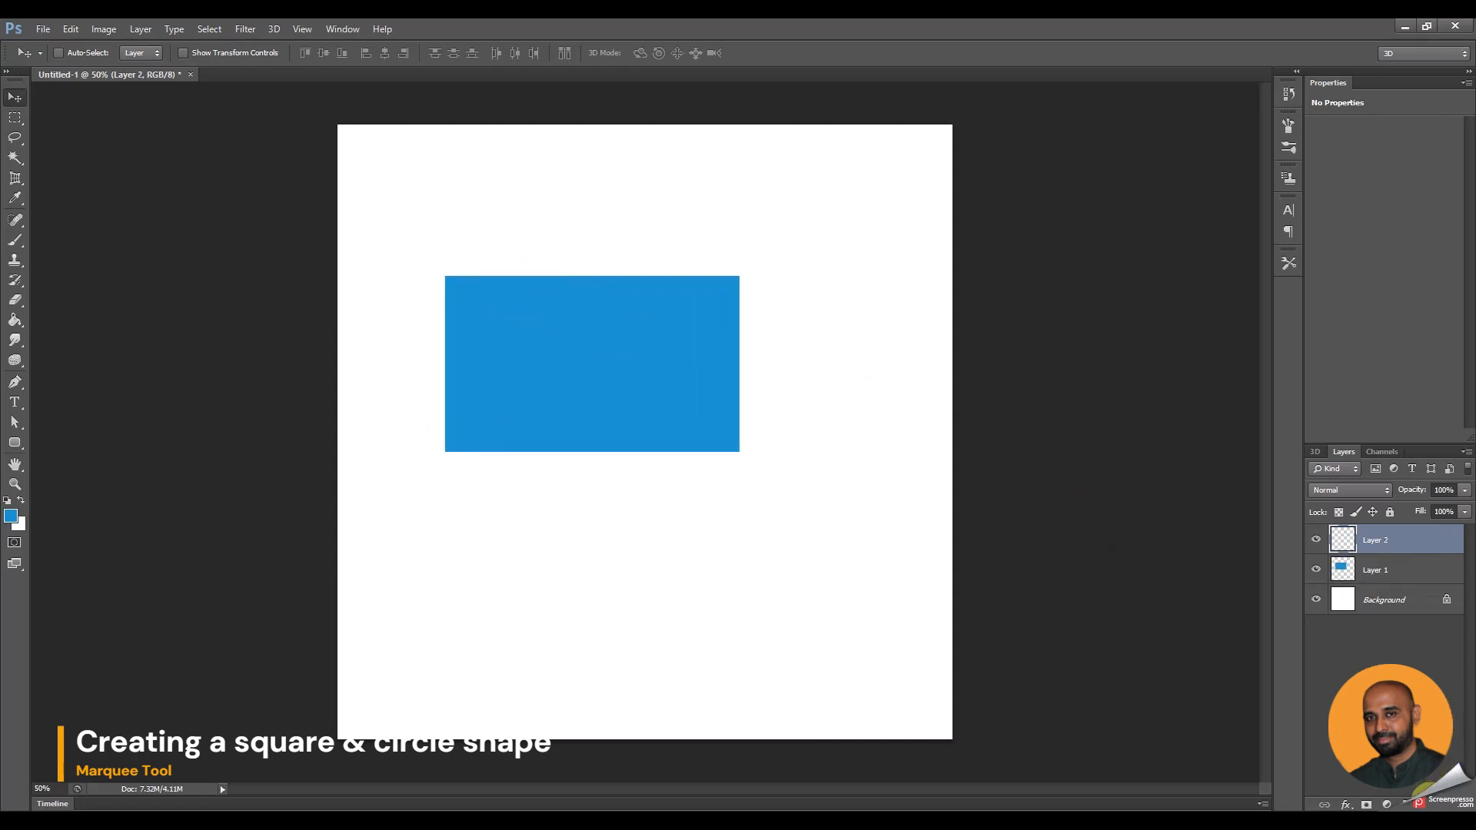
click(22, 125)
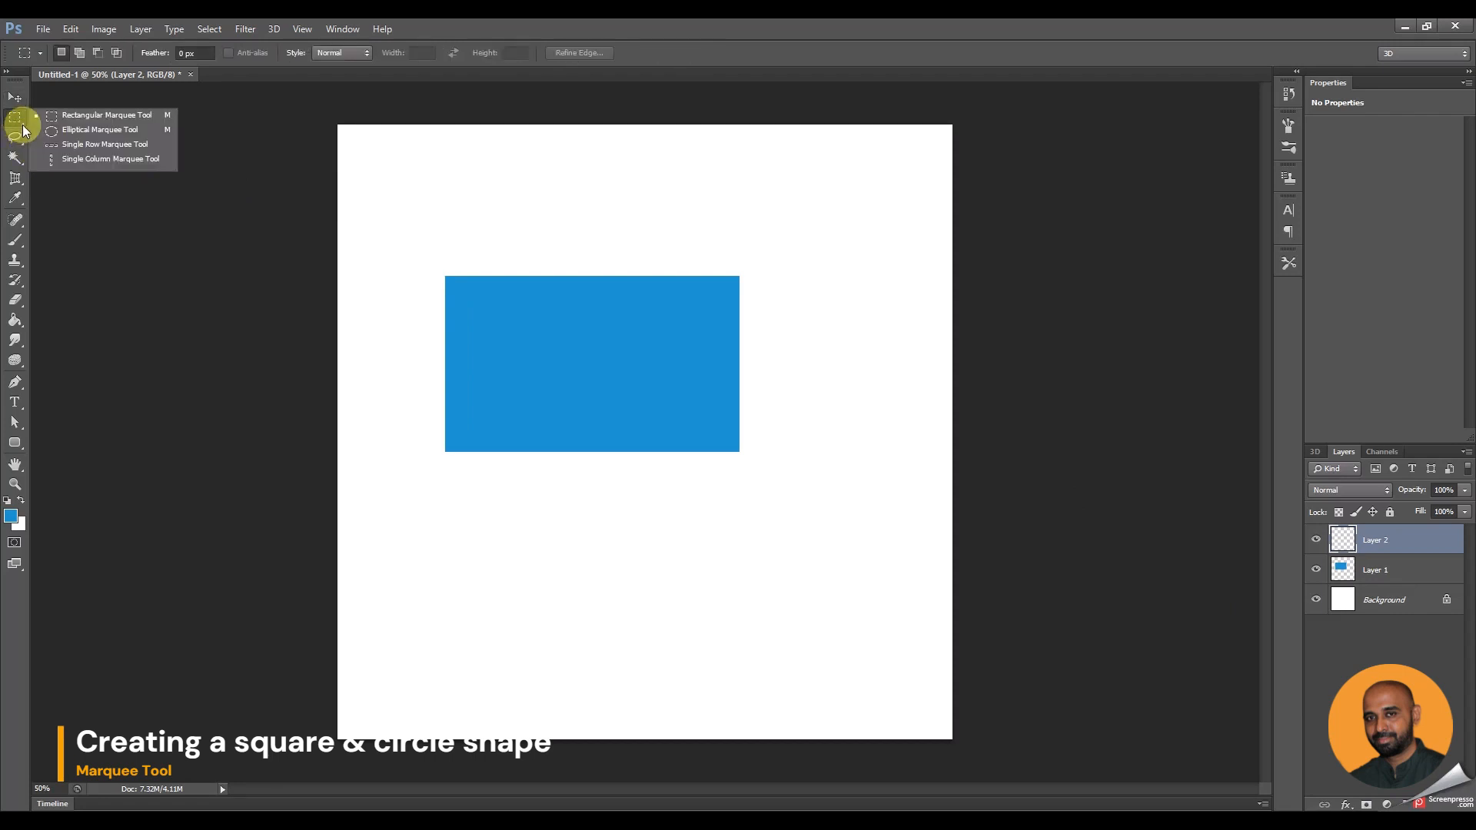
click(80, 130)
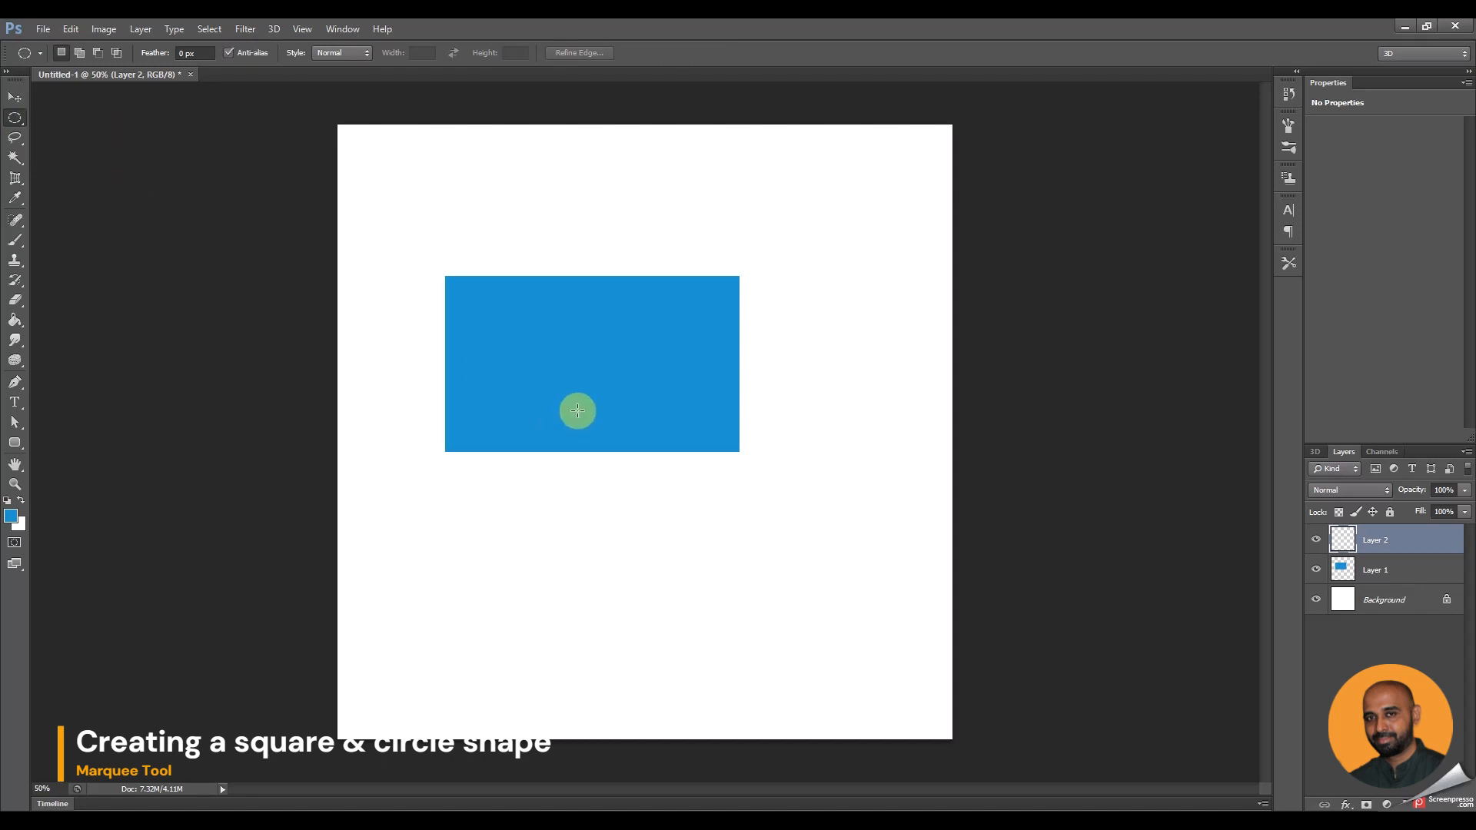
drag(594, 423, 769, 601)
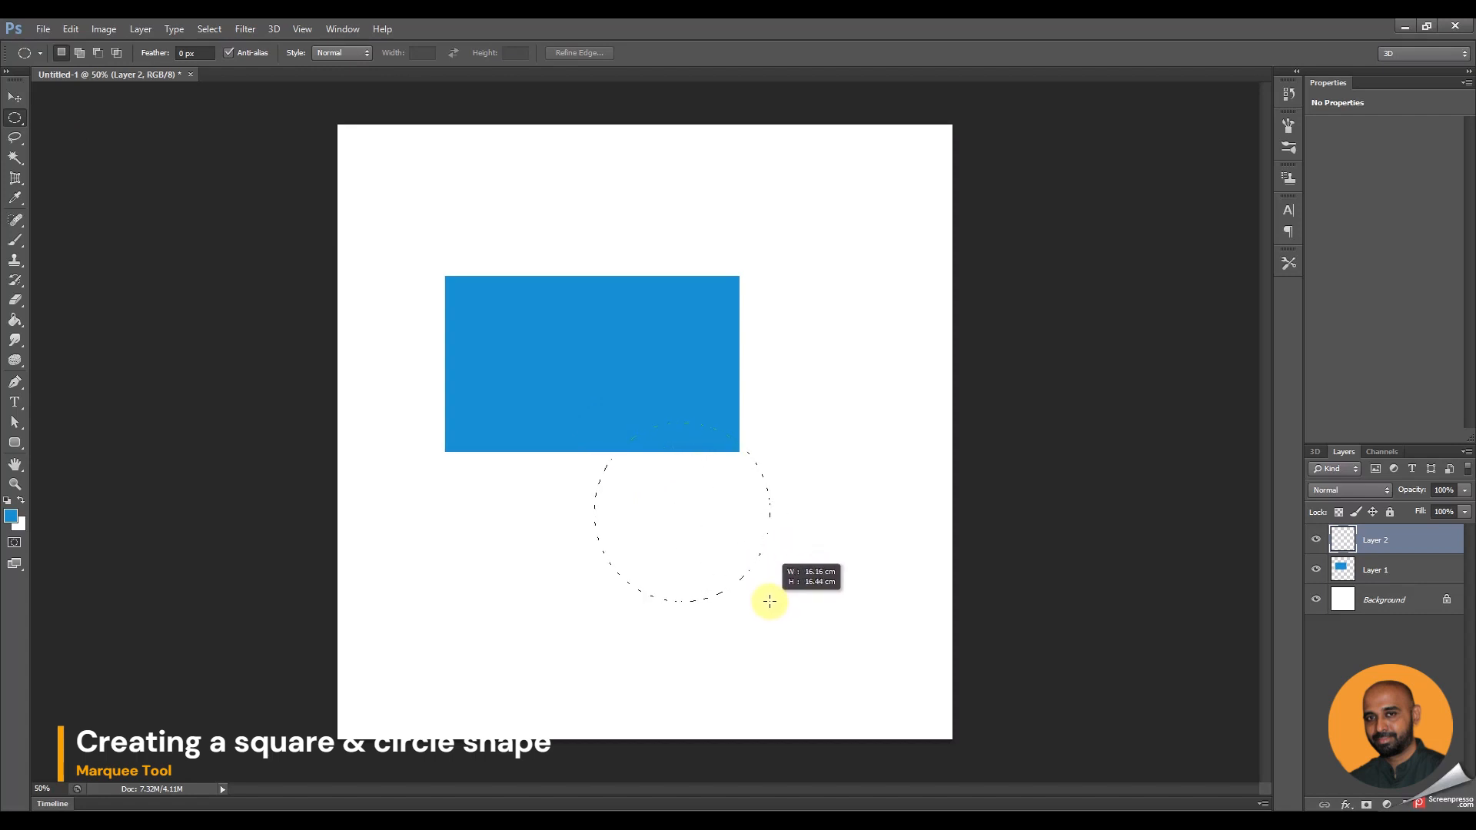
drag(770, 601, 769, 601)
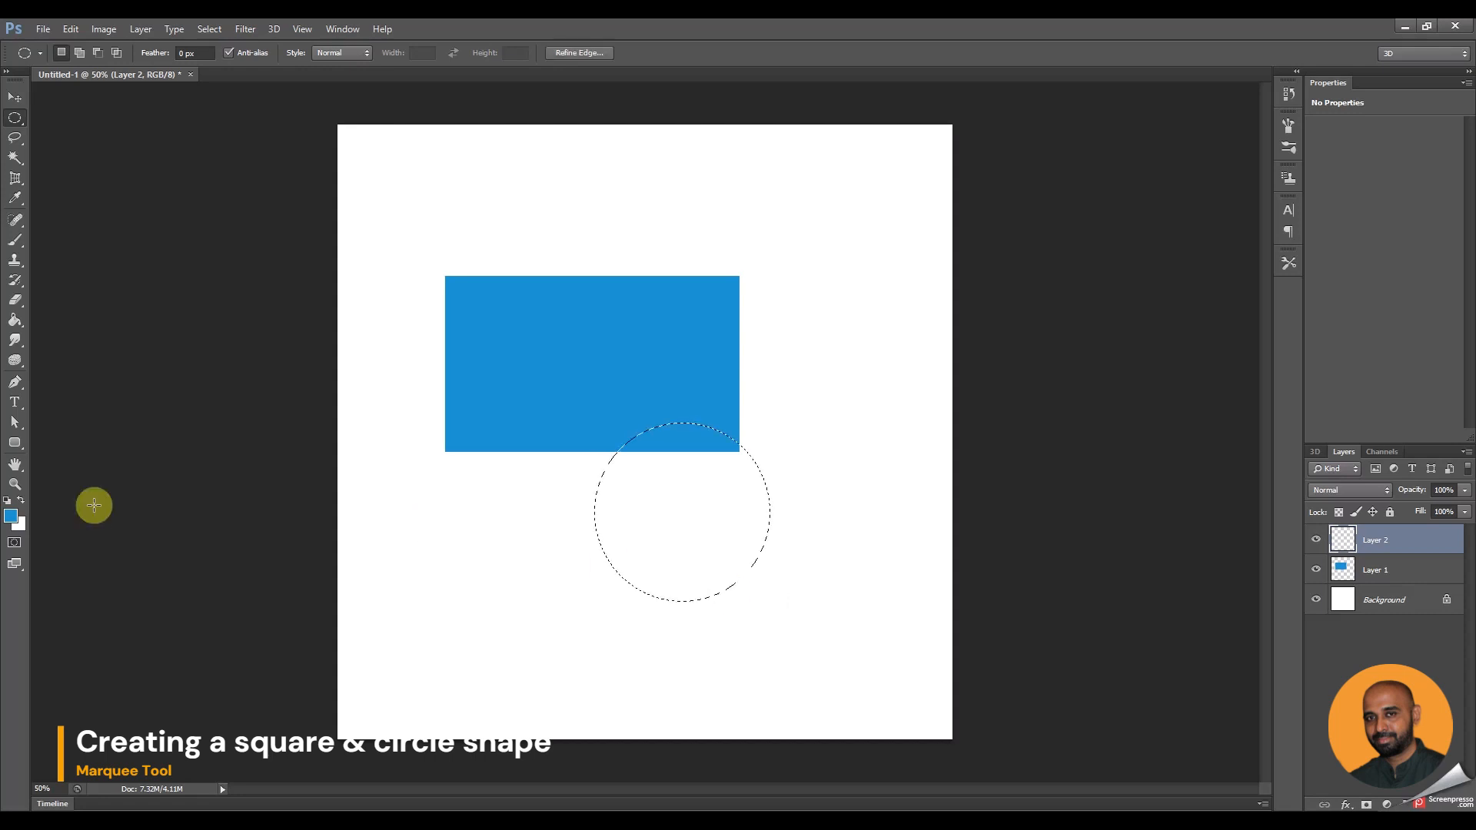
- Set the foreground color to a bright yellow-orange and fill the circular selection with it using the Paint Bucket
click(11, 514)
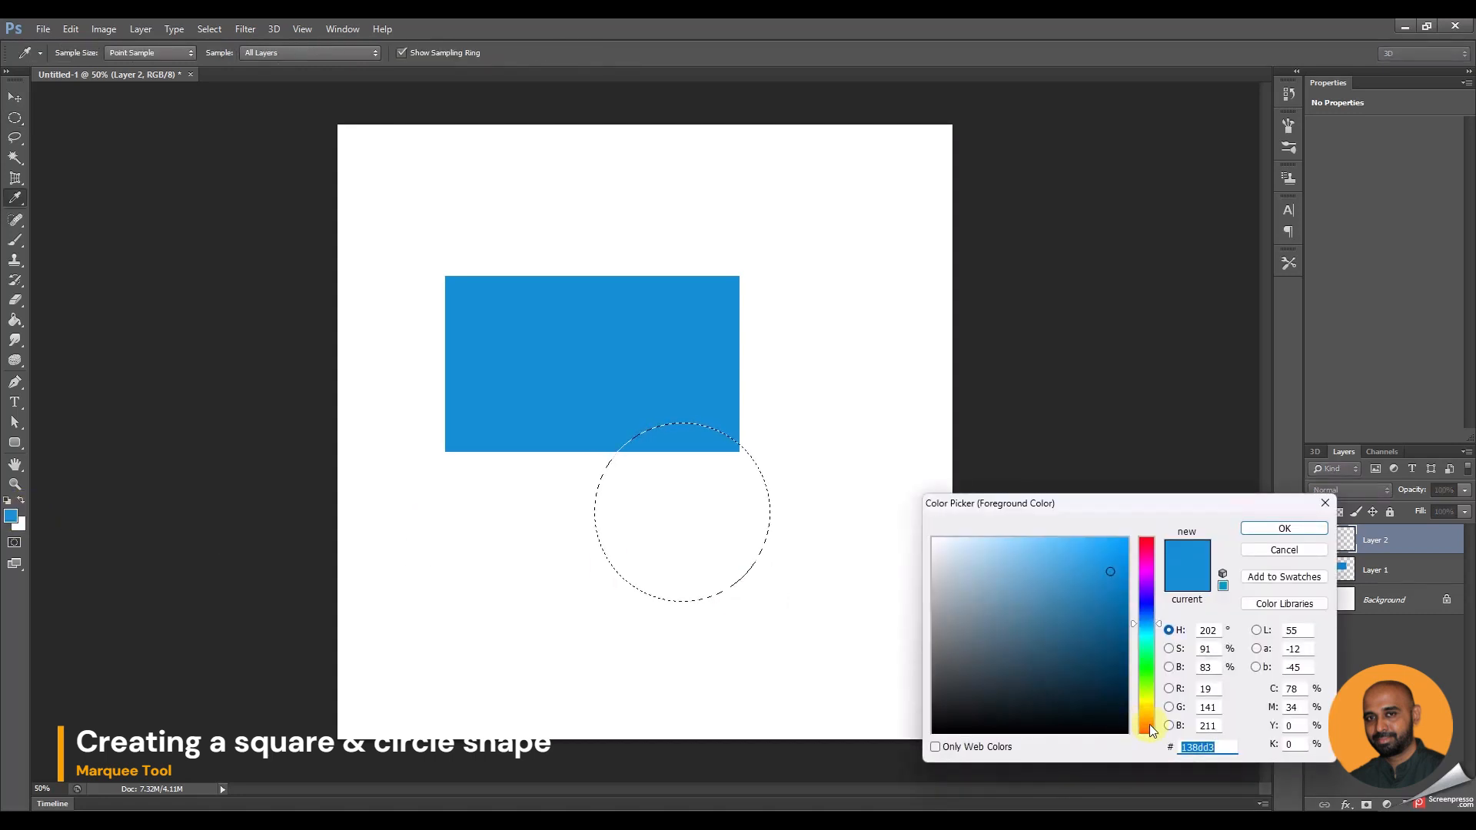
click(1150, 712)
click(1104, 554)
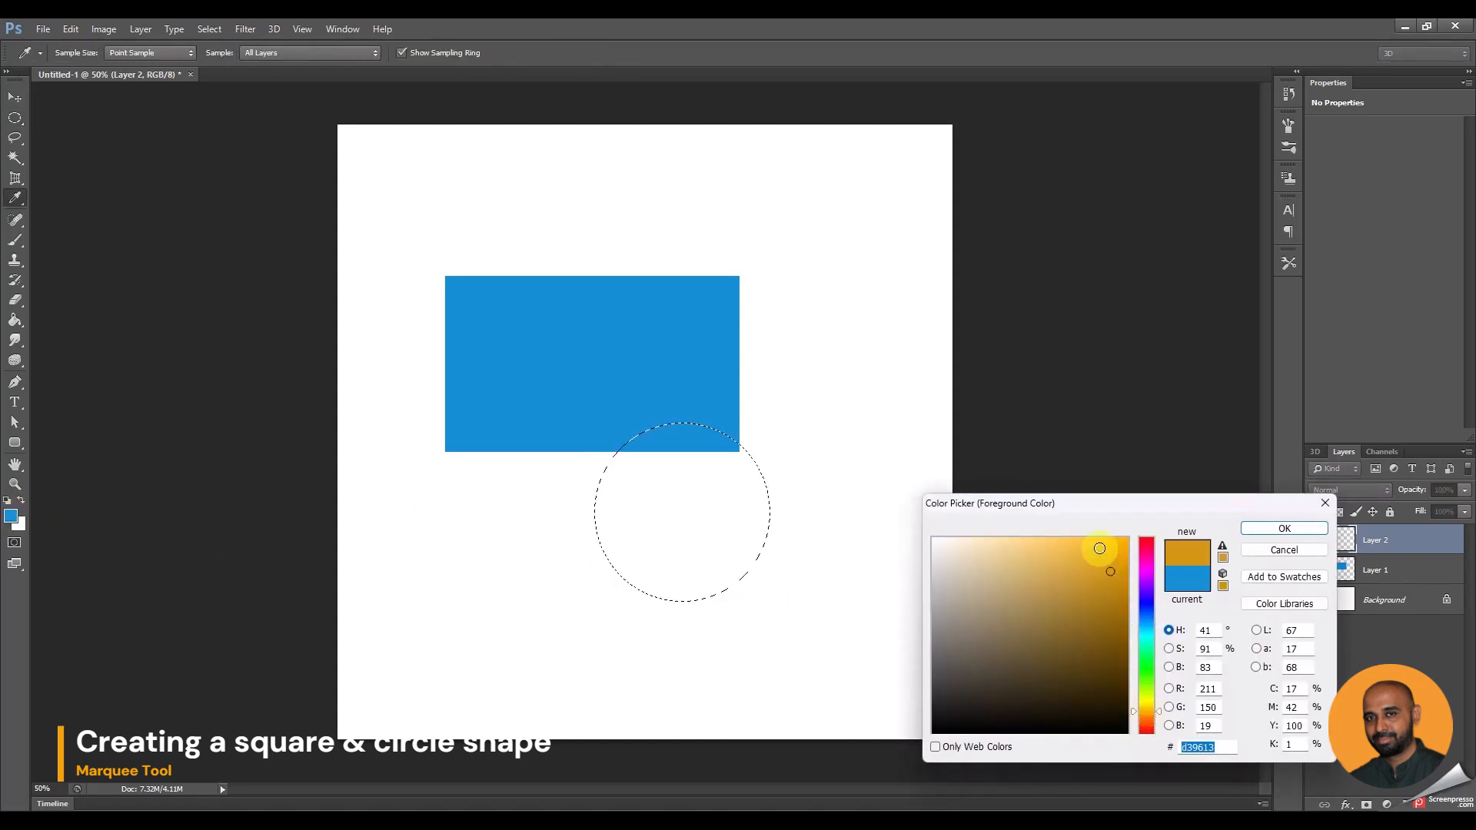
click(1265, 529)
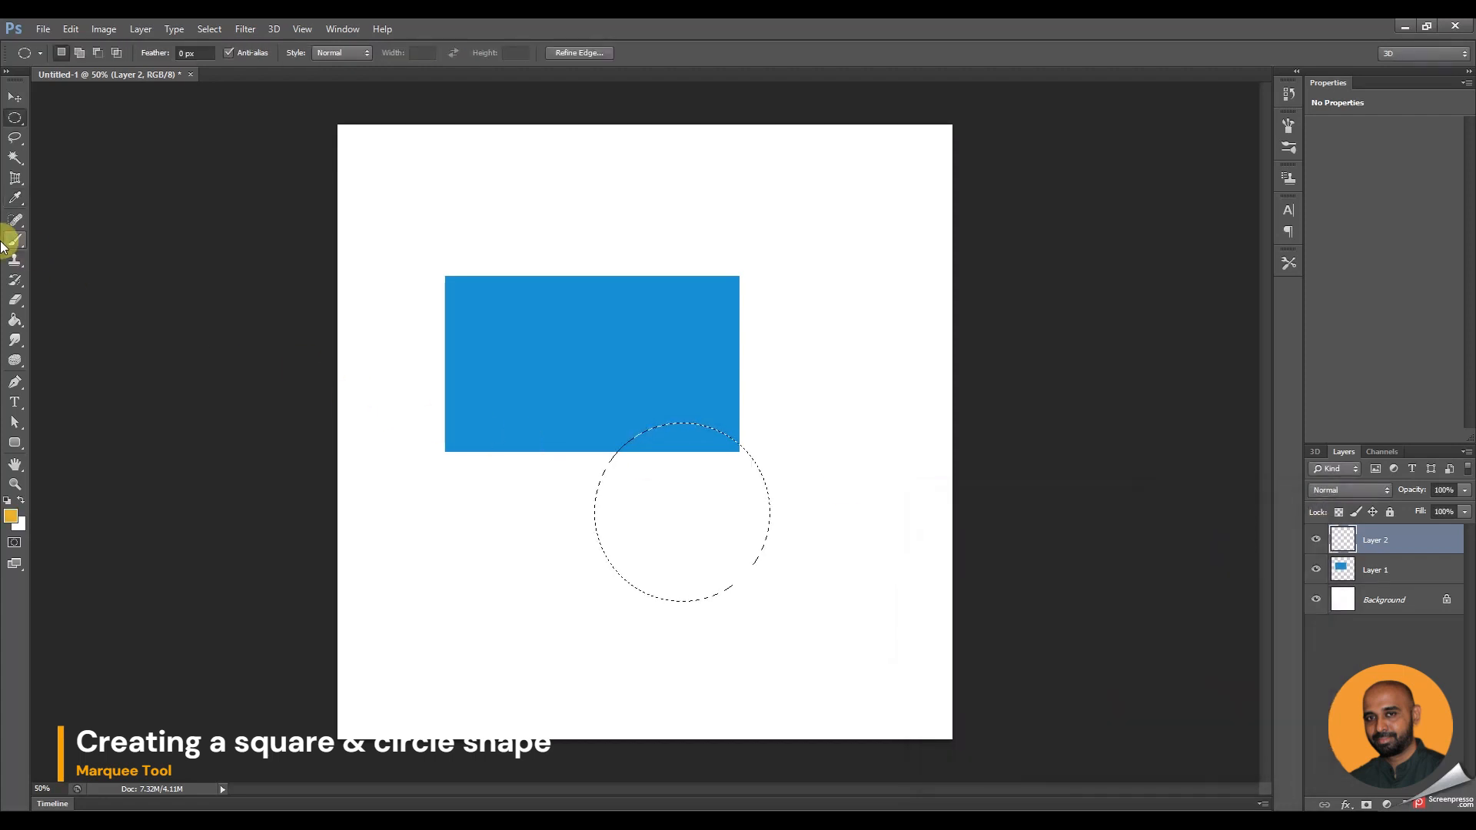
click(15, 320)
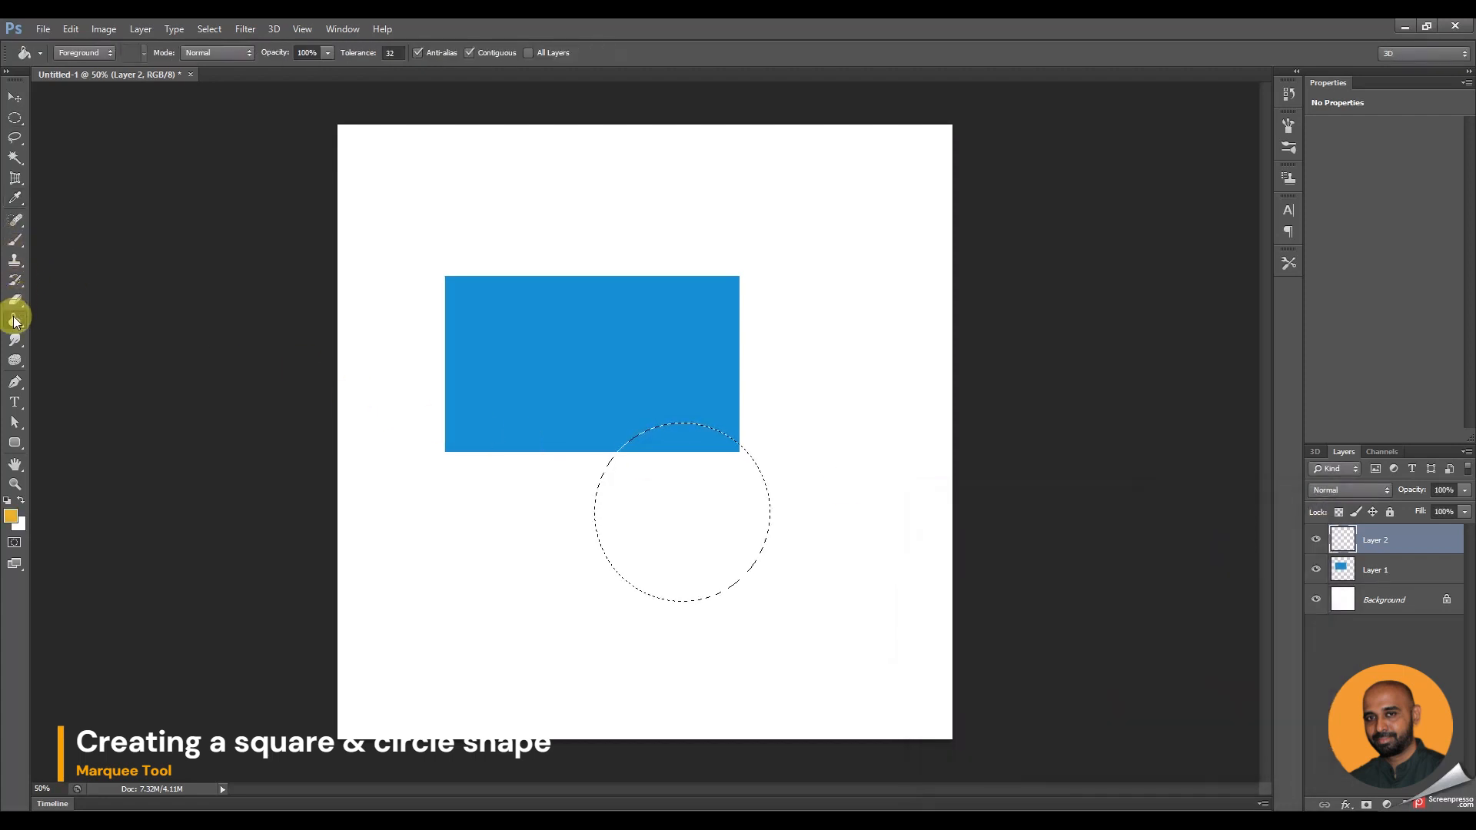
click(628, 482)
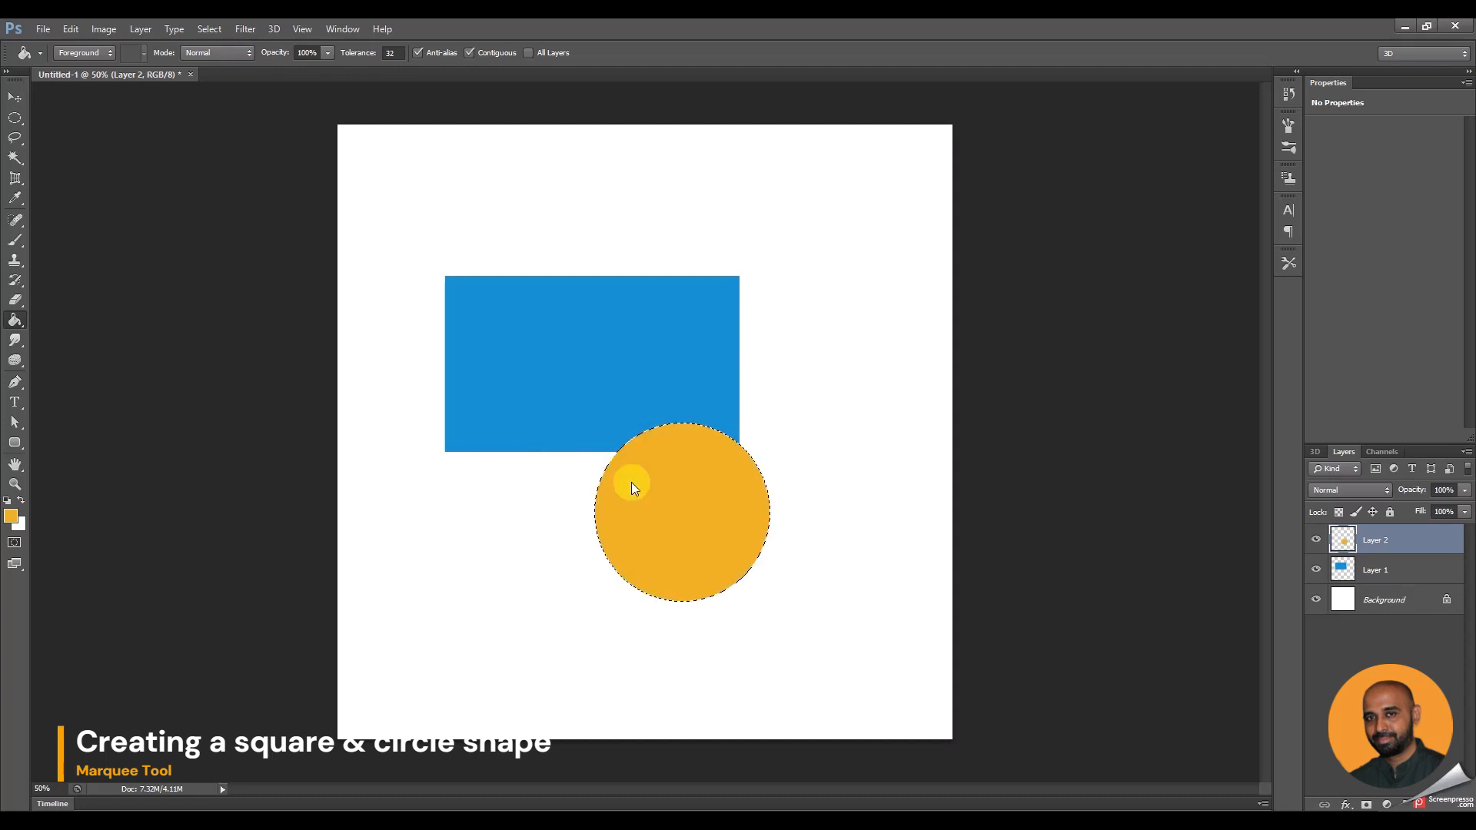
- Deselect the orange circle and move it up and to the right, still overlapping the blue rectangle's lower-right corner
click(14, 97)
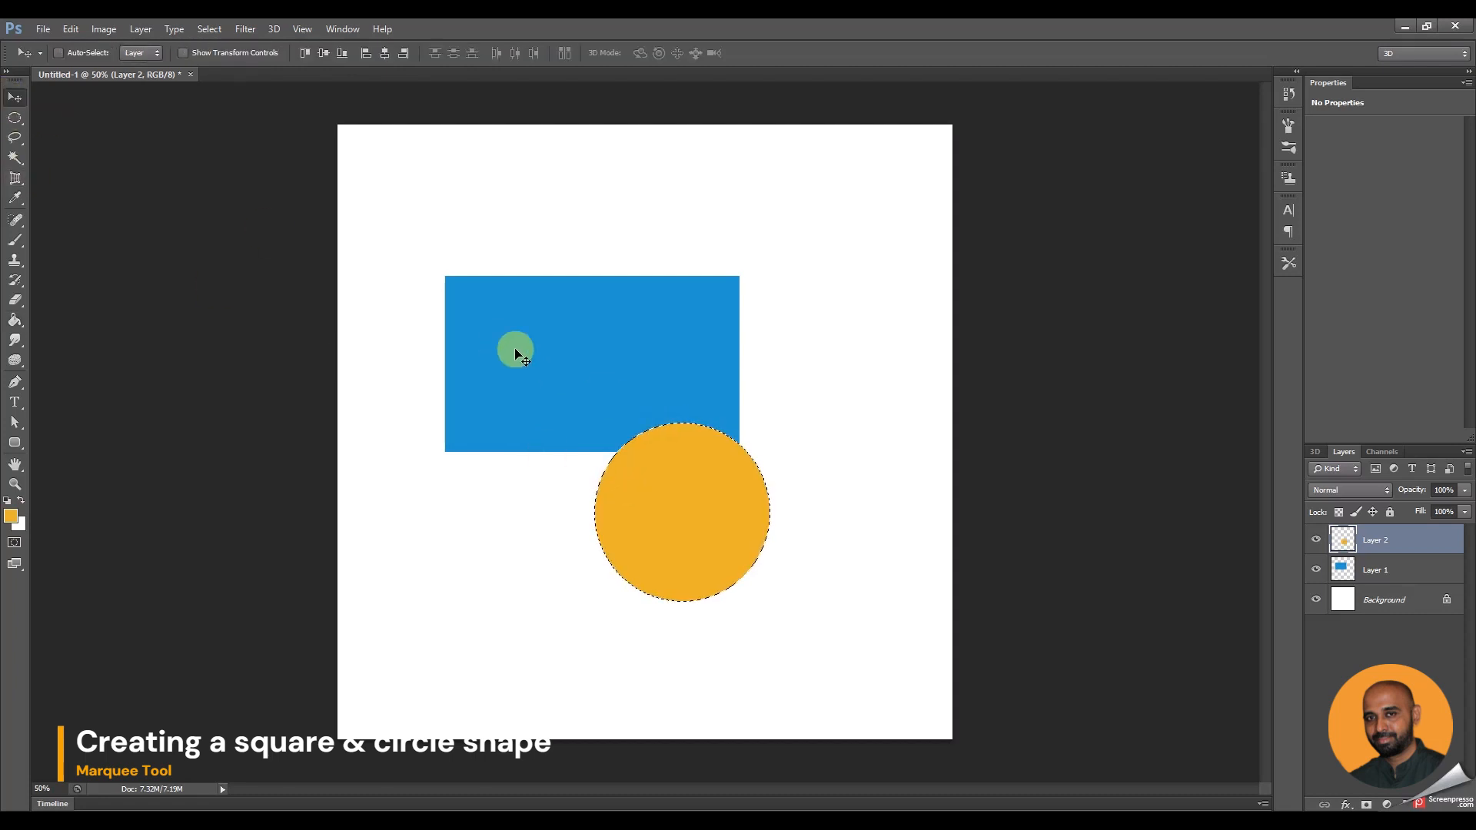
click(27, 111)
right_click(670, 449)
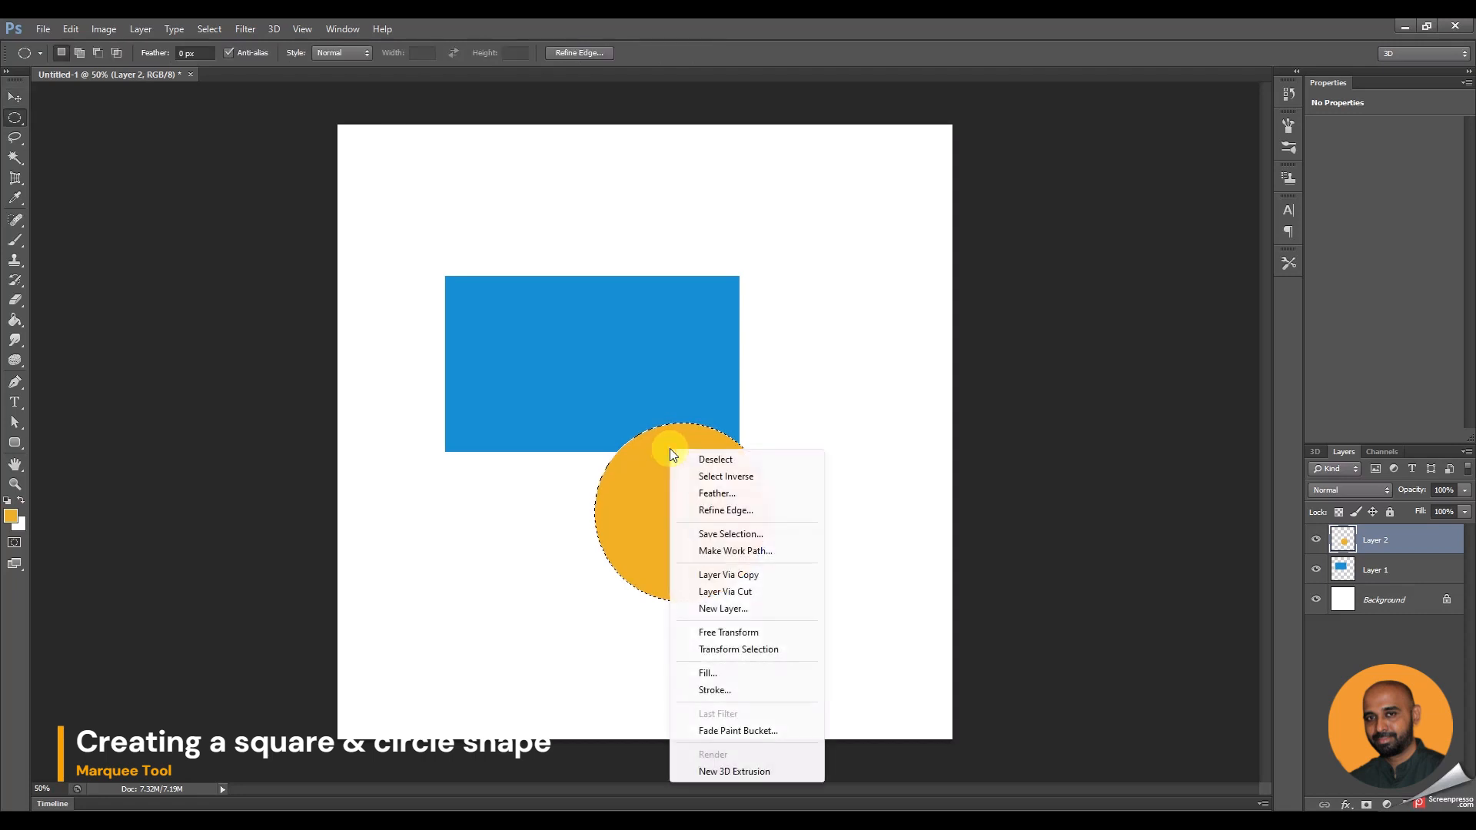
click(707, 459)
click(14, 97)
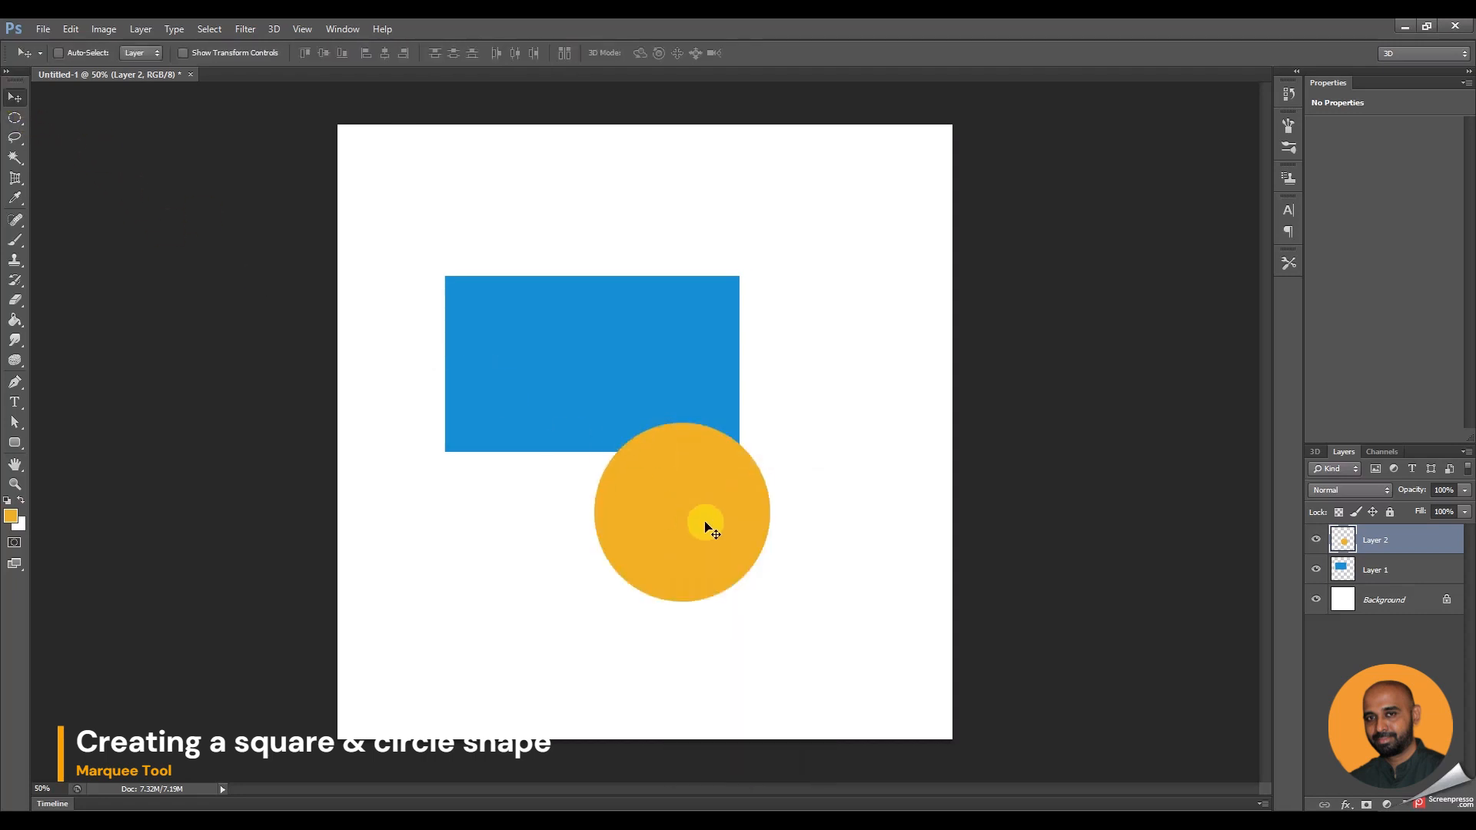
drag(705, 521, 754, 447)
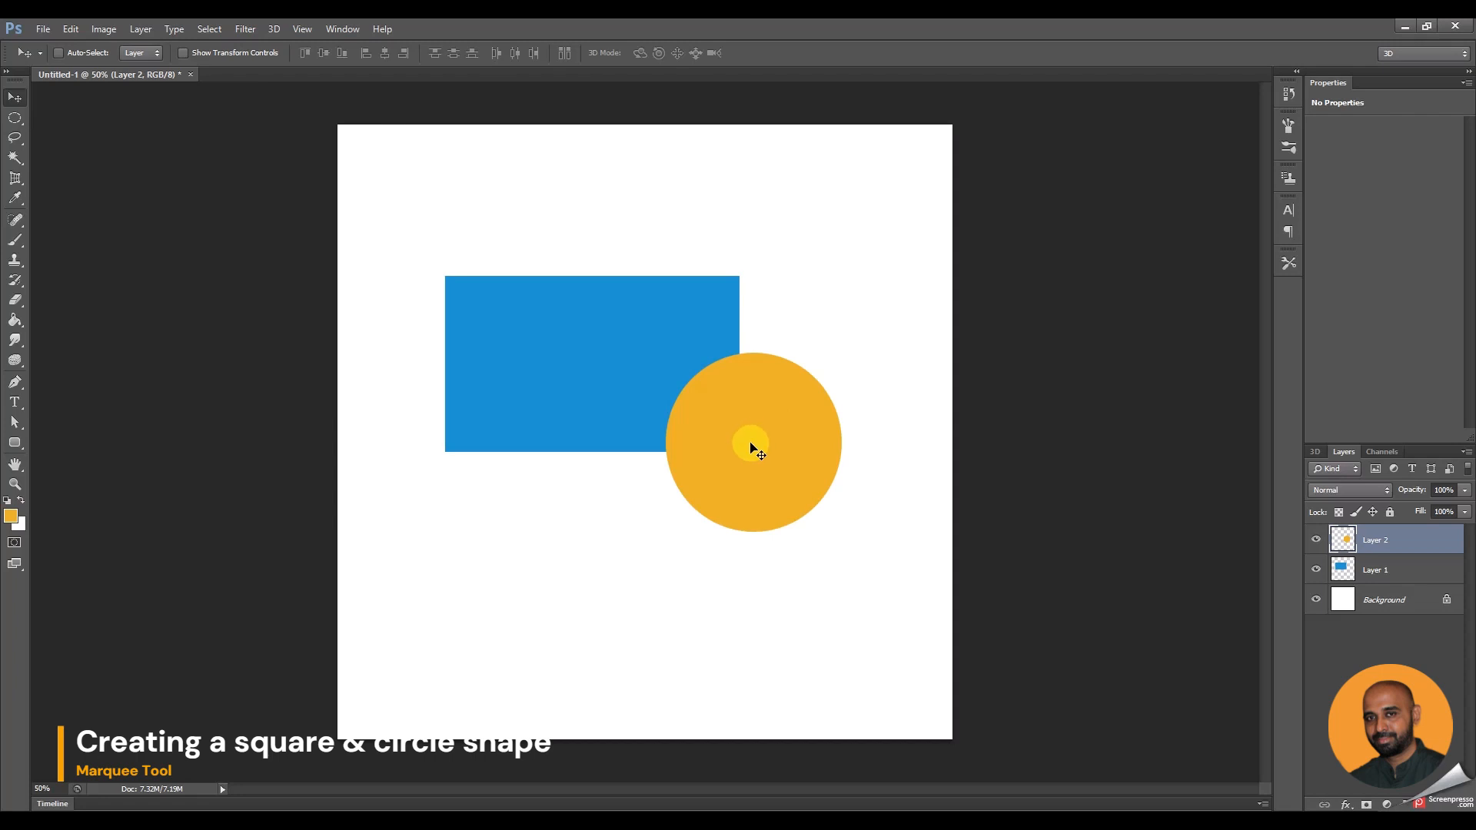
mouse_move(751, 446)
mouse_down()
mouse_move(731, 516)
mouse_move(666, 520)
mouse_move(678, 472)
mouse_move(707, 454)
mouse_move(766, 457)
mouse_up()
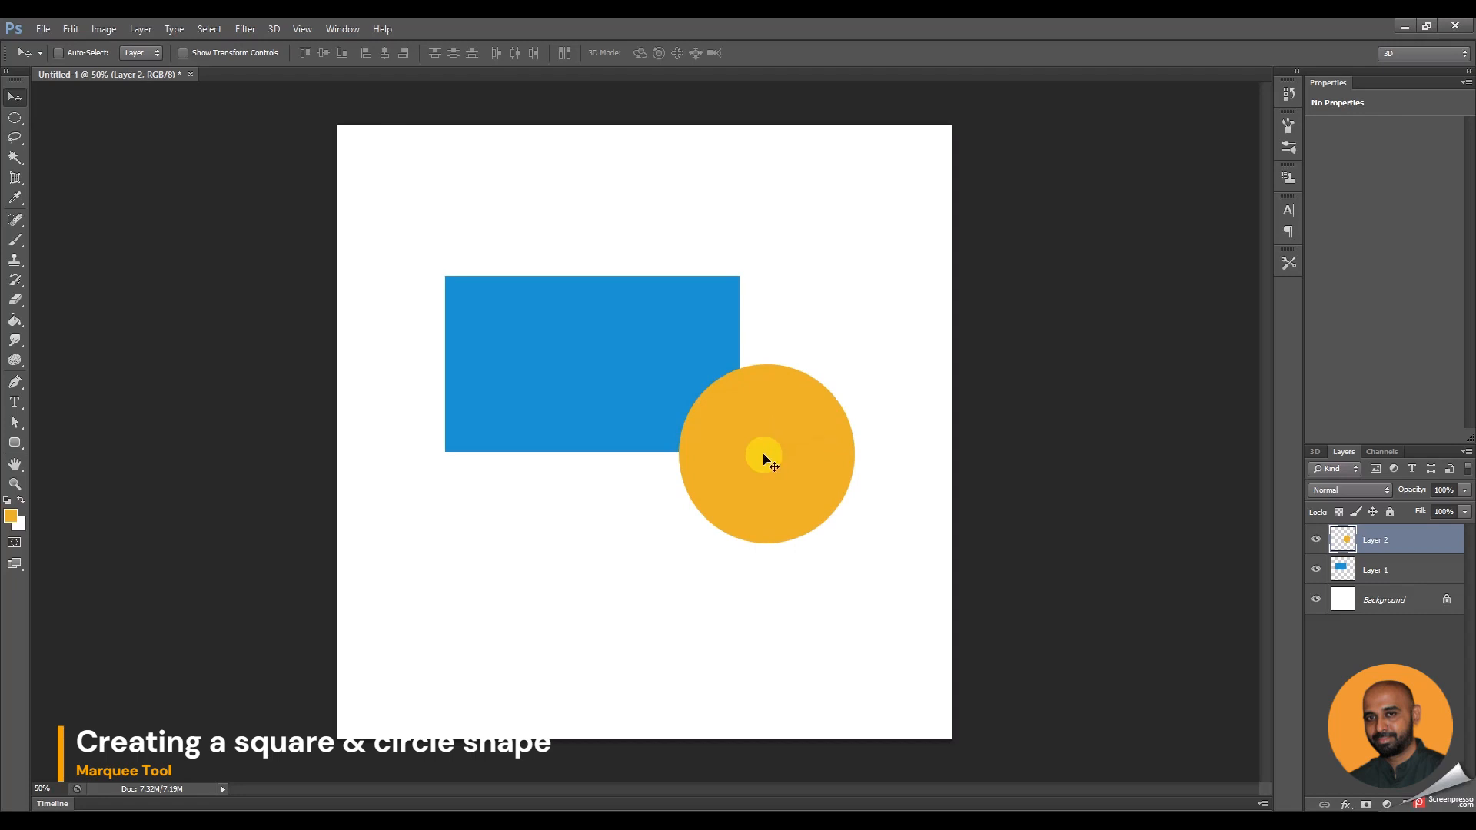
- Hide the orange circle's layer and the blue rectangle's layer
click(1317, 541)
click(1316, 569)
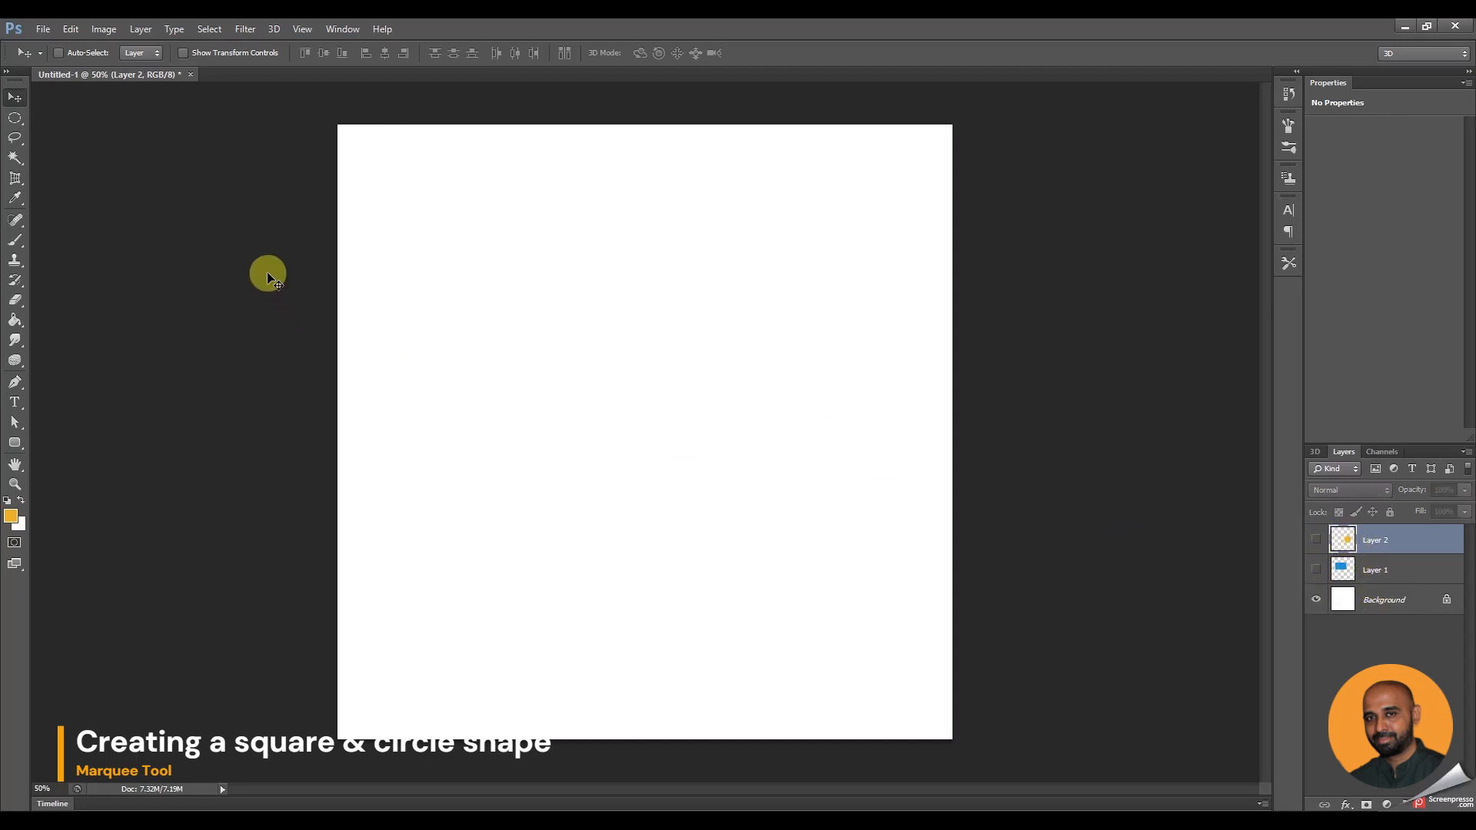
- Add a new layer and draw a nearly square rectangular marquee selection near the middle of the canvas
click(13, 117)
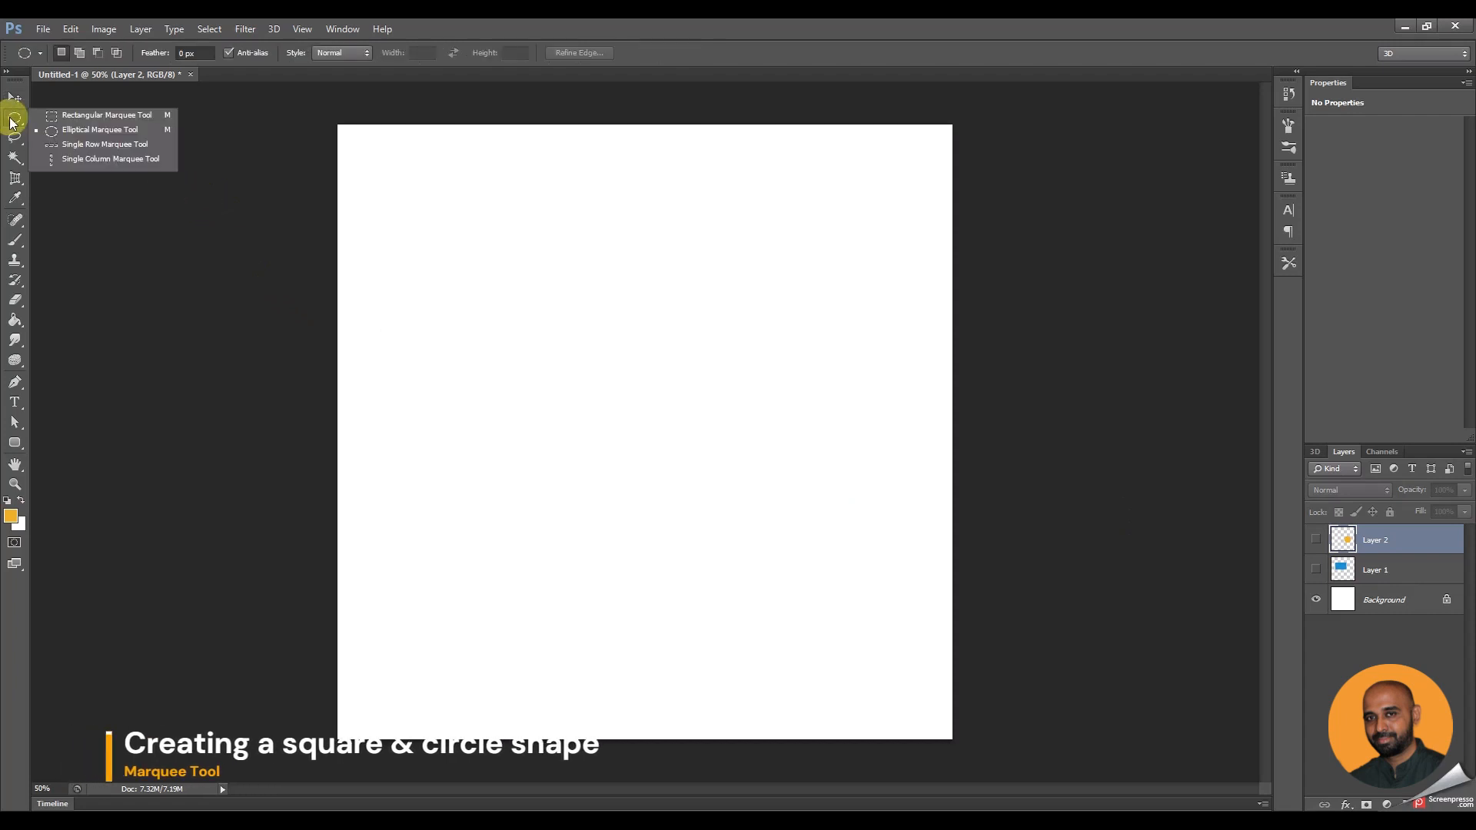
click(53, 117)
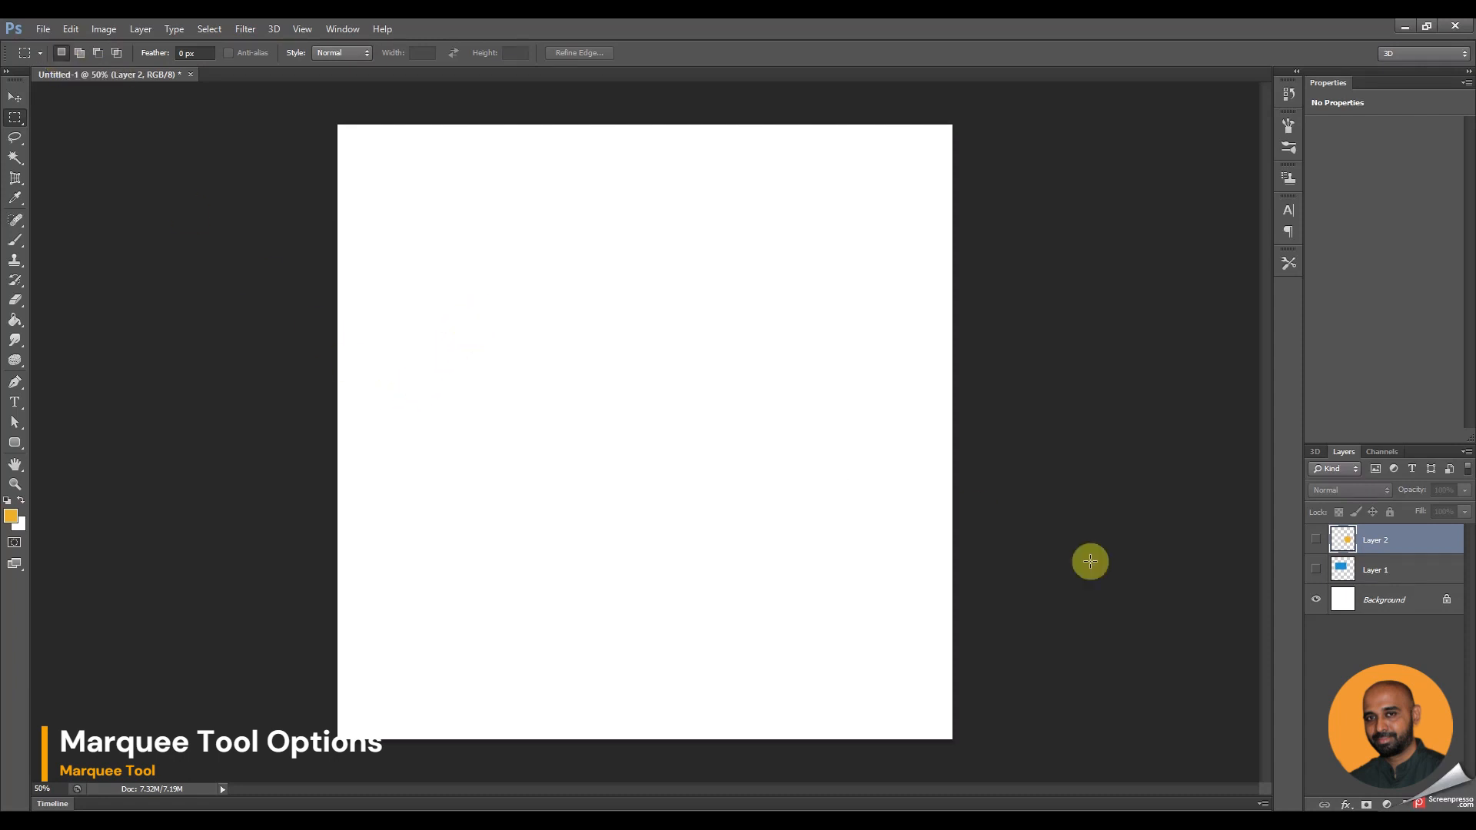
click(1422, 790)
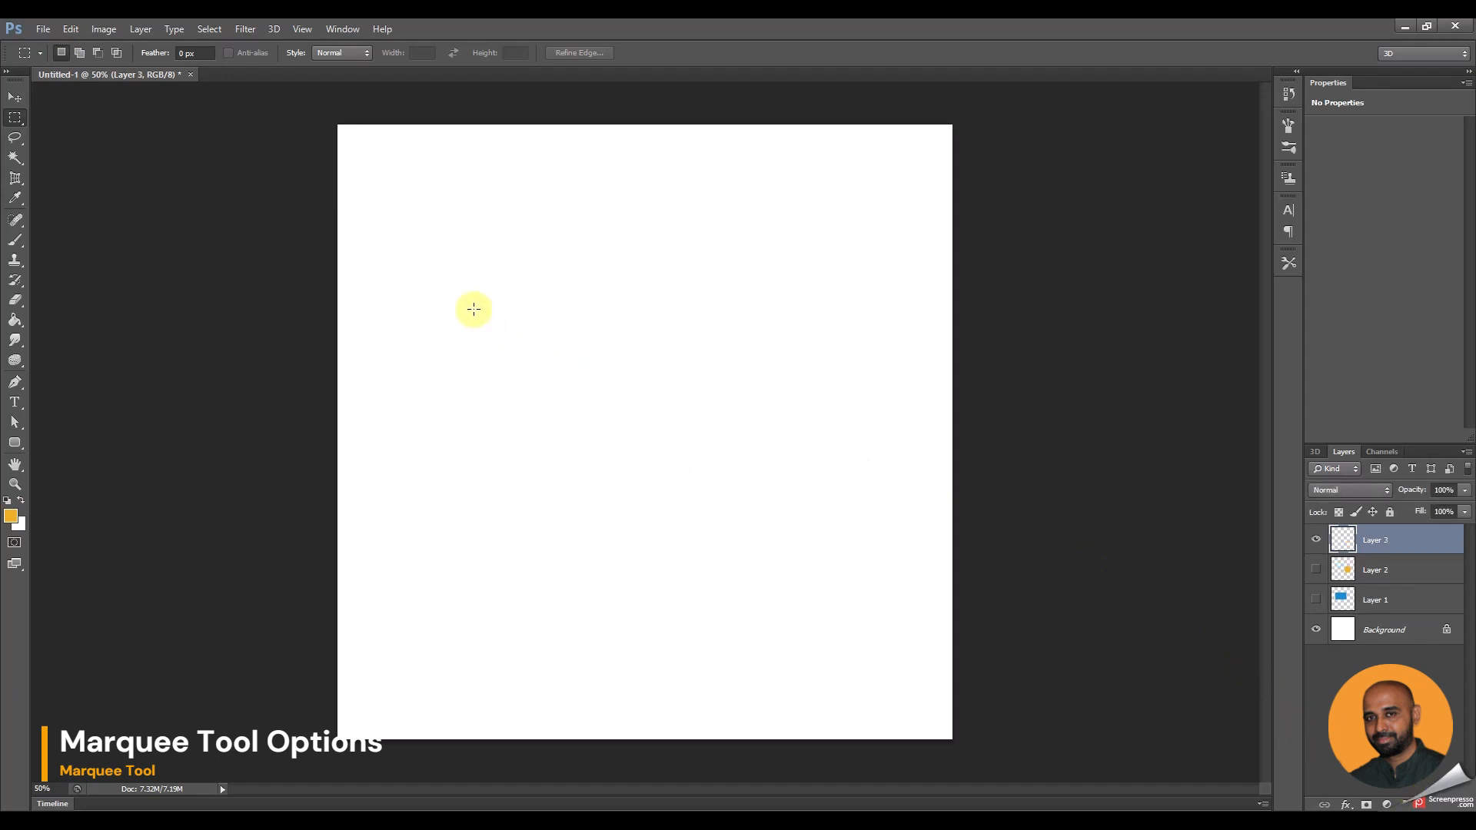
drag(456, 279, 708, 501)
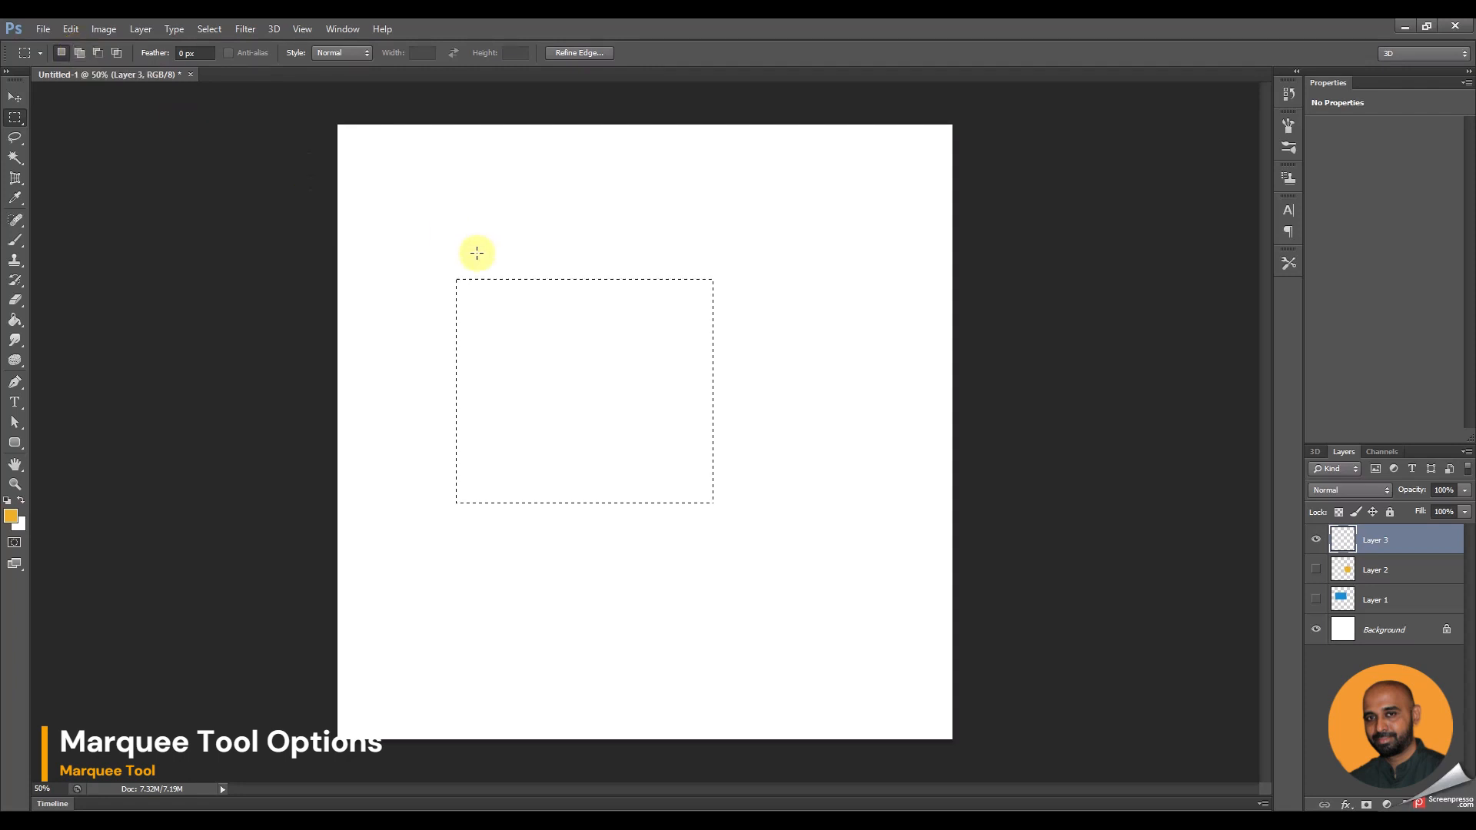
- Try the Add to selection mode with a rectangle overlapping the selection's lower-right corner, and undo the addition
click(80, 53)
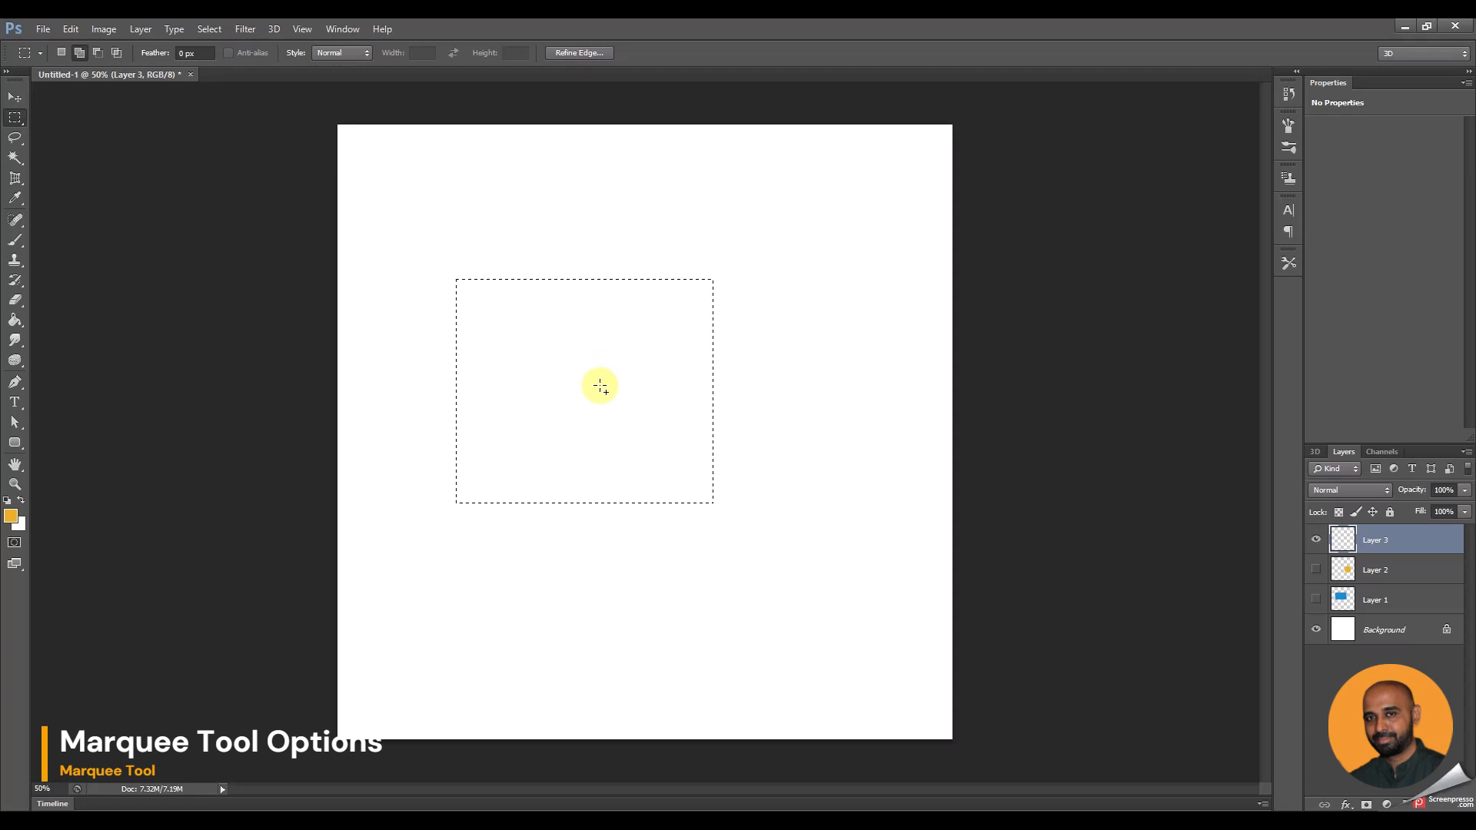
drag(643, 452, 828, 596)
key(ctrl+z)
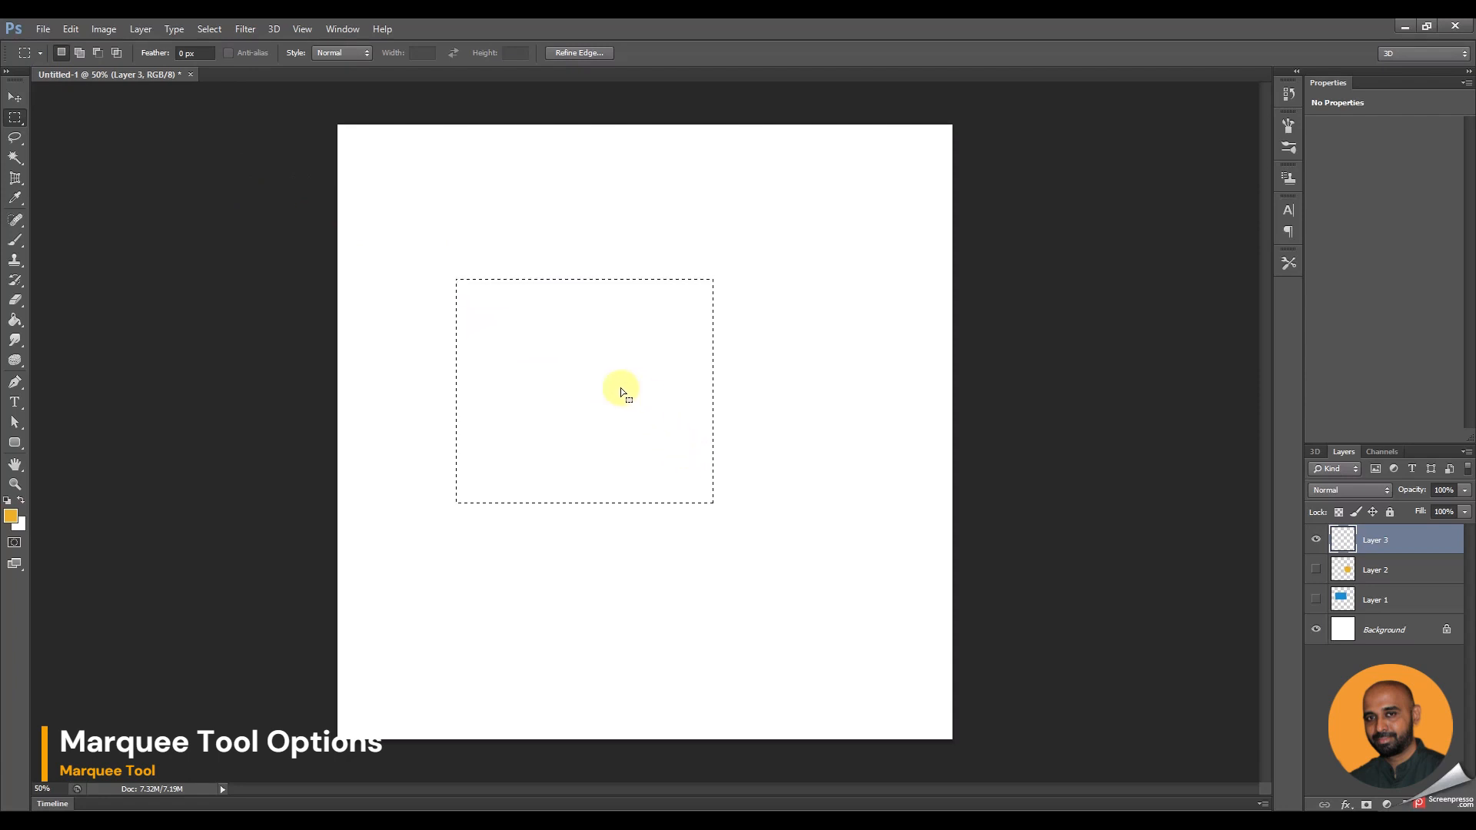
- Try extending the selection with an overlapping lower-right rectangle while staying in New selection mode, and undo it
key(shift)
drag(613, 390, 784, 566)
key(ctrl+z)
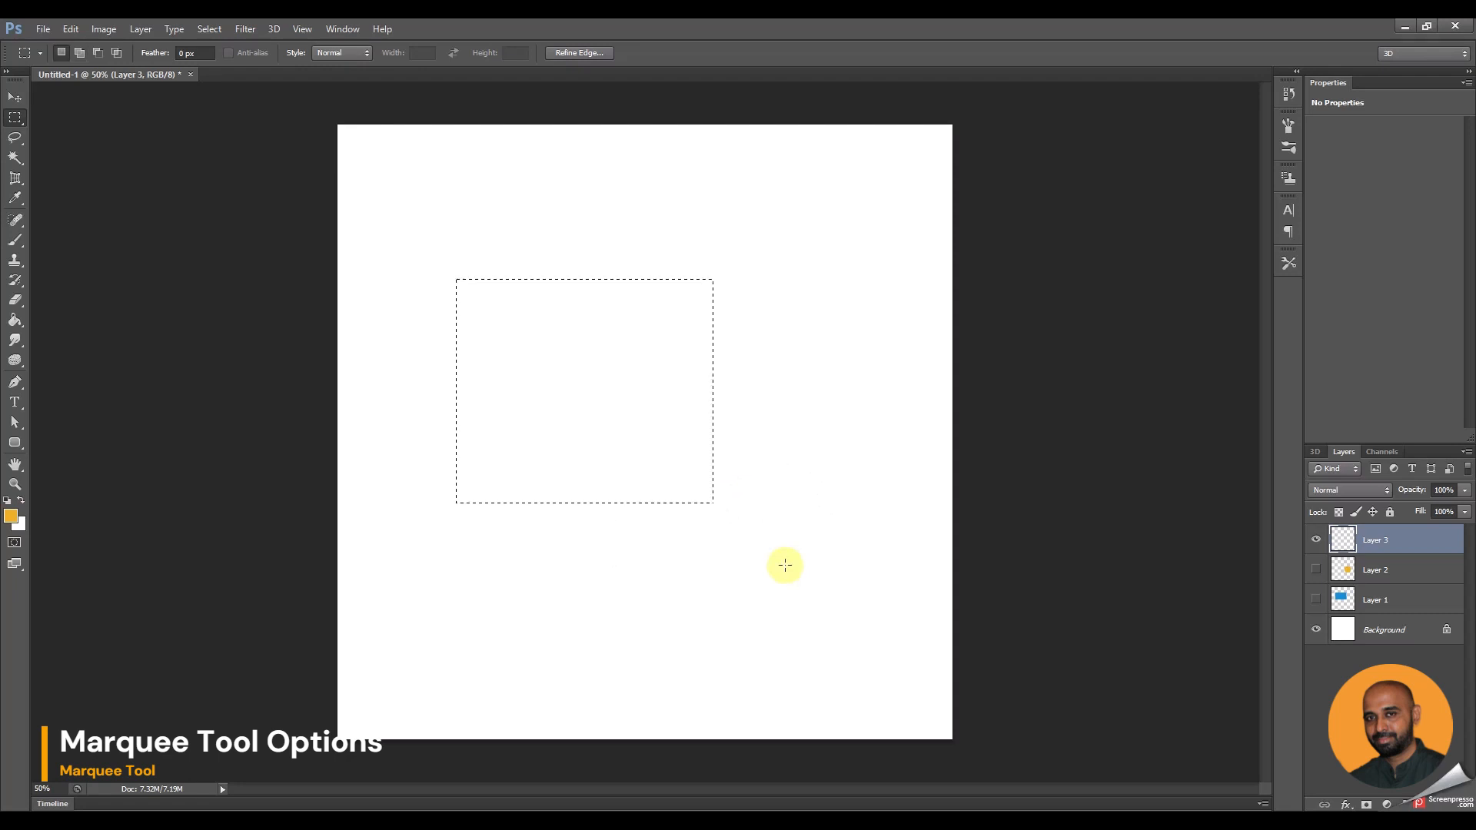
- Subtract a rectangle from the upper-right corner of the selection to make it L-shaped
click(97, 53)
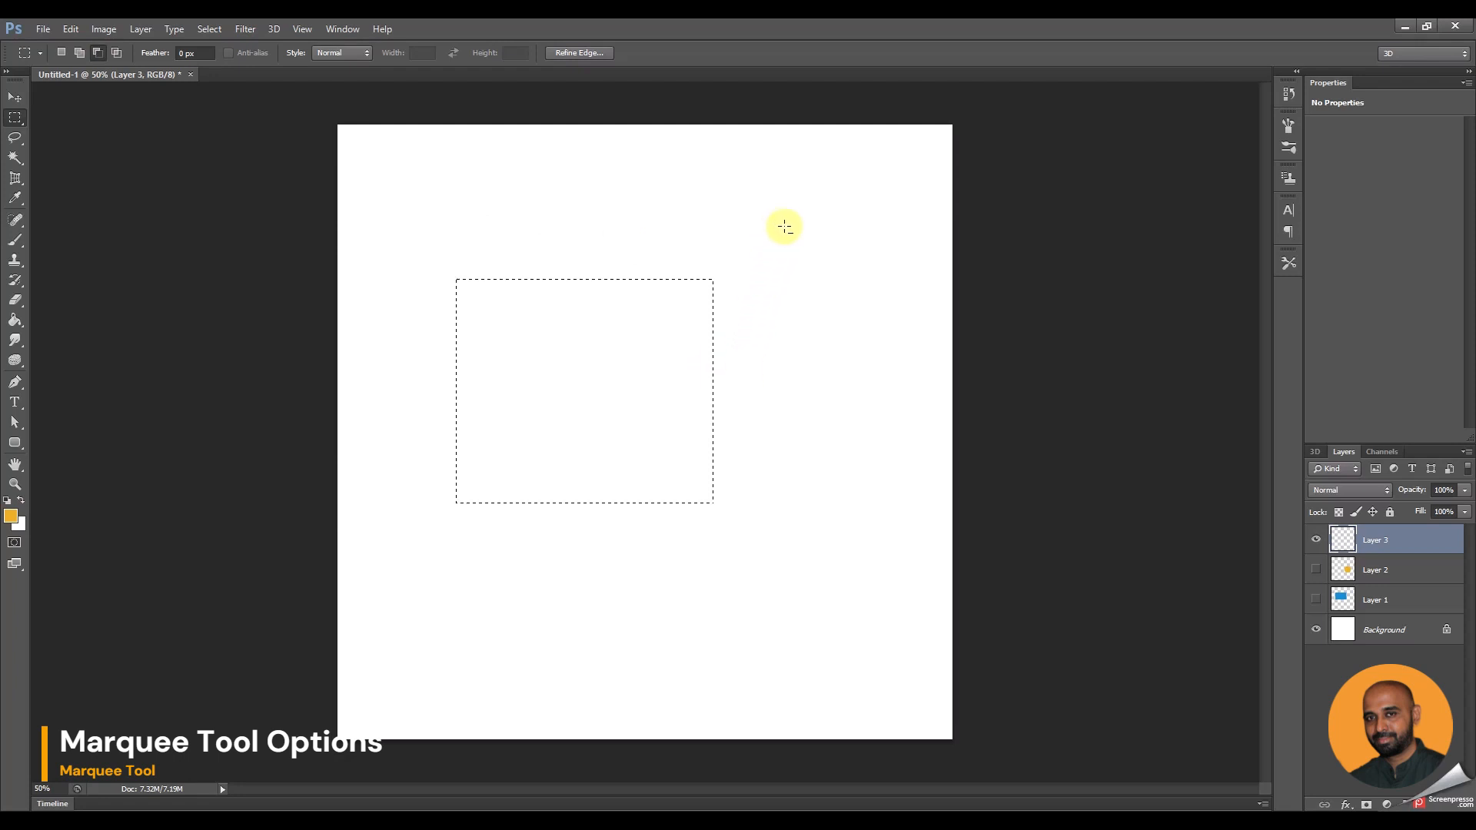
drag(804, 230, 608, 382)
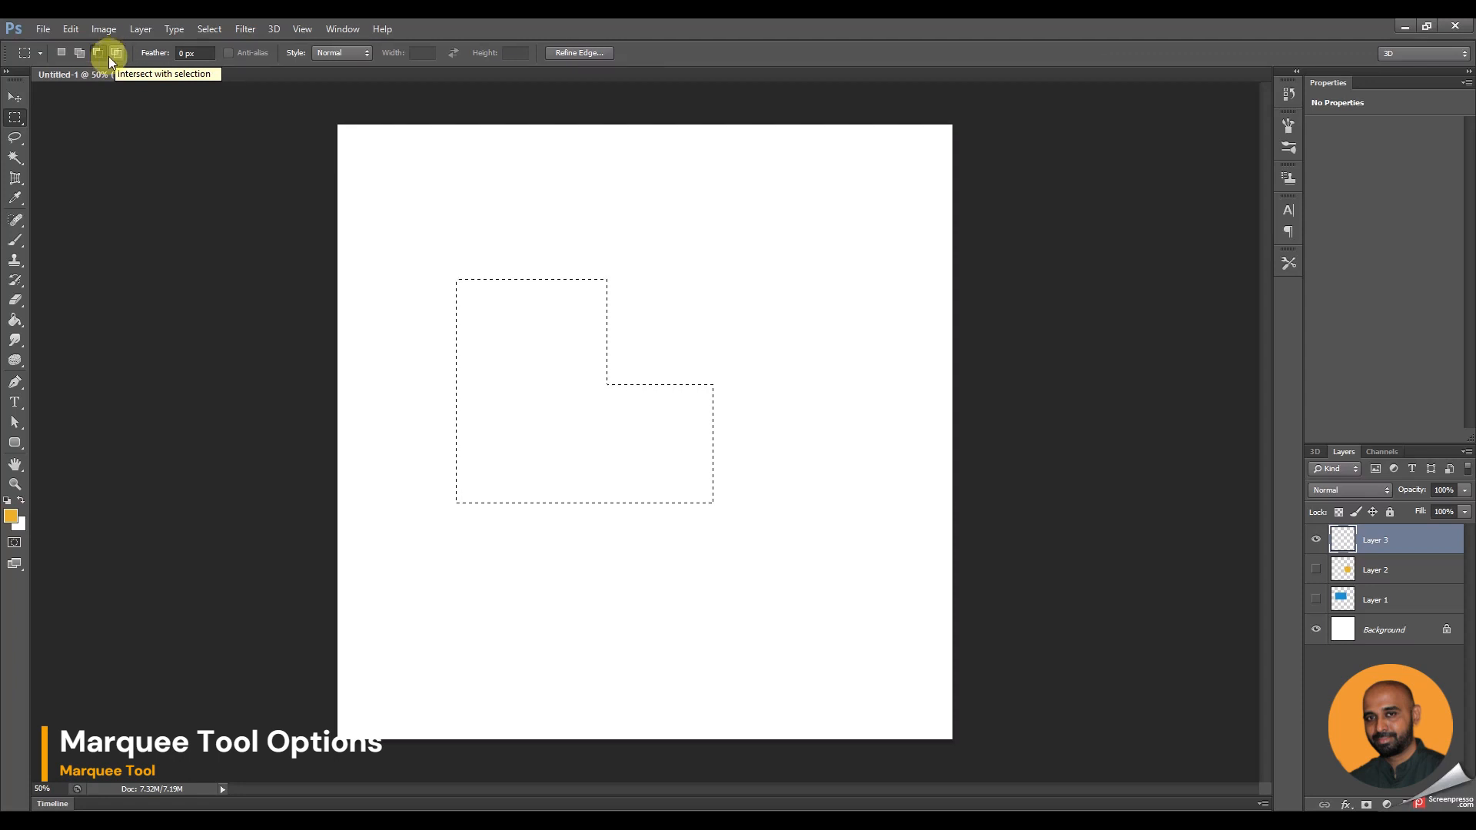
- Undo the subtraction and intersect the selection with a rectangle about 26.2 × 18.4 cm overlapping its lower-right corner
key(ctrl+z)
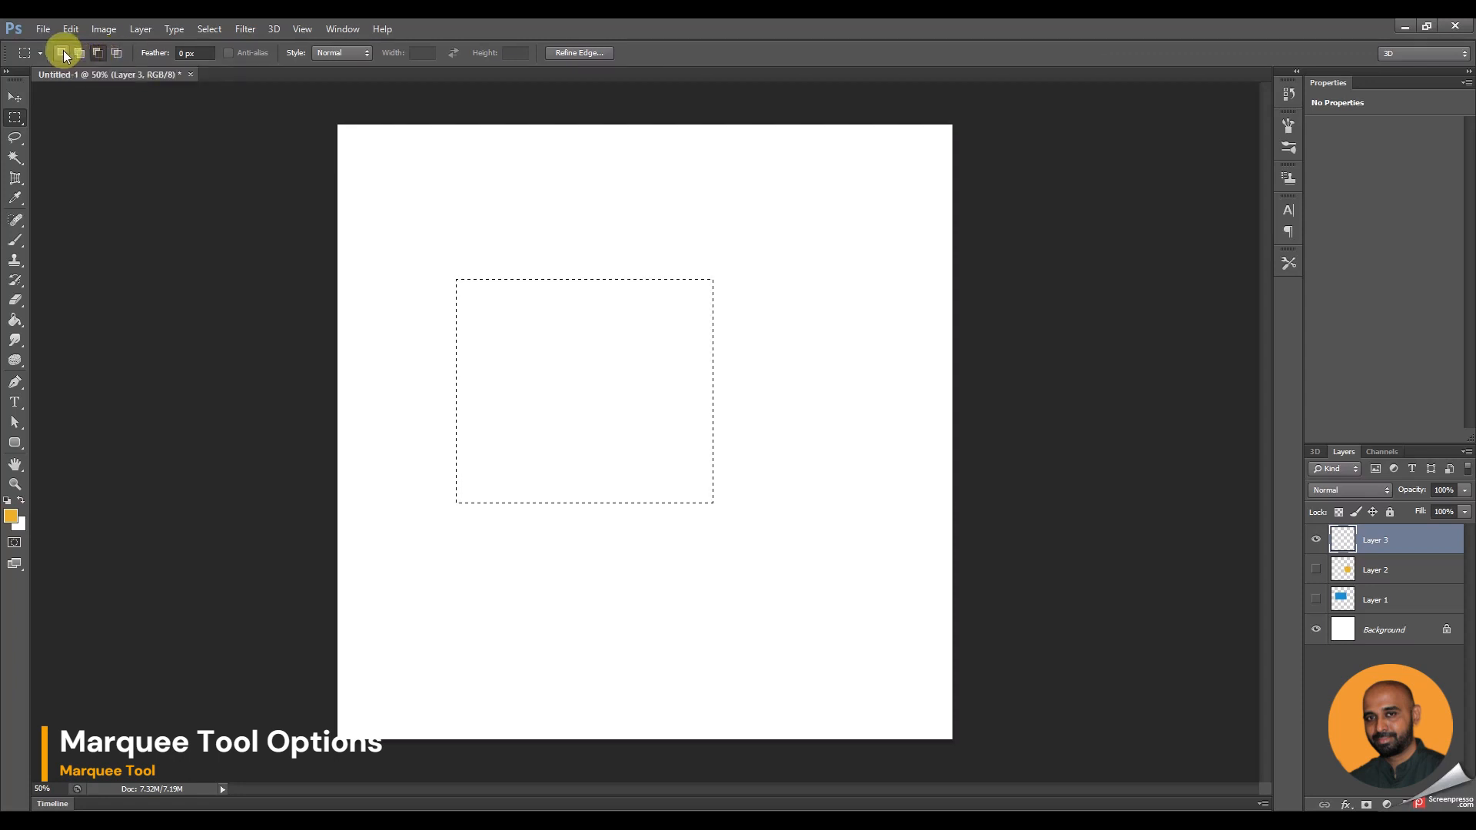
click(117, 53)
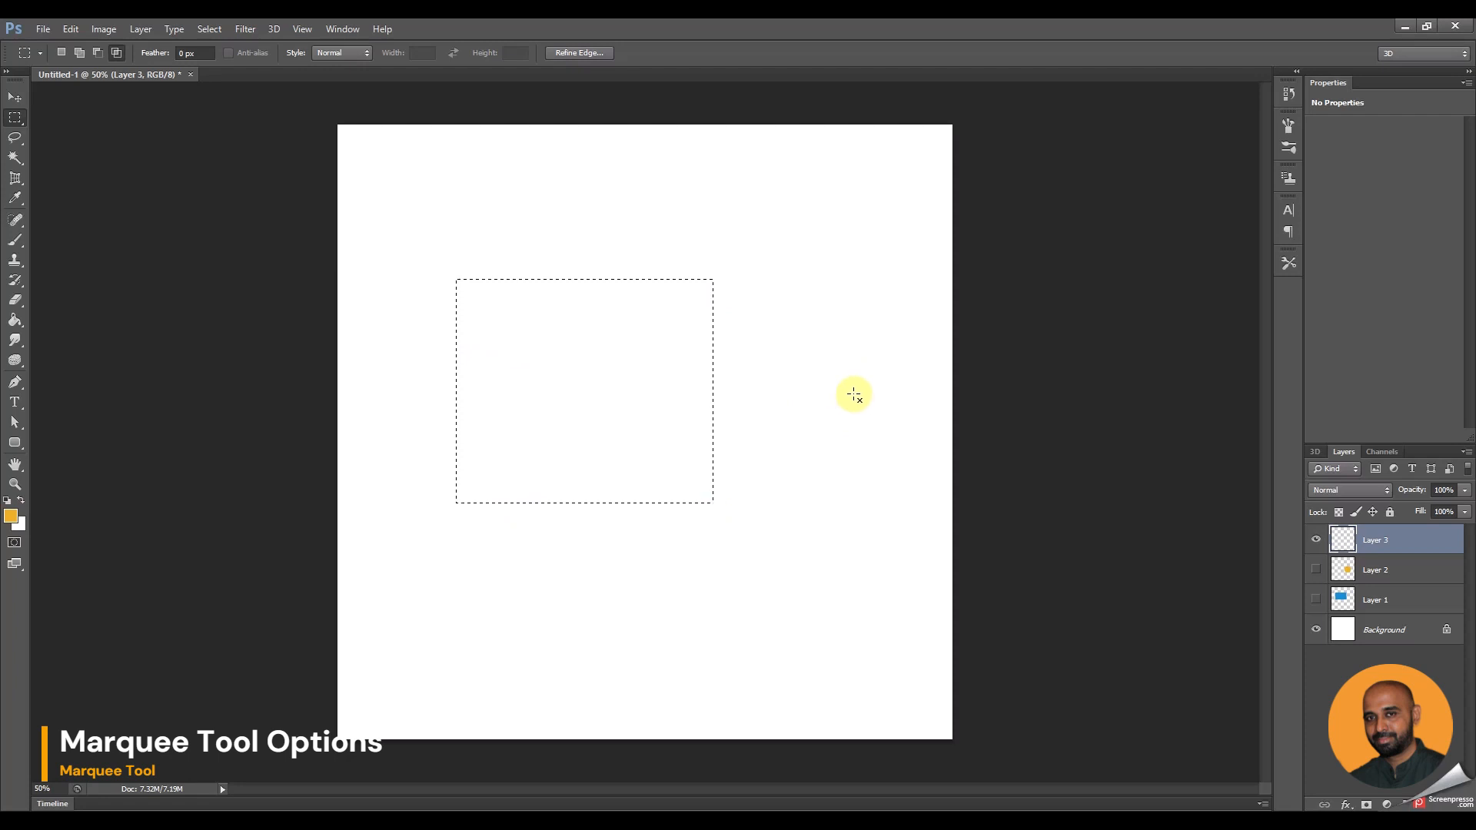
drag(854, 395, 696, 528)
drag(576, 574, 569, 593)
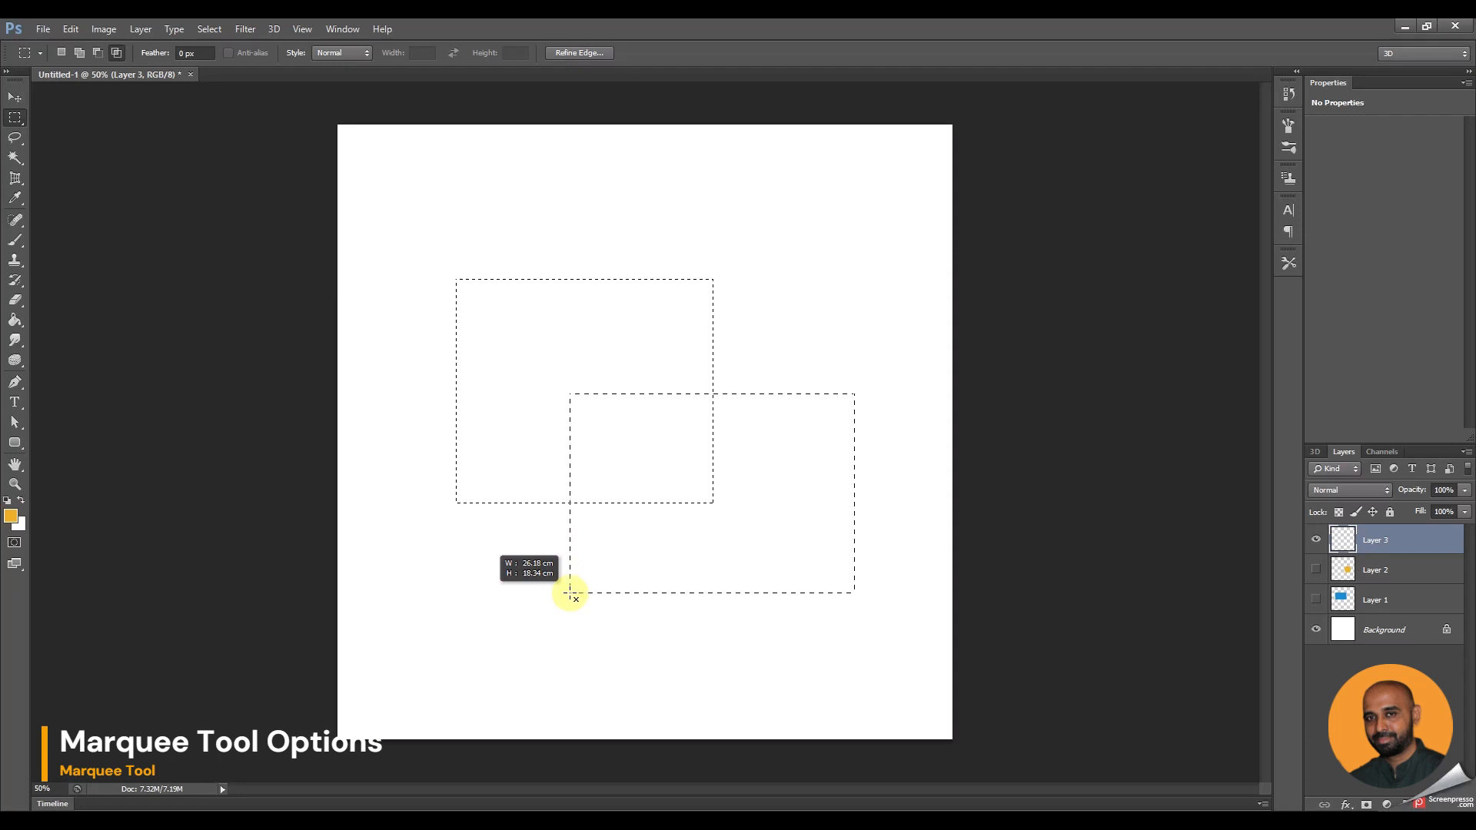
drag(569, 592, 570, 592)
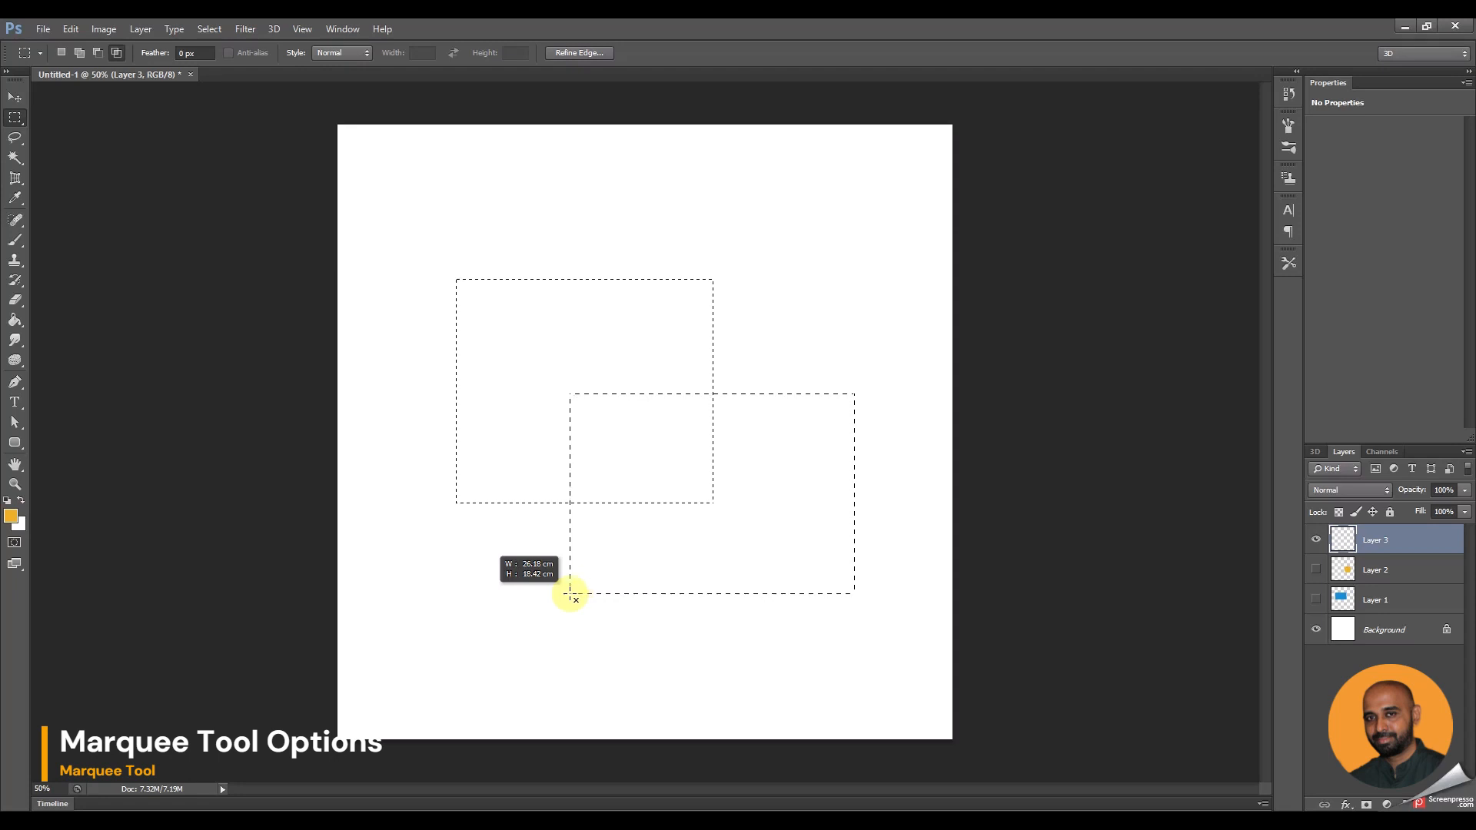
drag(570, 594, 570, 593)
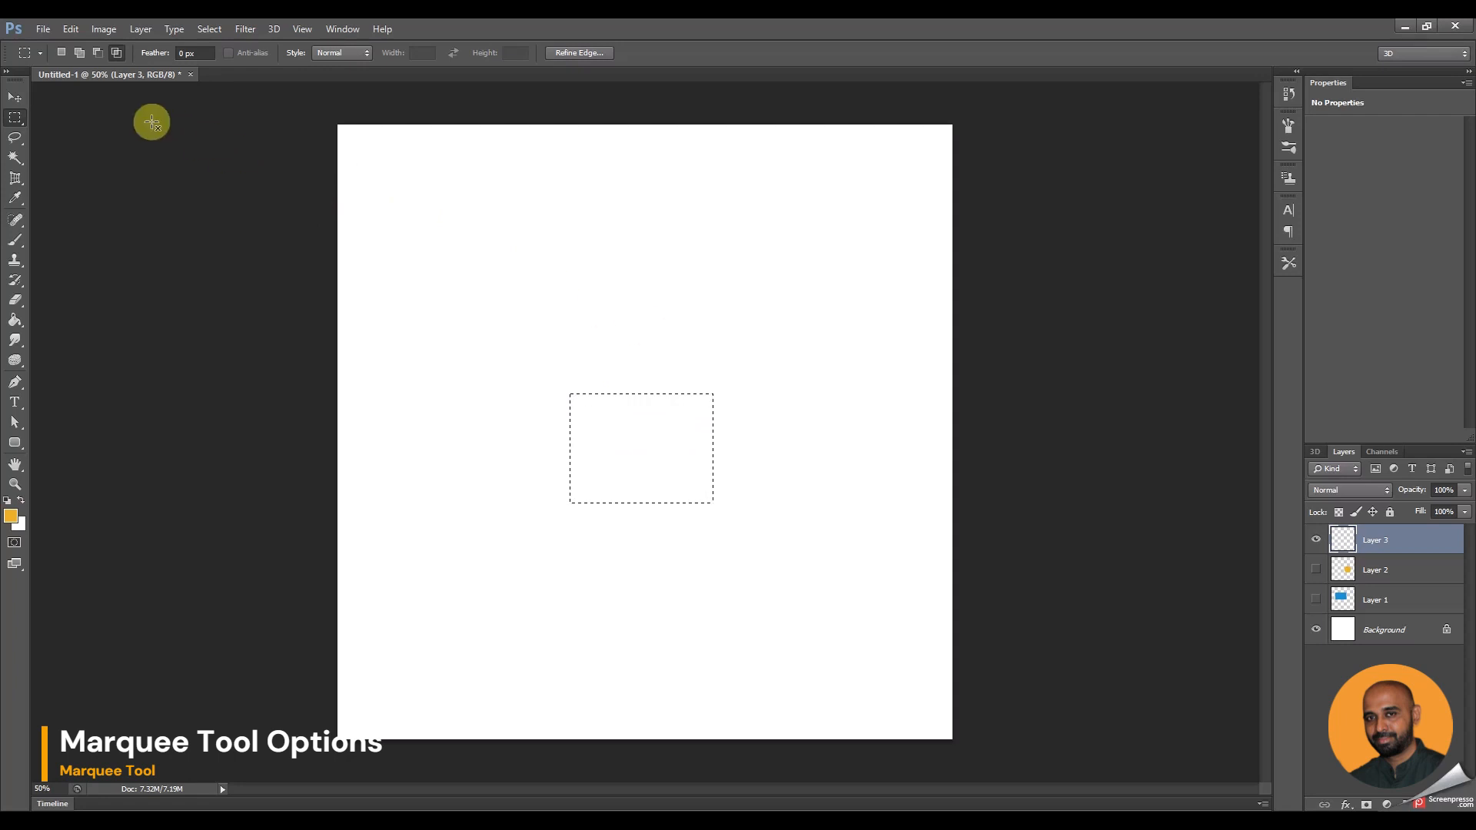
- Deselect the intersected area and add a new layer above Layer 3
click(15, 96)
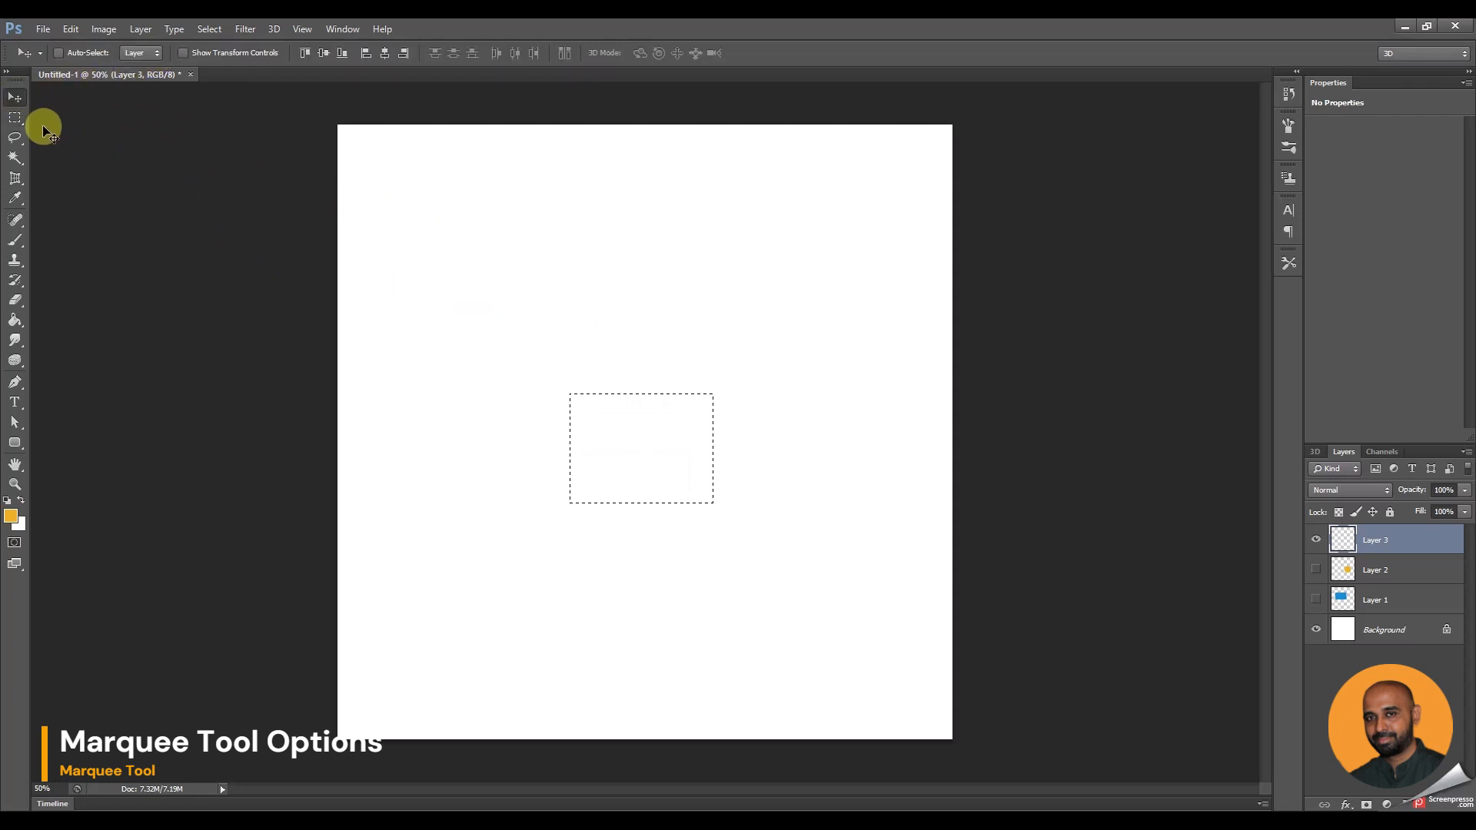
click(12, 120)
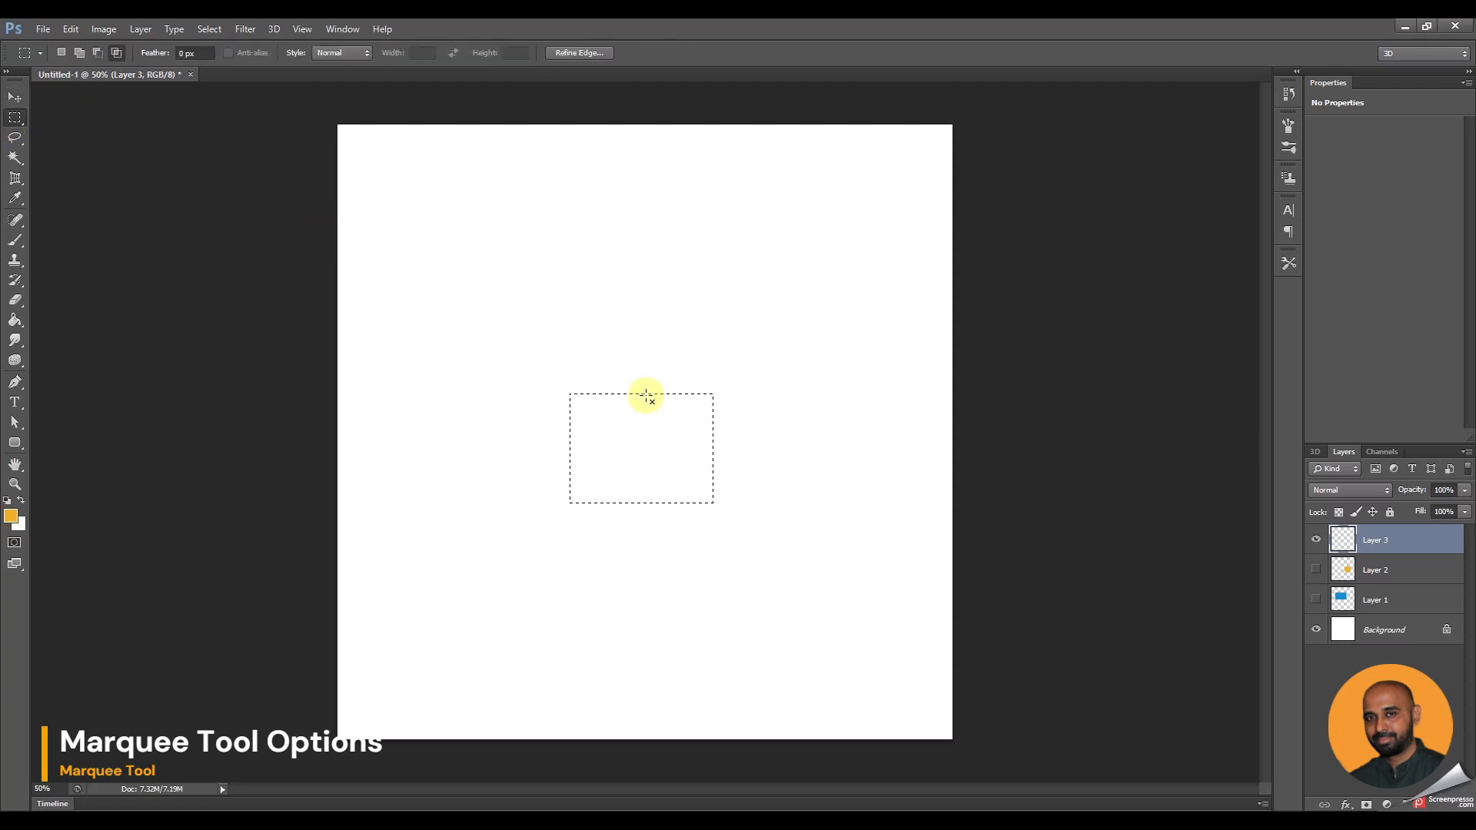
right_click(676, 425)
click(711, 439)
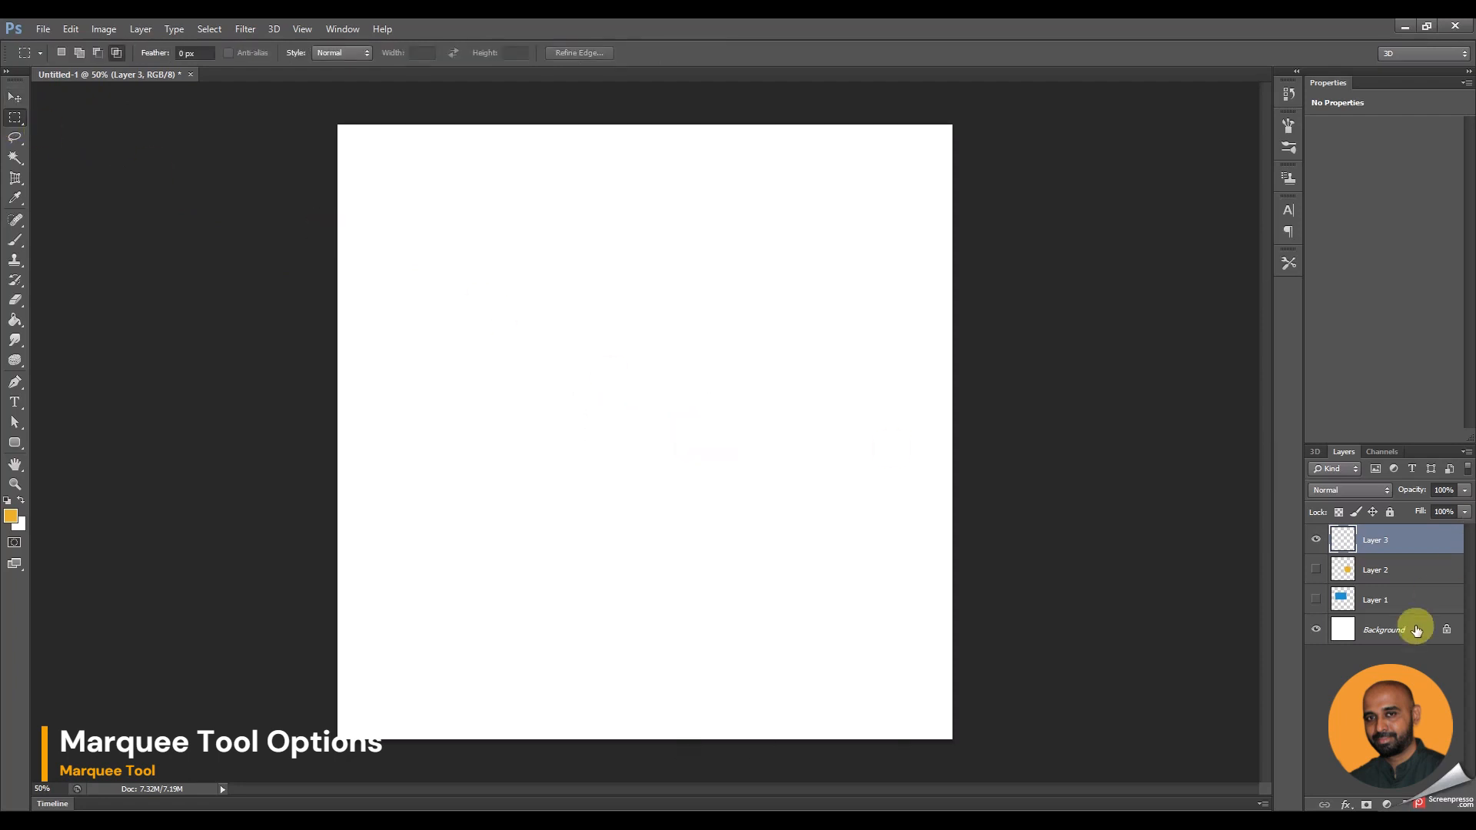
click(1428, 804)
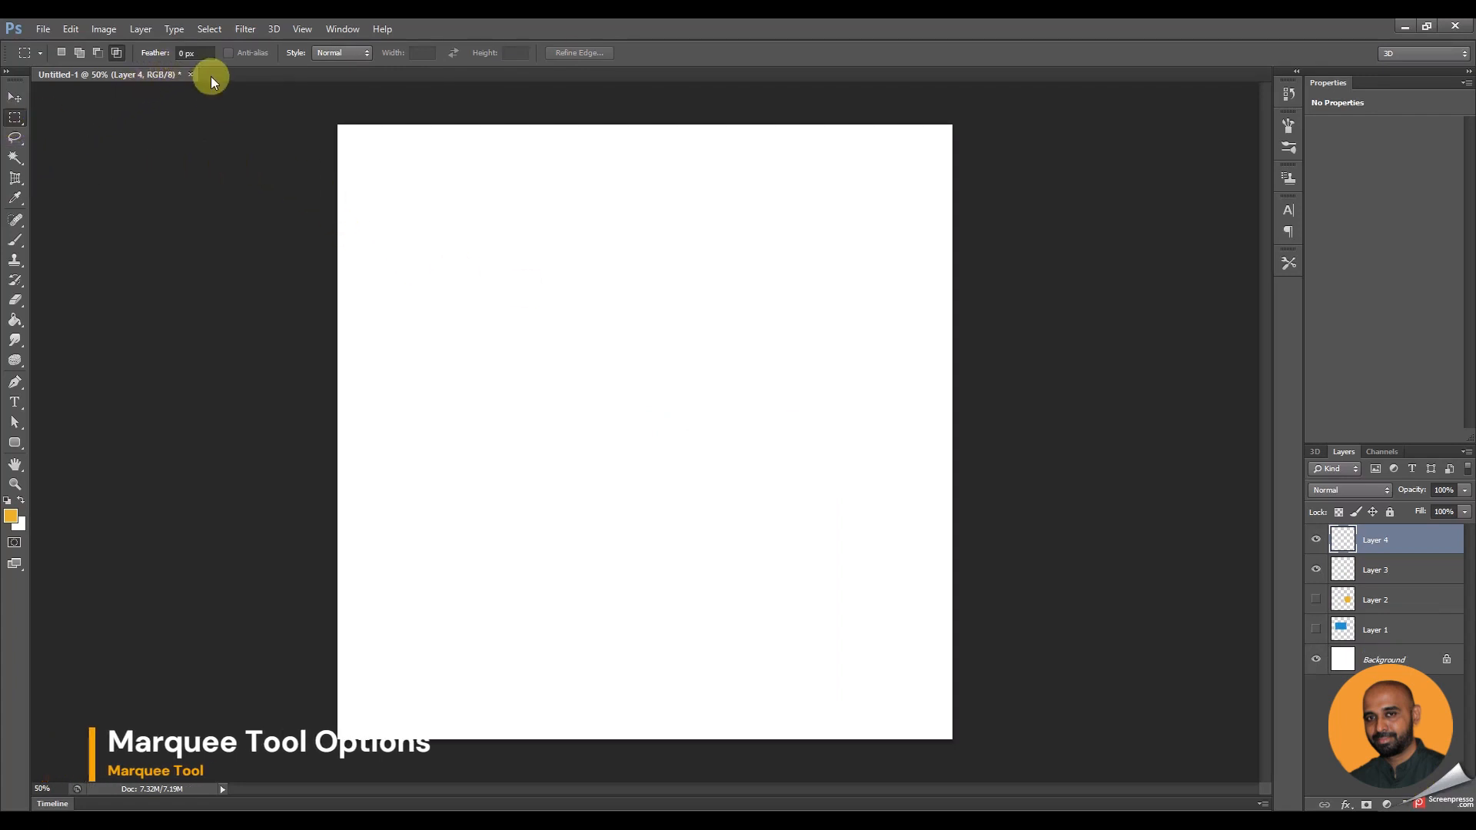
- Fill a new rectangular marquee in the canvas's upper-left area with the orange foreground colour, deselect, and move the shape slightly up and left
drag(450, 238, 651, 413)
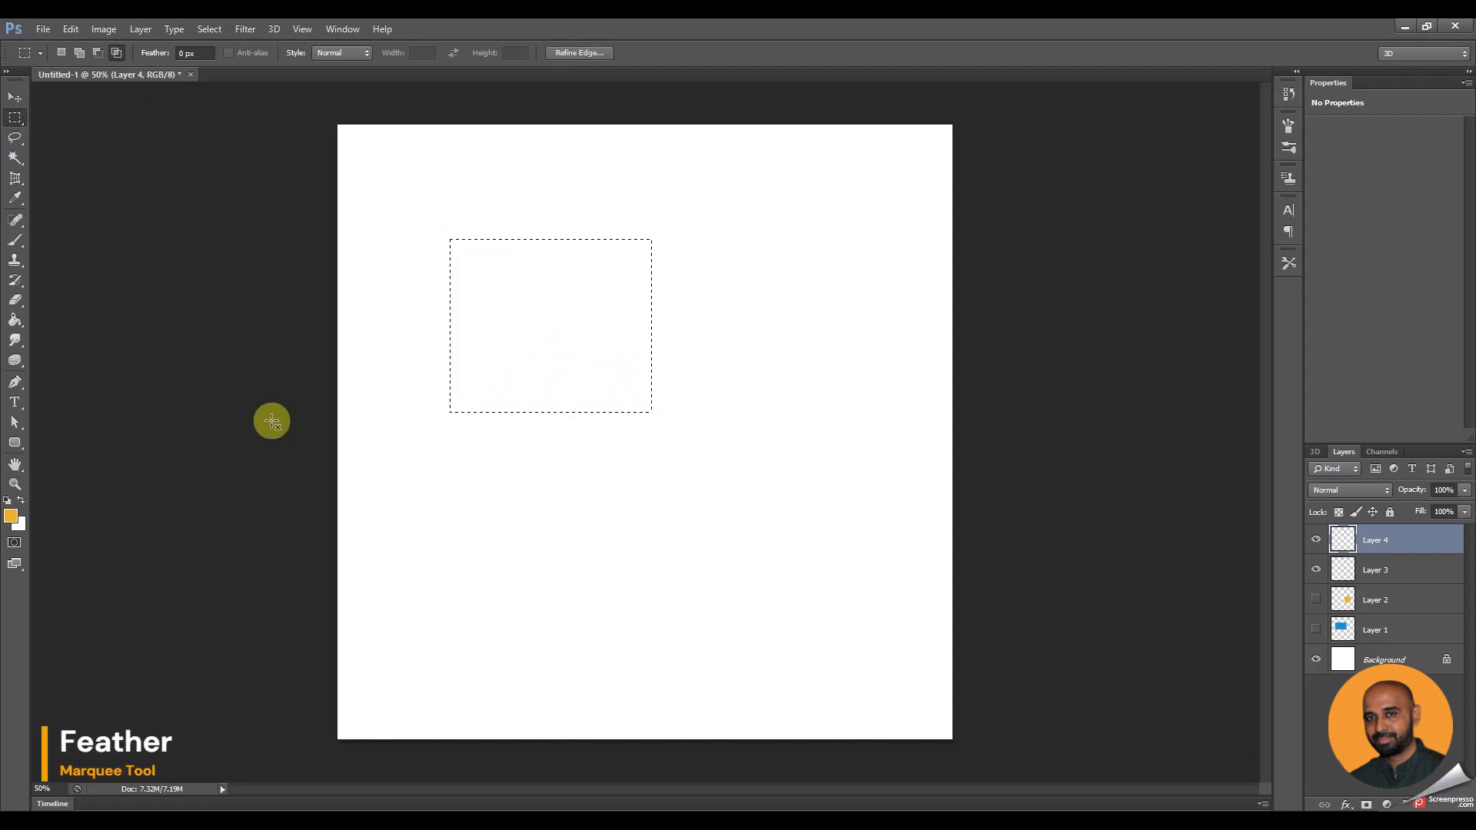
click(15, 320)
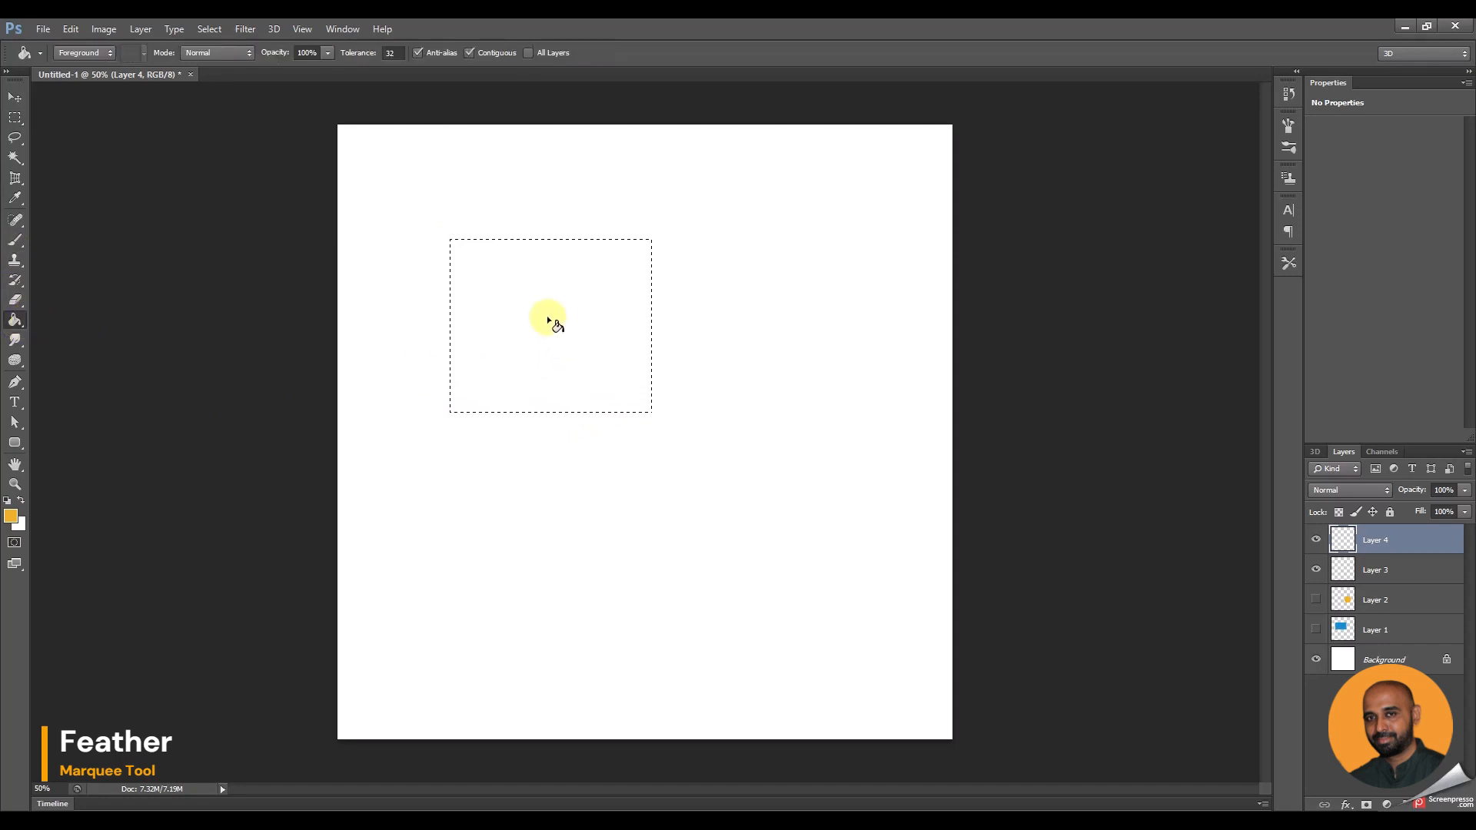
click(527, 306)
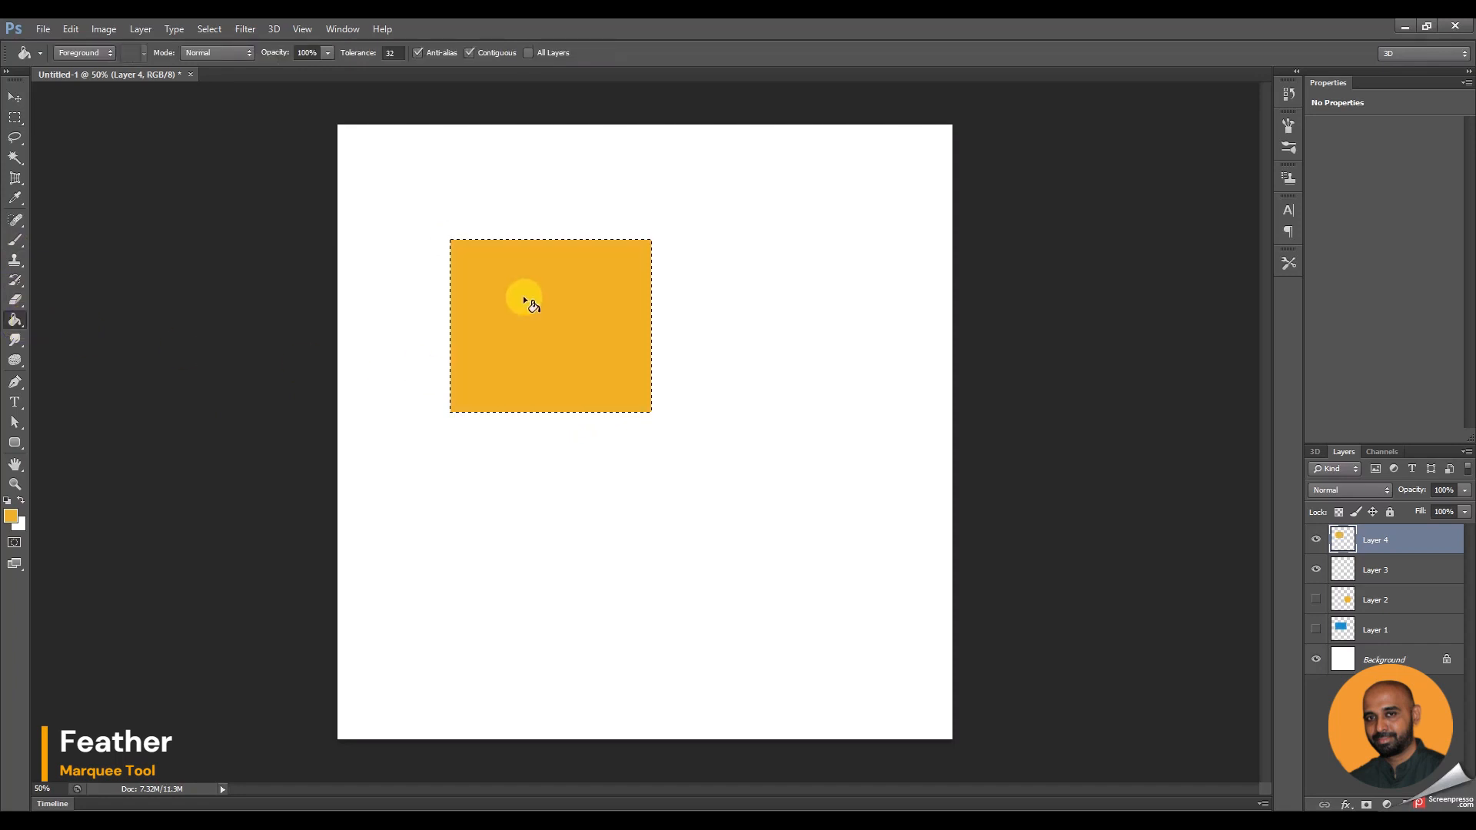
key(ctrl+d)
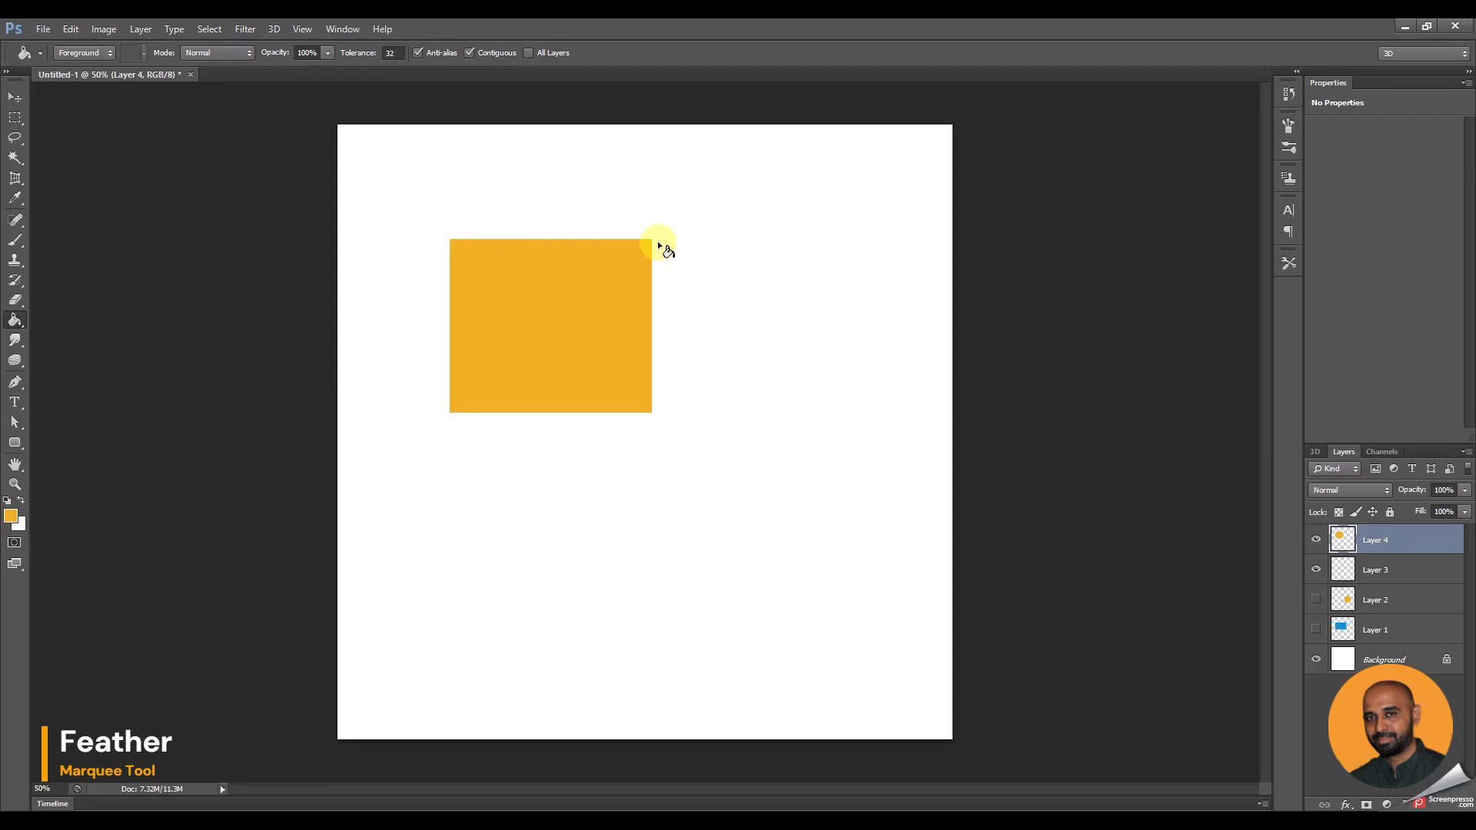
click(15, 102)
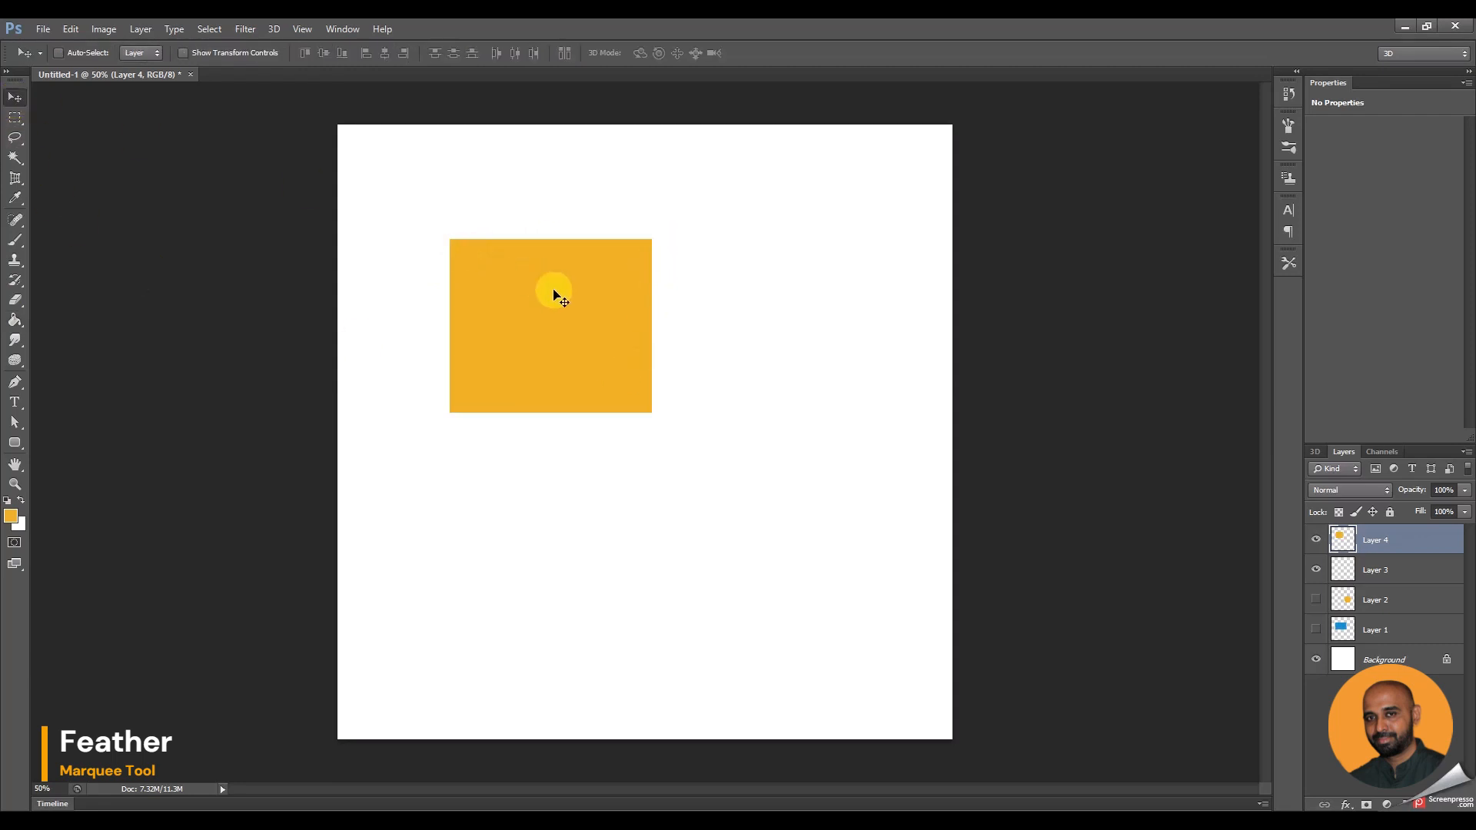
drag(554, 296, 518, 248)
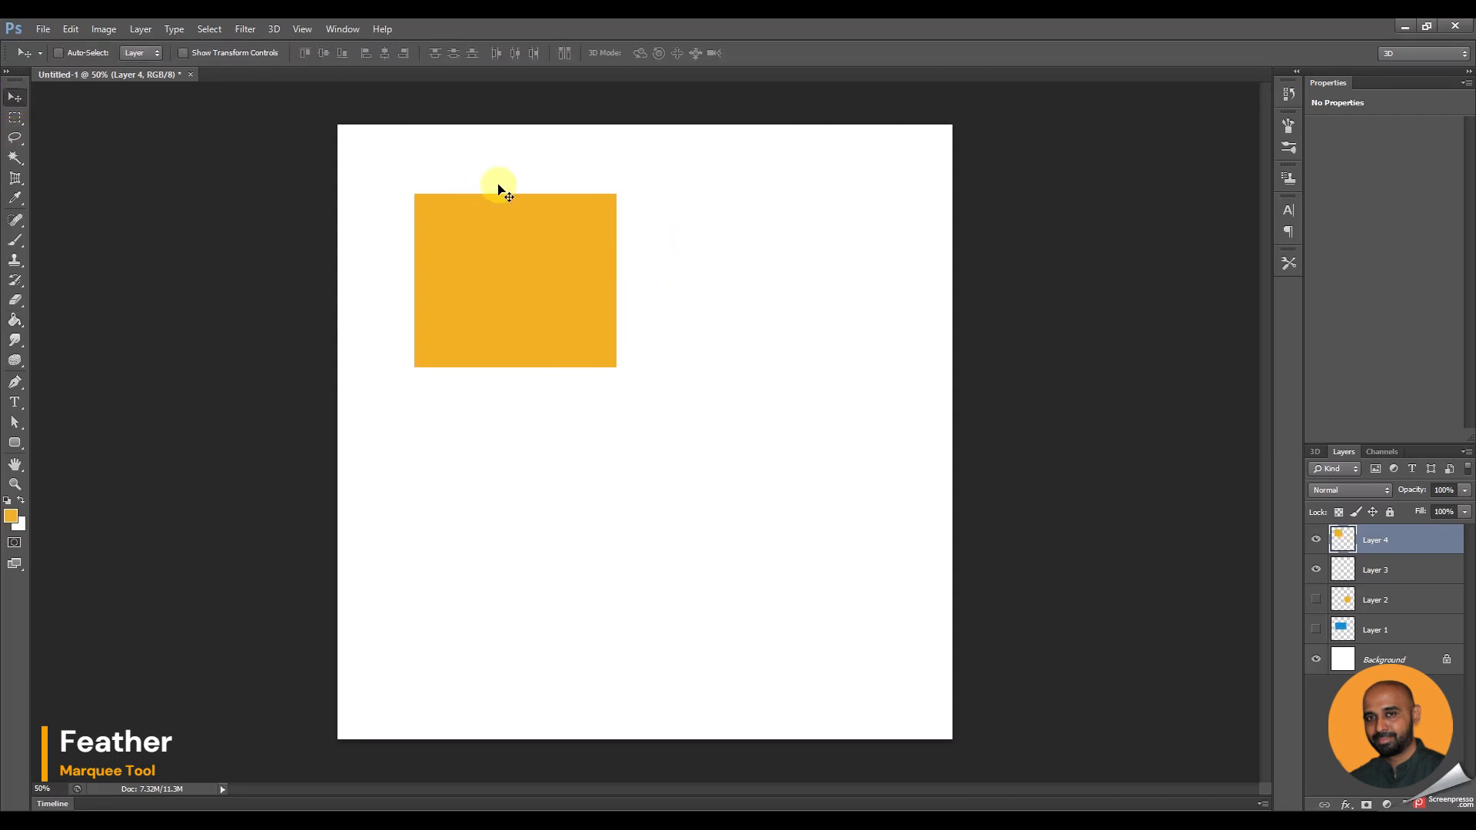
- Set the Rectangular Marquee's Feather to 32 px and add a new layer above Layer 4
click(15, 118)
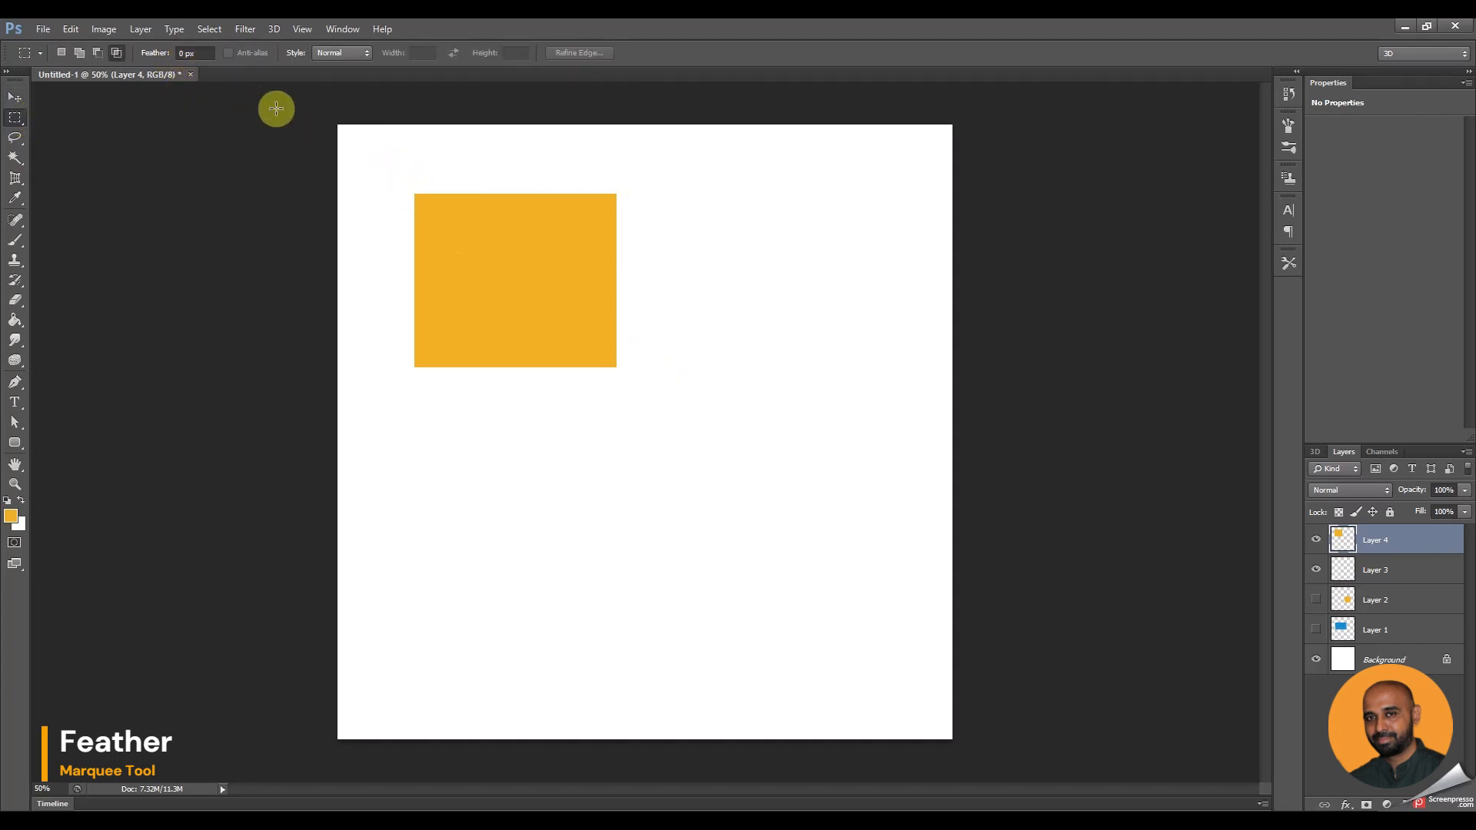
click(182, 53)
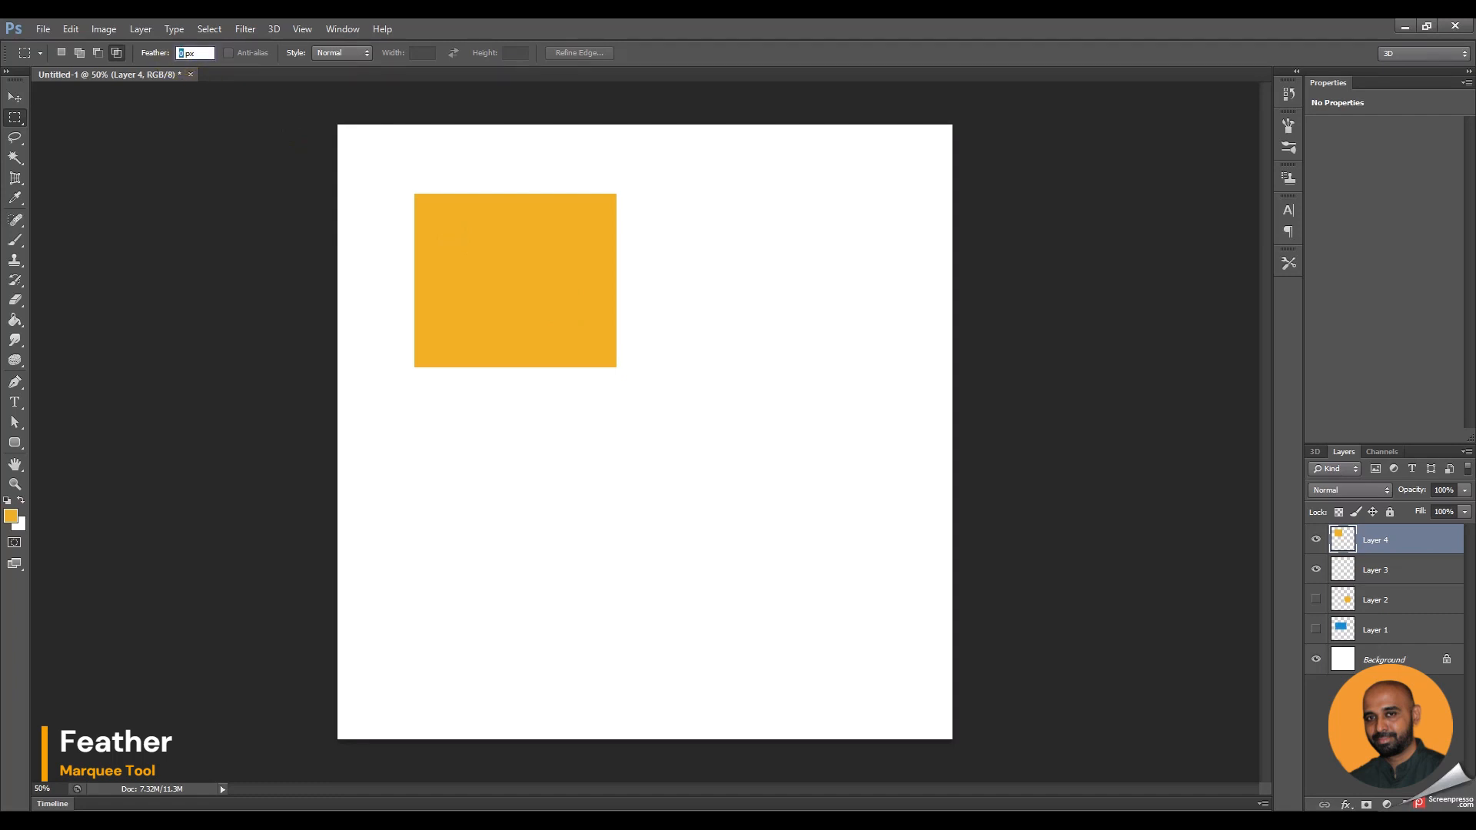
text(32)
key(ctrl+shift+alt+n)
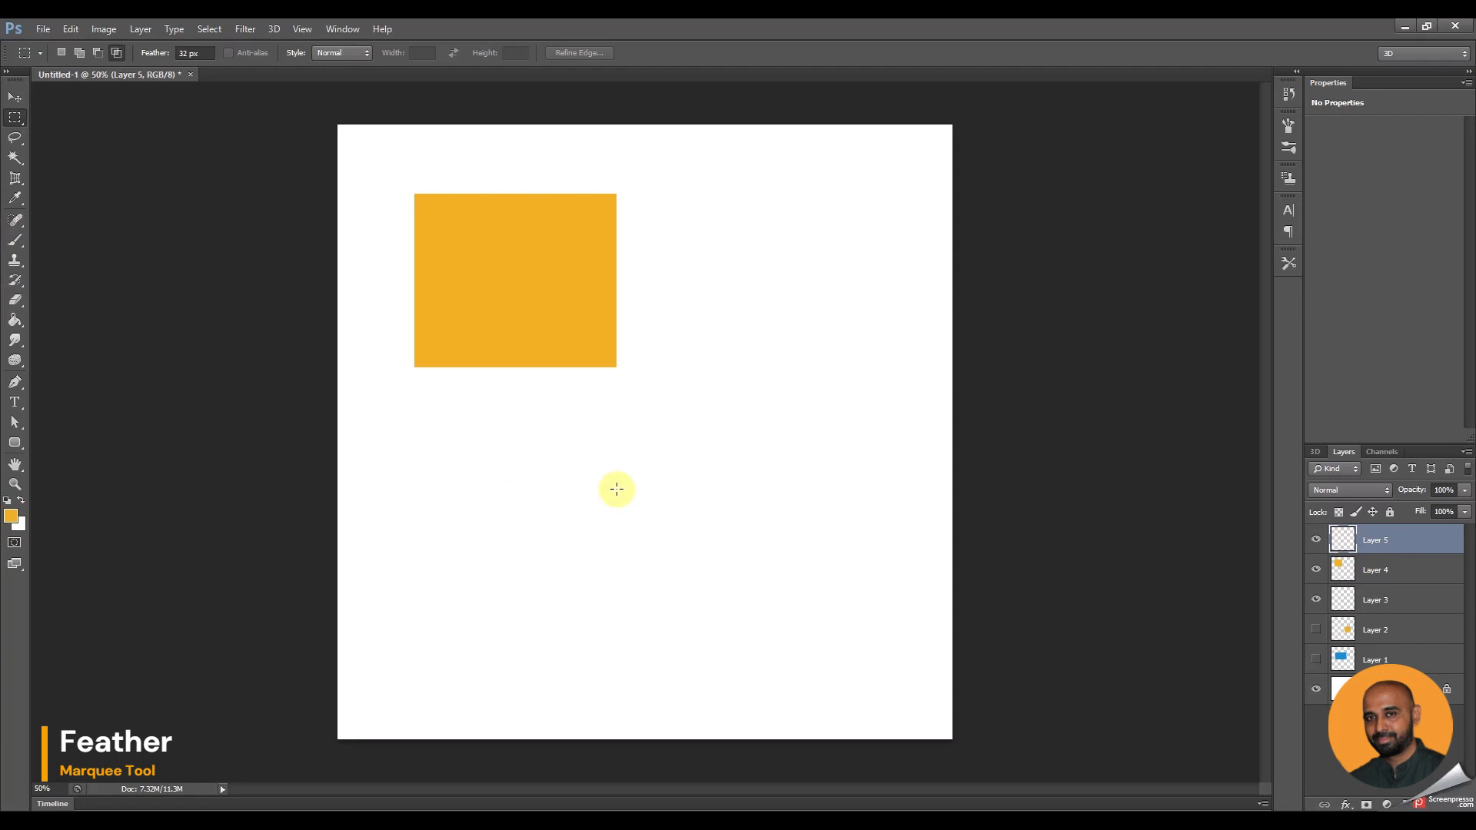
- Draw a feathered rectangular selection below and right of the orange rectangle, fill it with the orange foreground colour, and deselect
drag(610, 439, 828, 608)
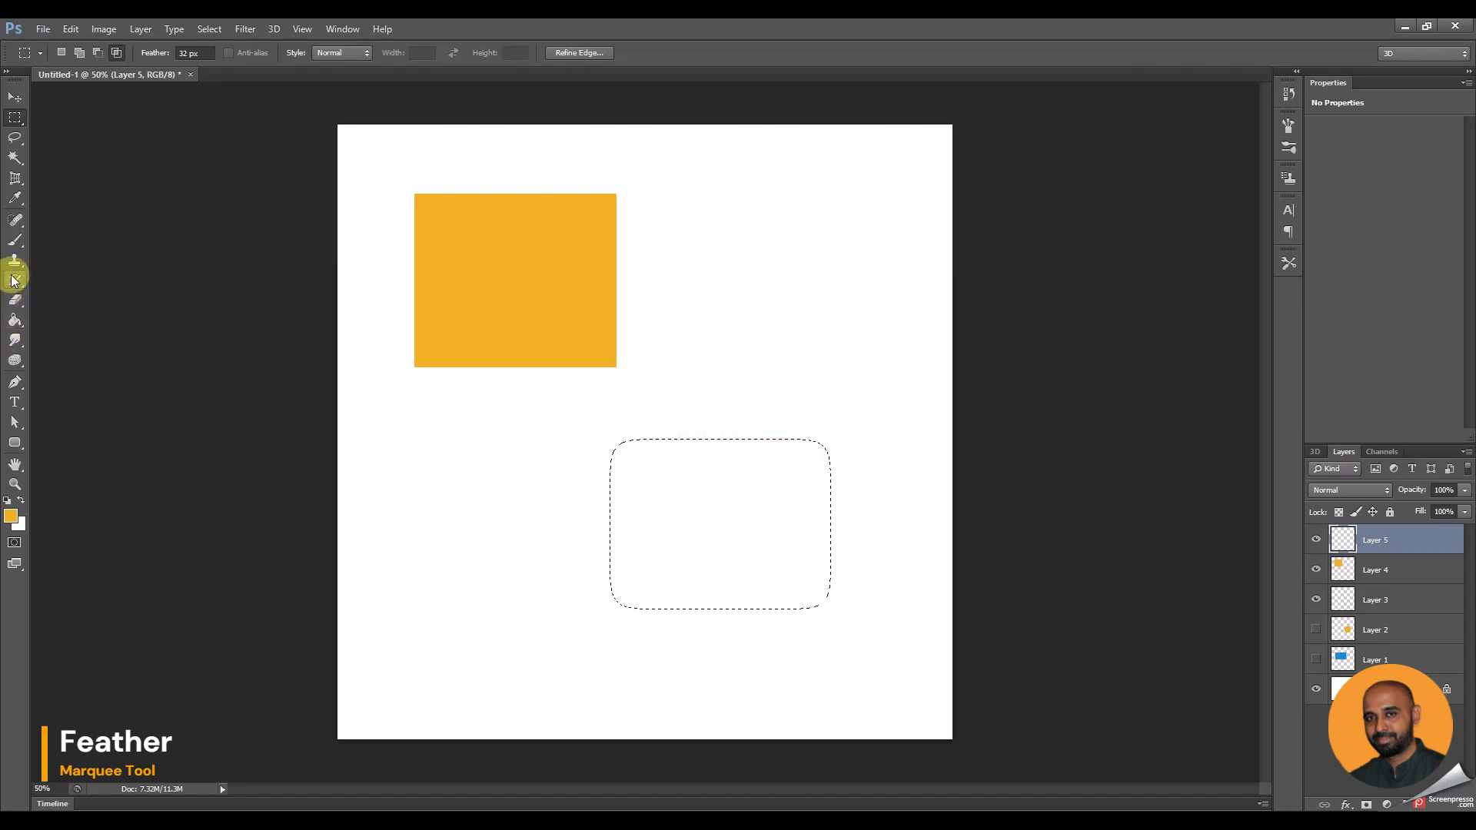
click(17, 321)
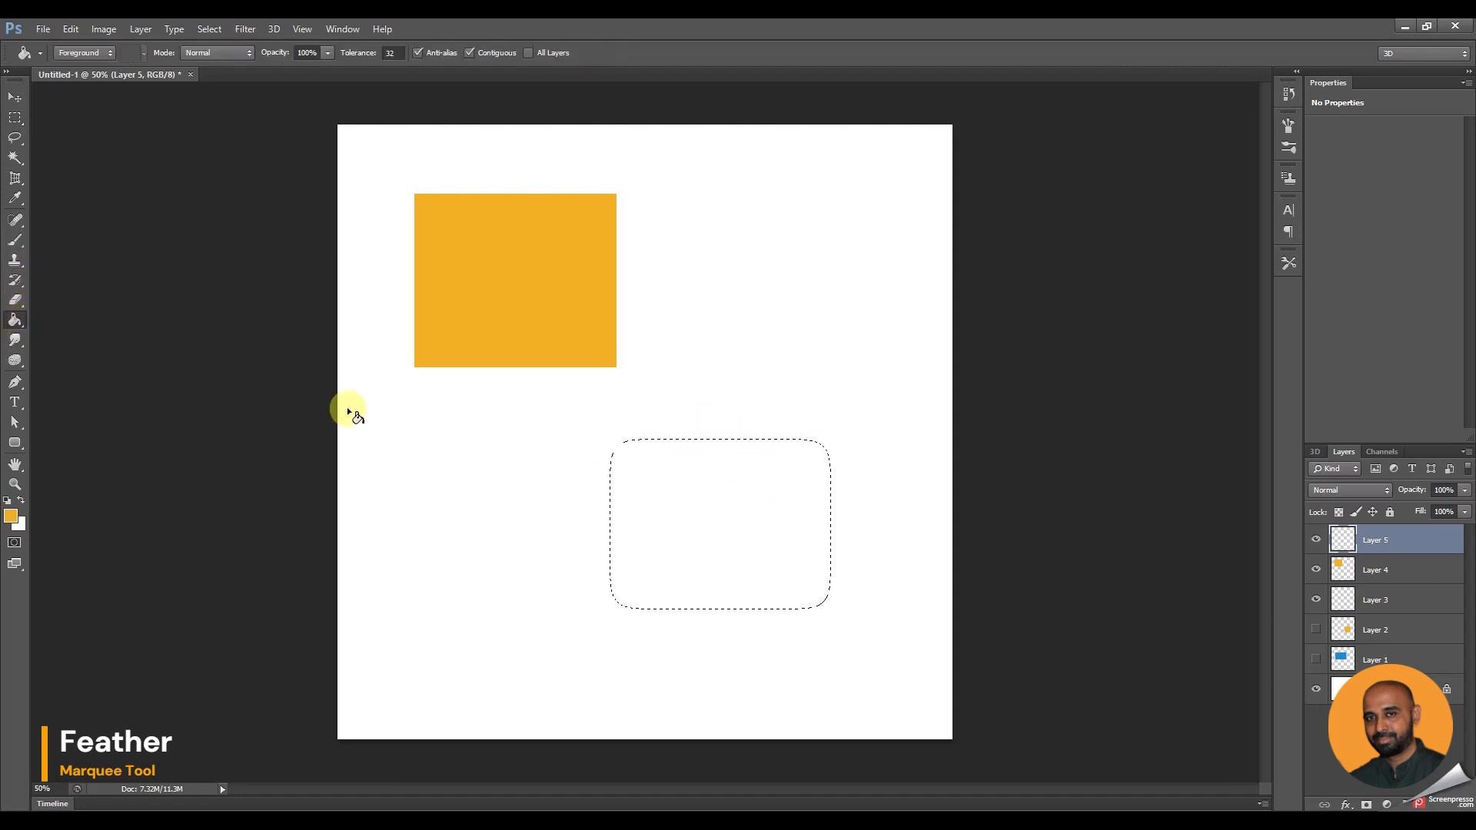
click(702, 508)
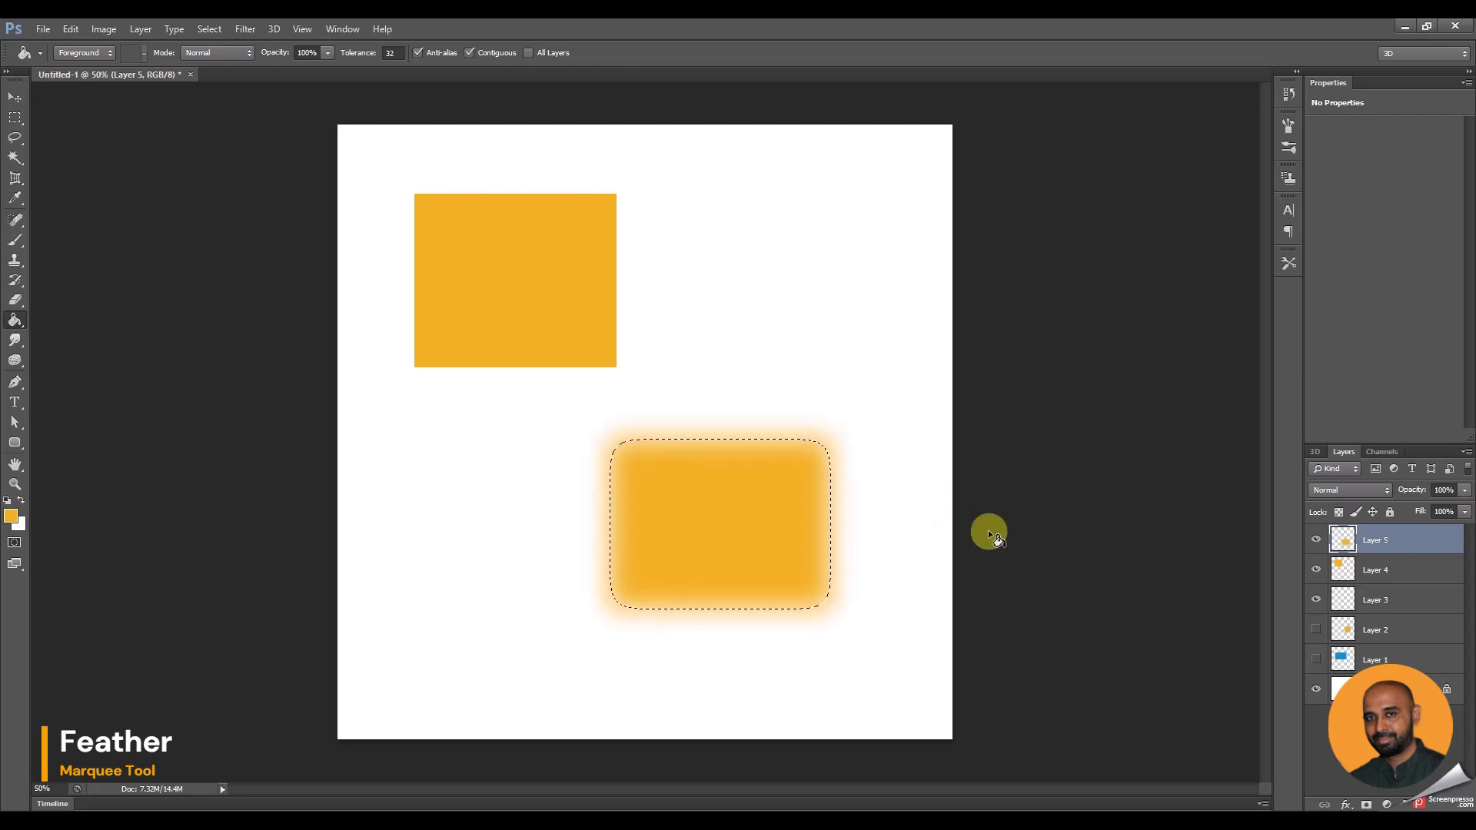
key(ctrl+d)
- Return to the Rectangular Marquee tool and hide Layer 5 and Layer 4
click(15, 117)
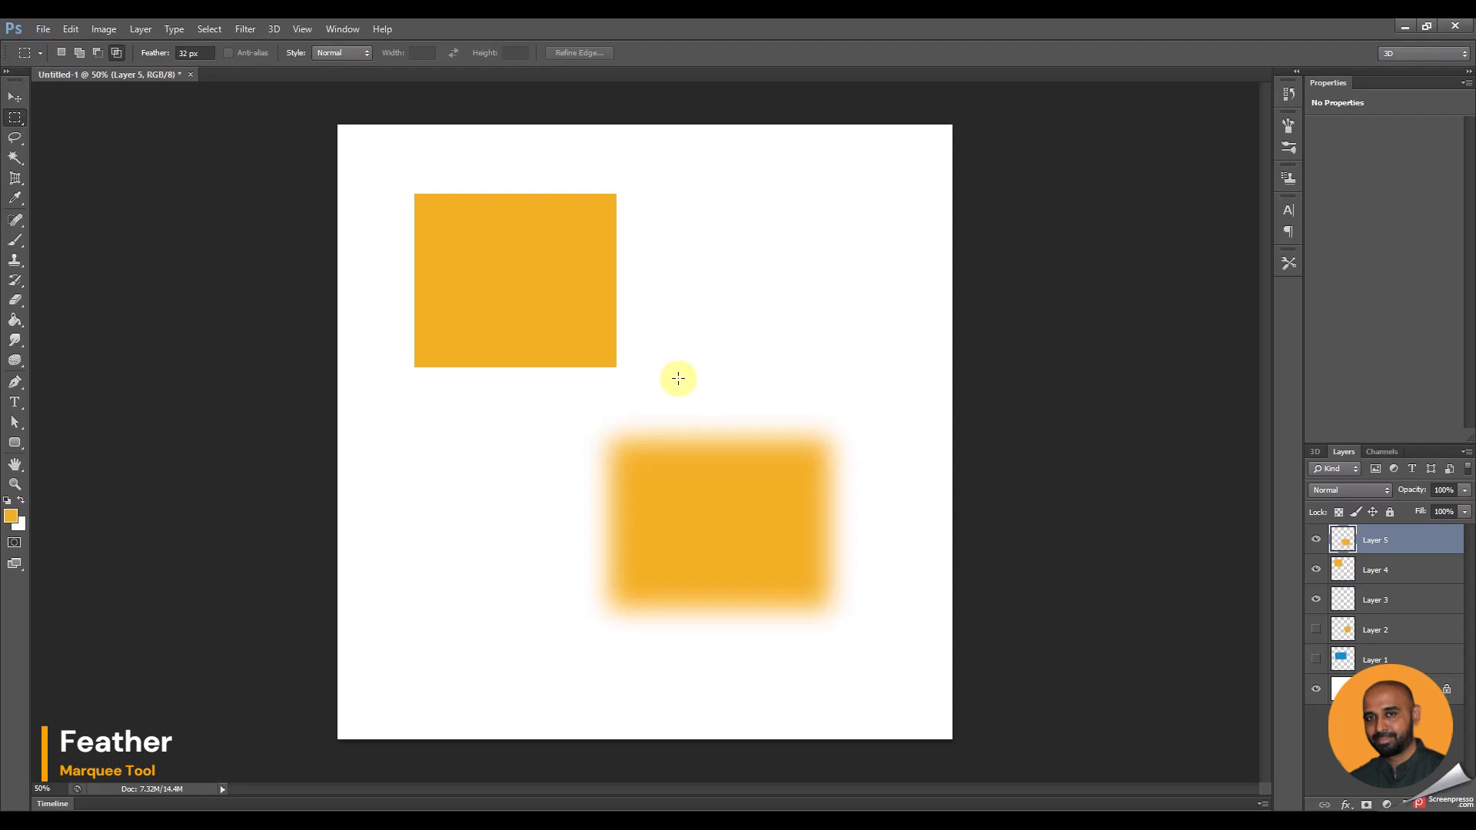
click(17, 96)
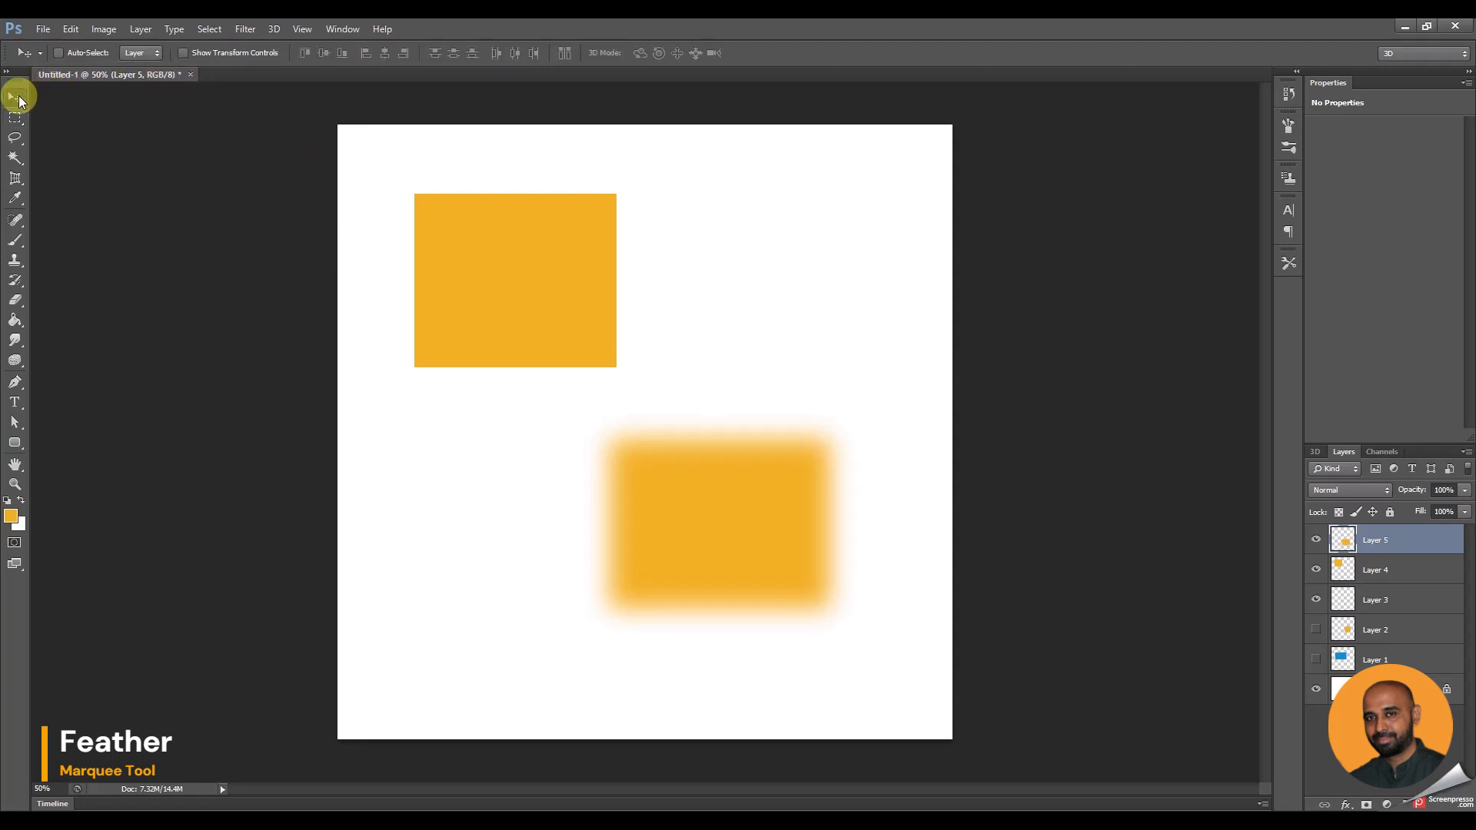
click(14, 113)
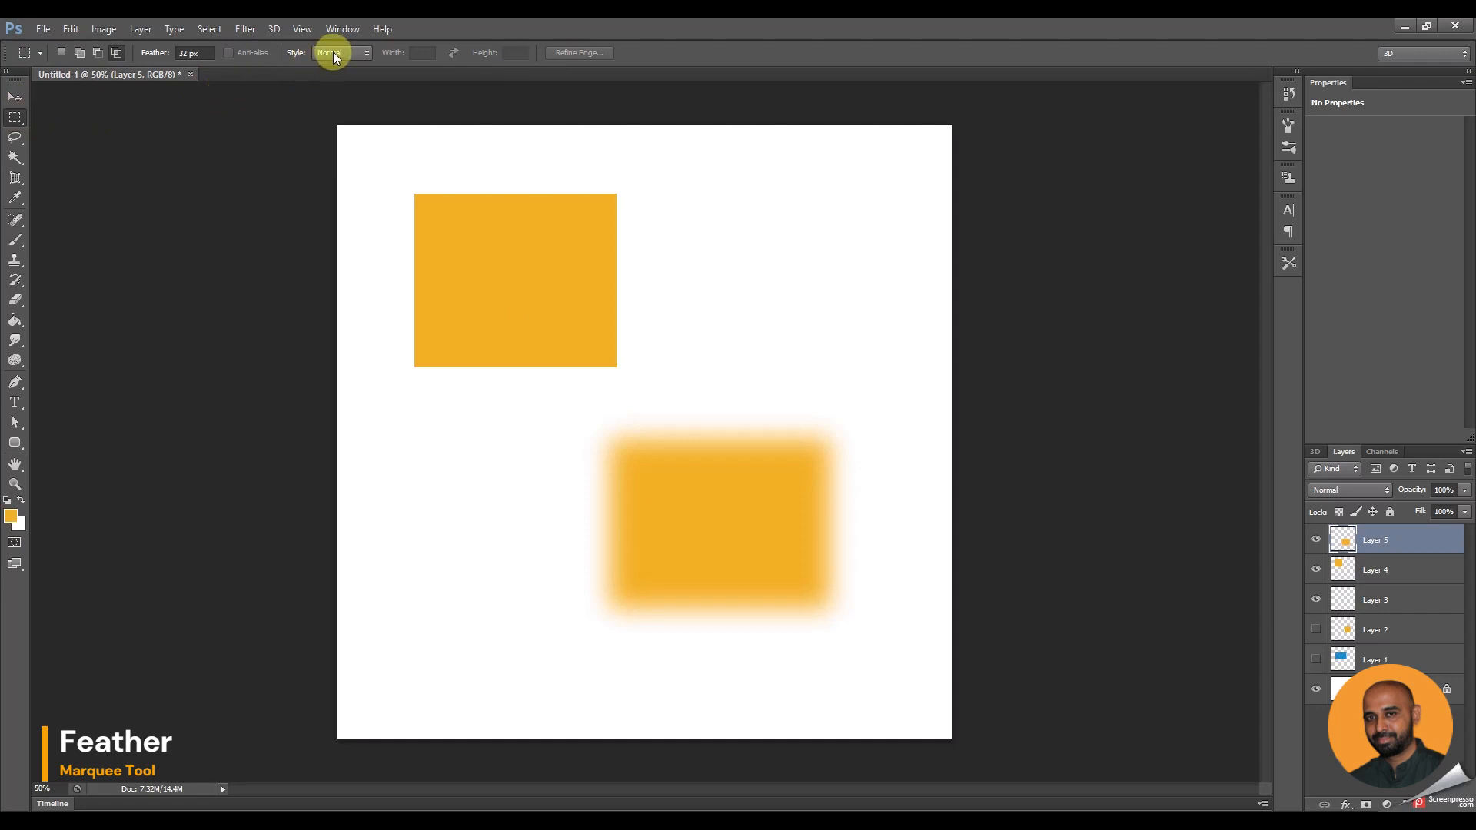
click(1316, 539)
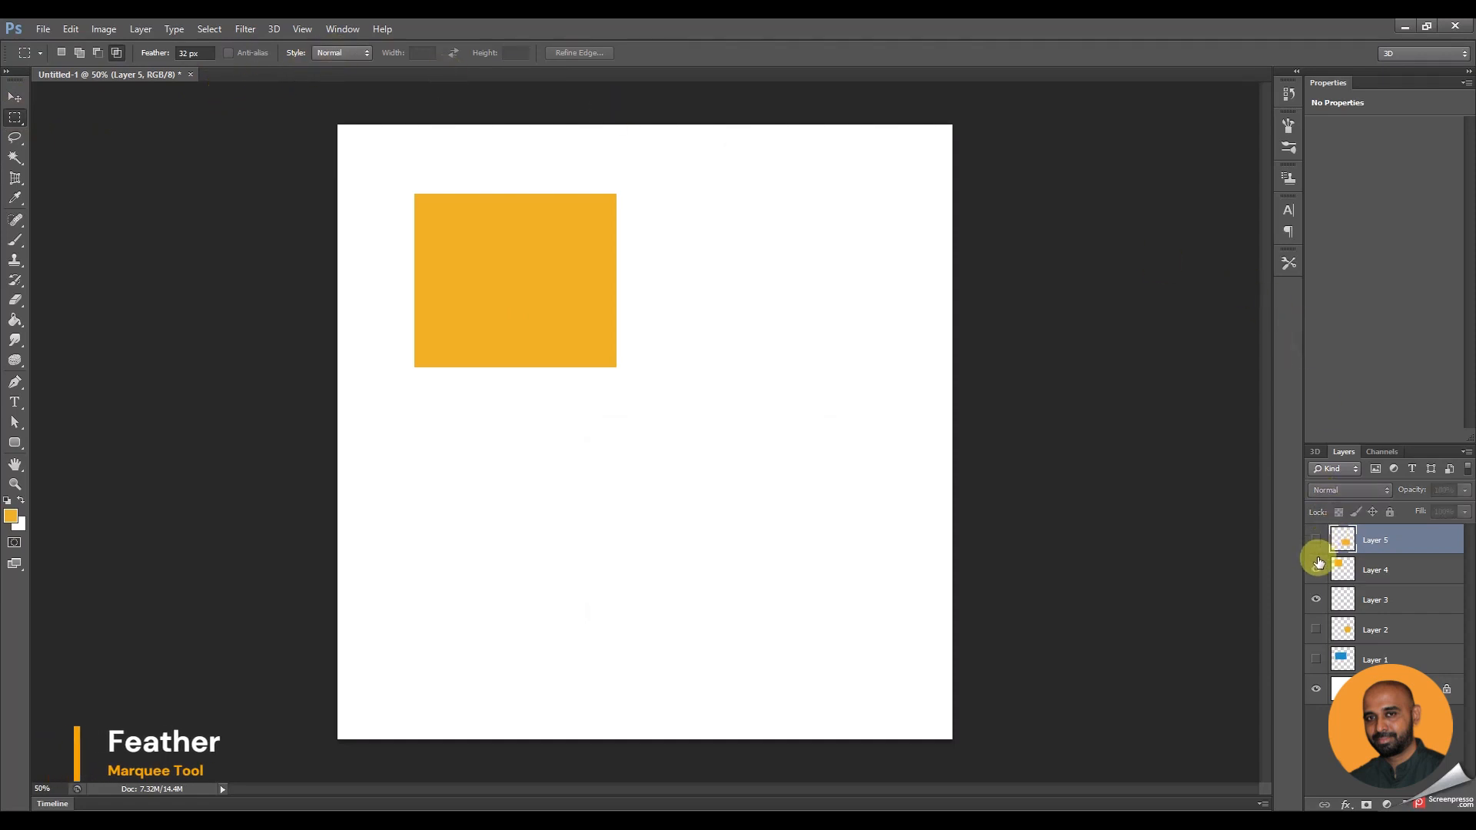
click(1316, 570)
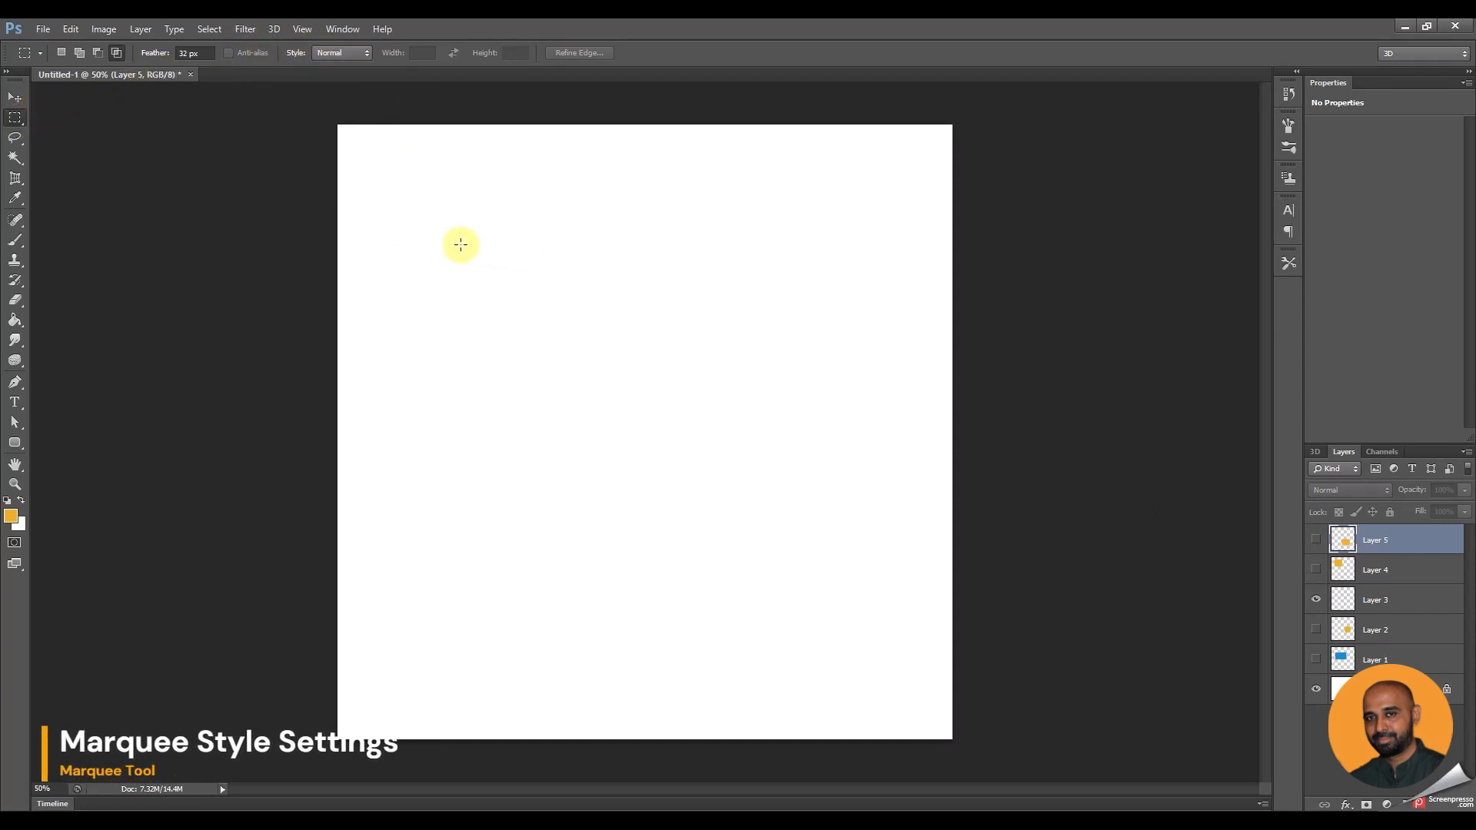
- Try a wide feathered rectangular selection across the upper canvas, reset Feather to 0 px, and deselect
drag(461, 245, 853, 420)
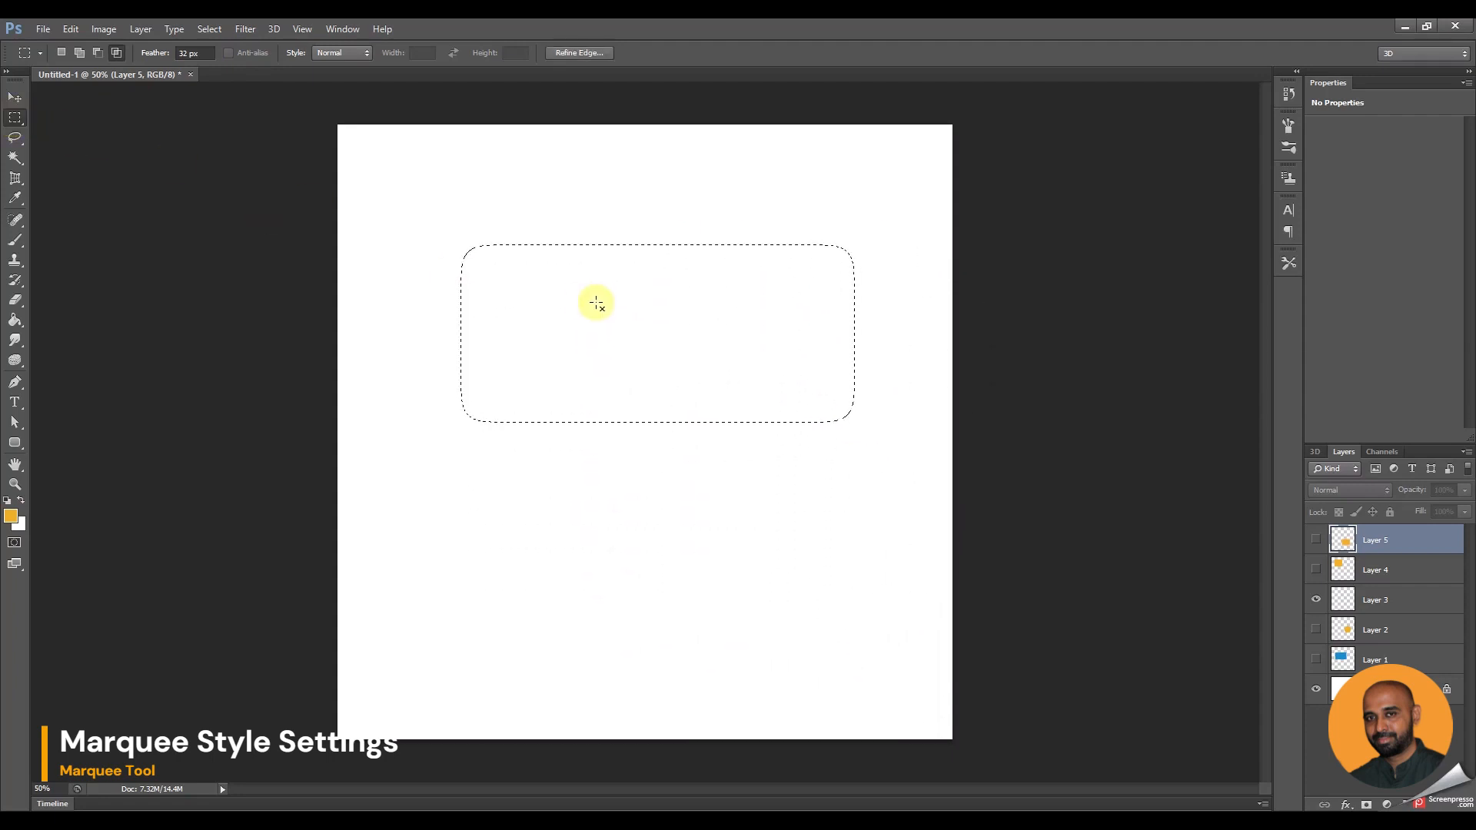
click(154, 54)
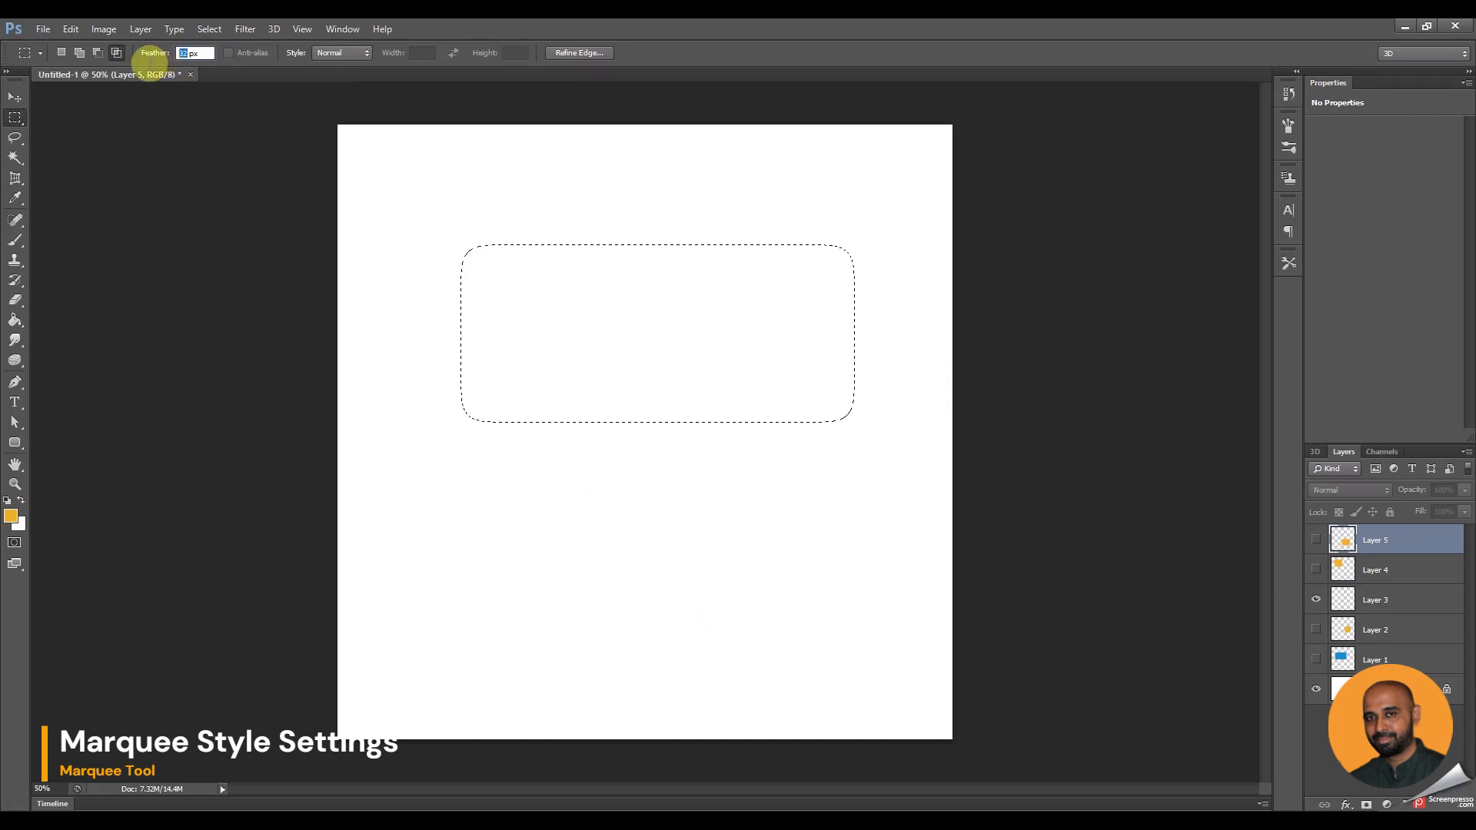
text(0)
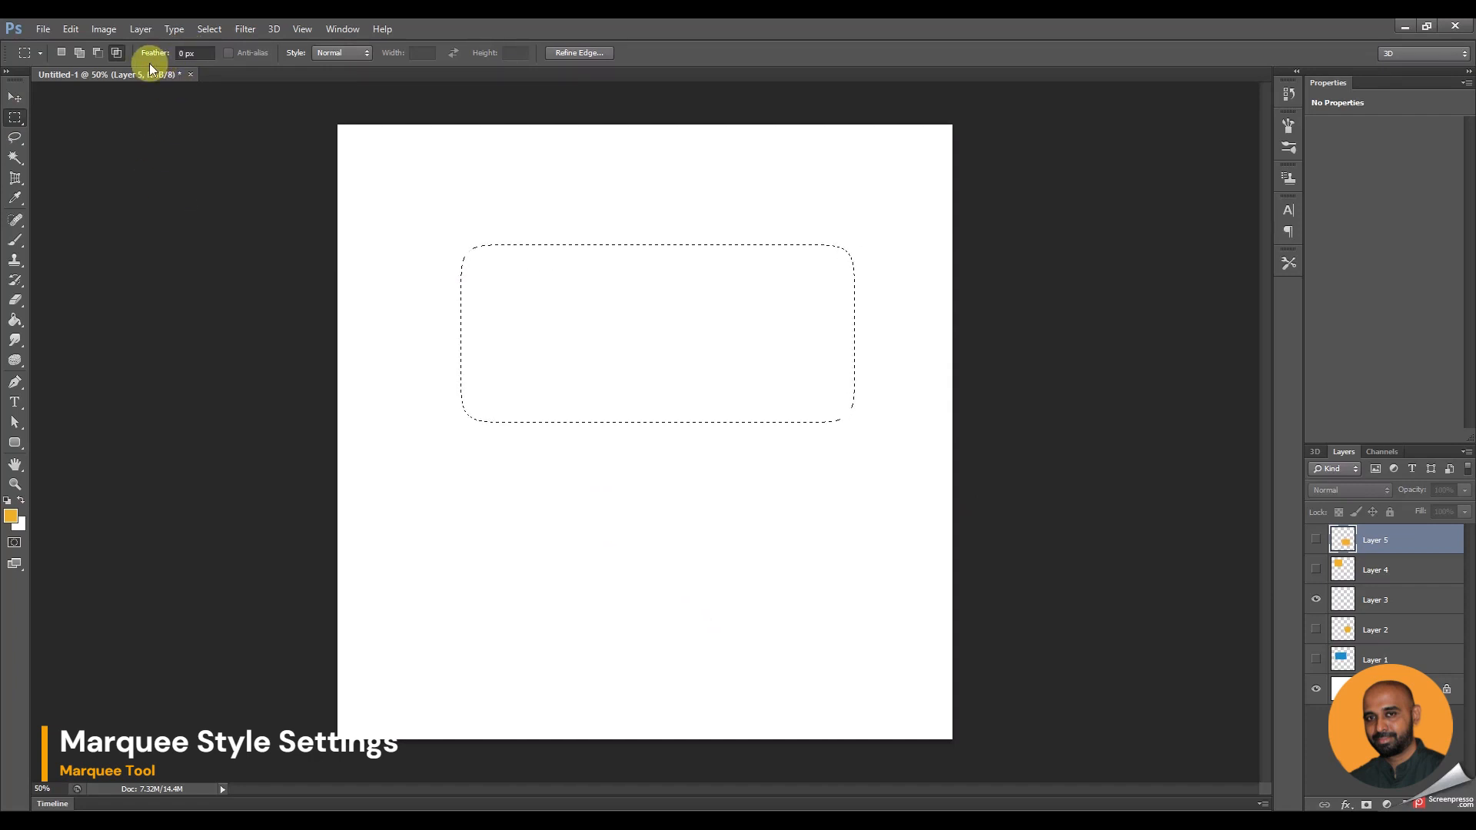
key(ctrl+d)
- Set the marquee Style to Fixed Ratio and add a new layer above Layer 5
click(329, 53)
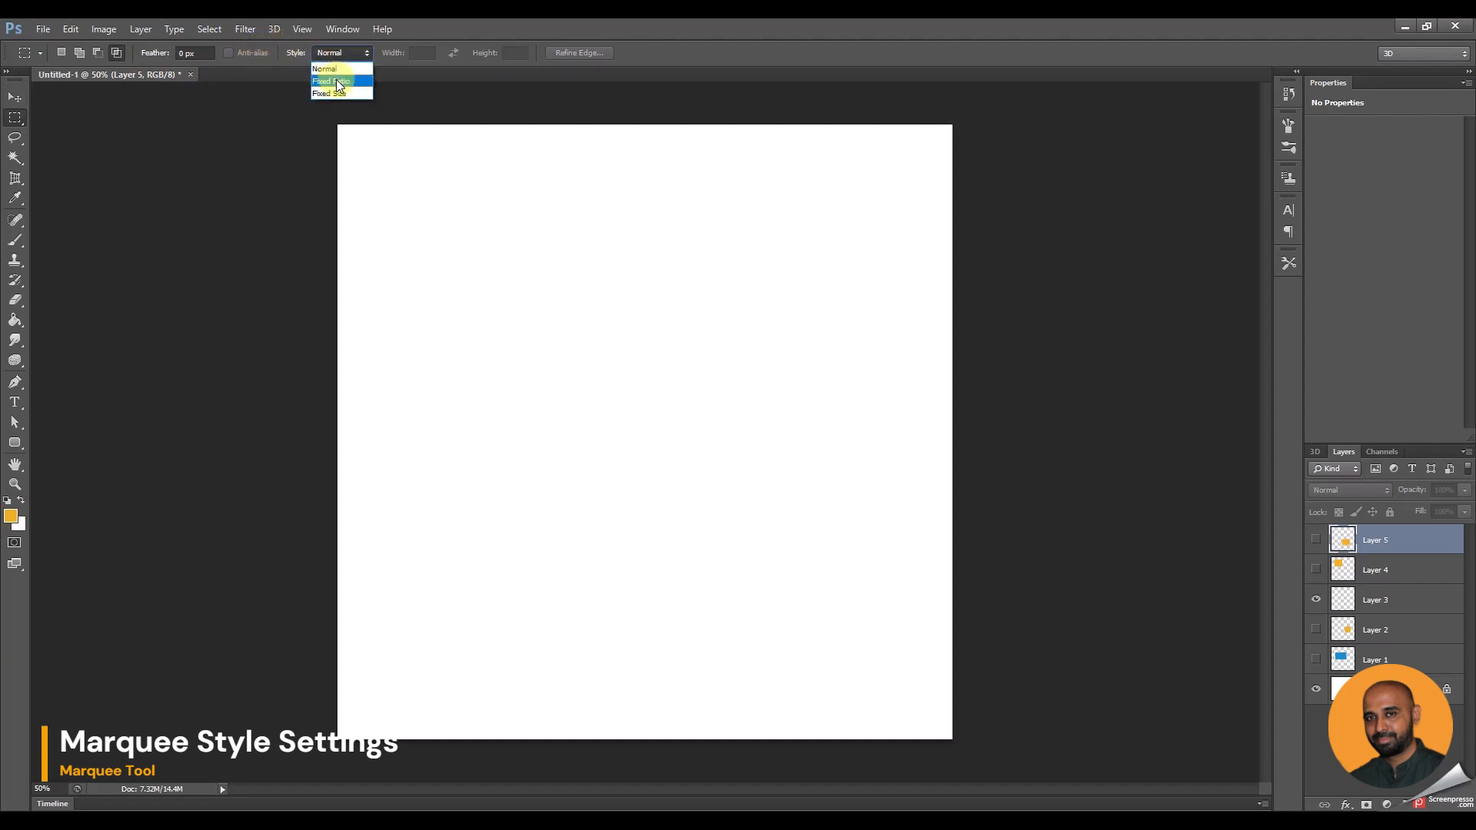
click(338, 82)
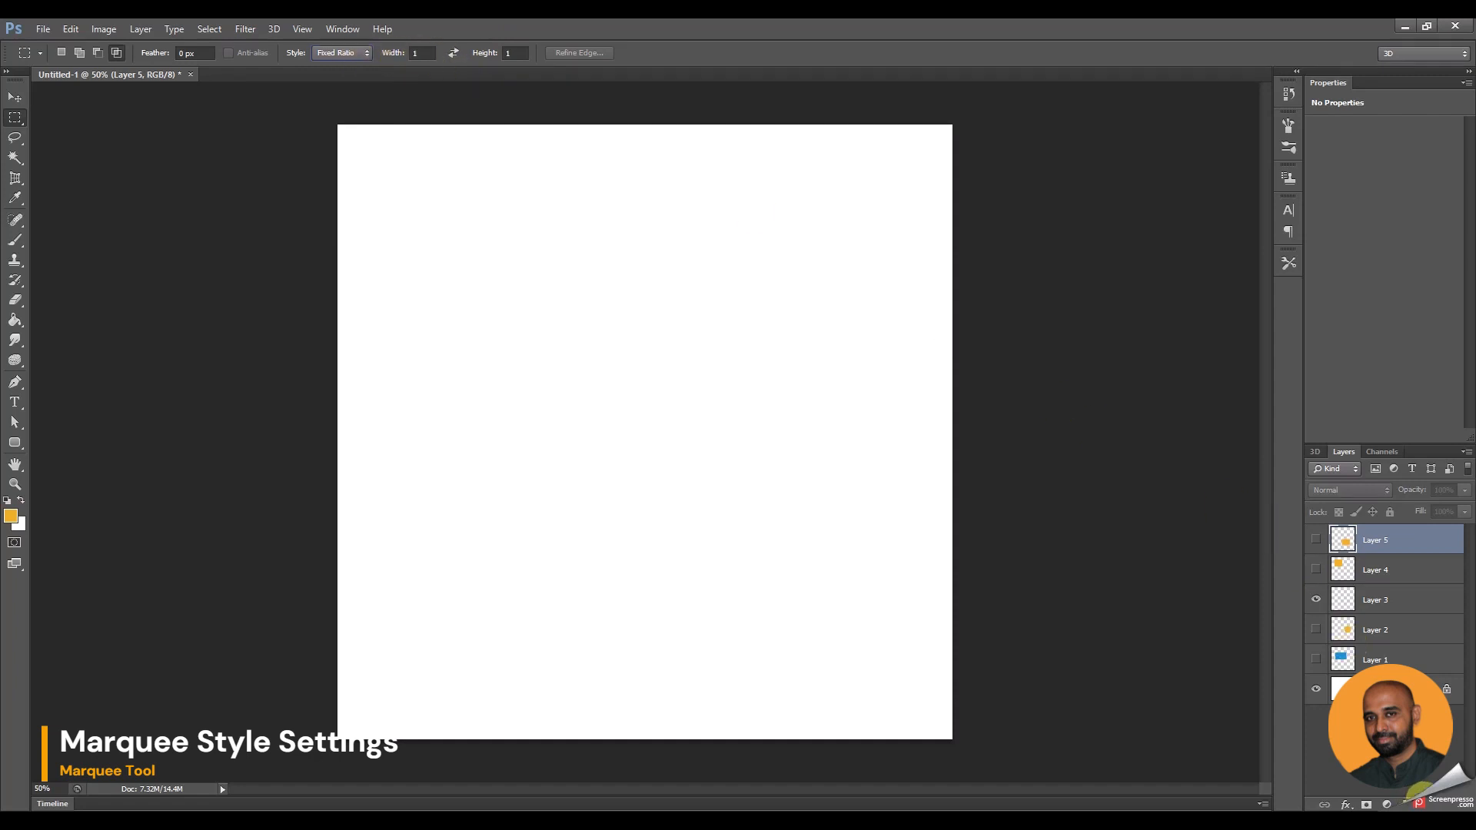
click(1423, 801)
- Try drawing two overlapping fixed-ratio square selections with Intersect mode still active
drag(469, 276, 847, 517)
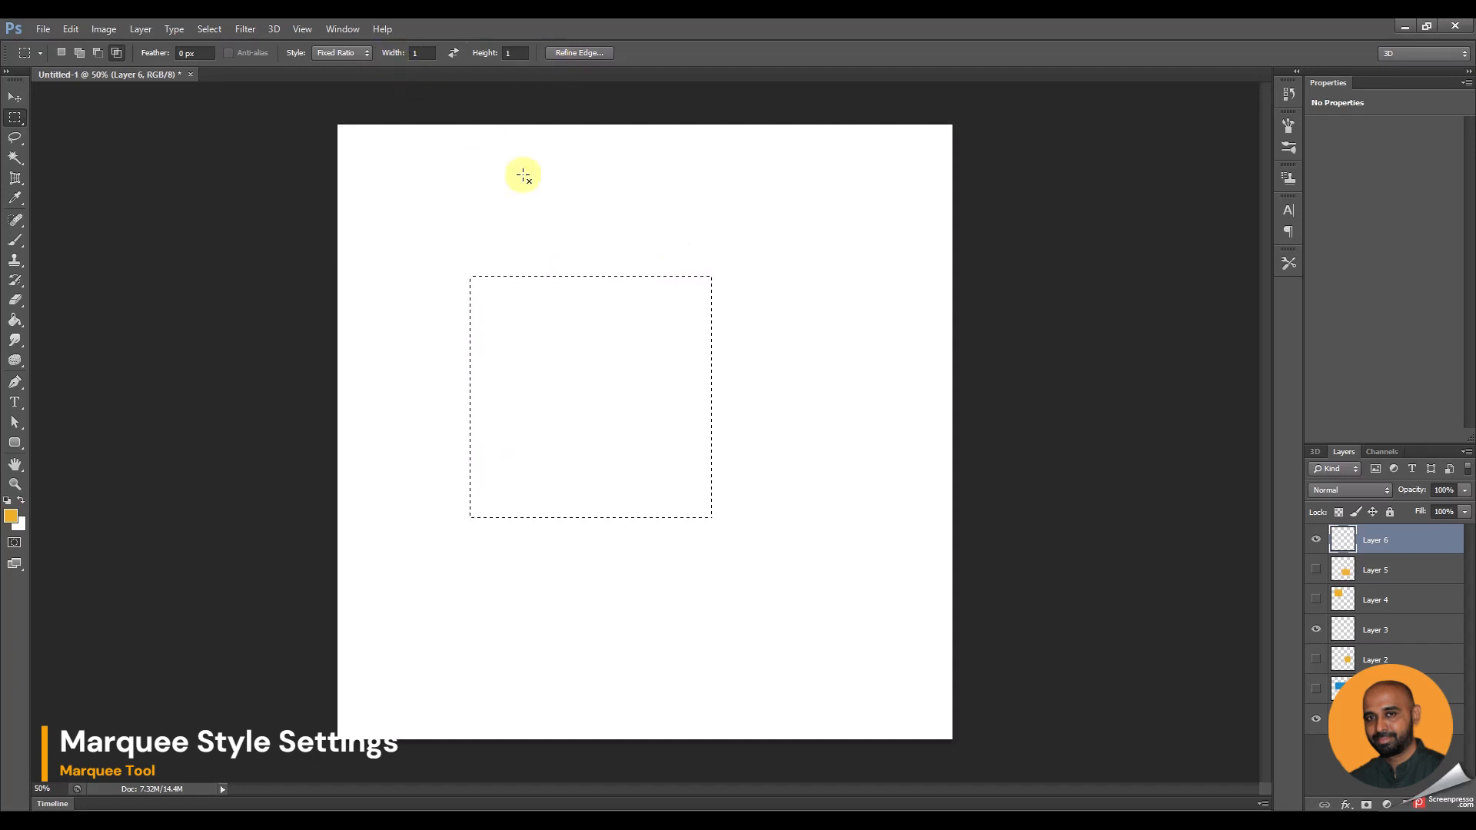
drag(495, 192, 750, 433)
drag(769, 532, 770, 531)
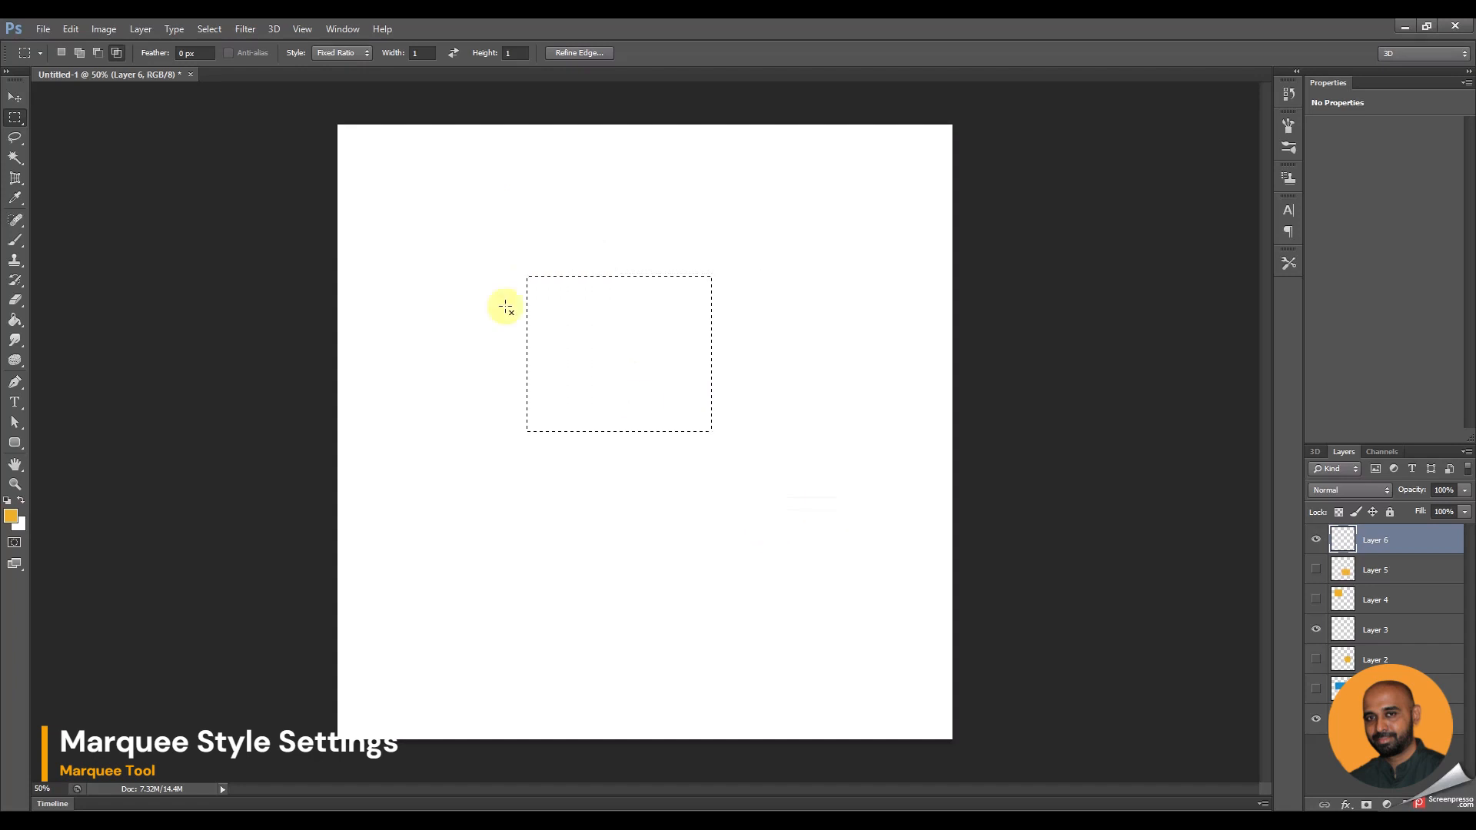
- Switch to New selection mode and draw fixed-ratio square selections, ending with one left of and below the canvas centre
click(65, 51)
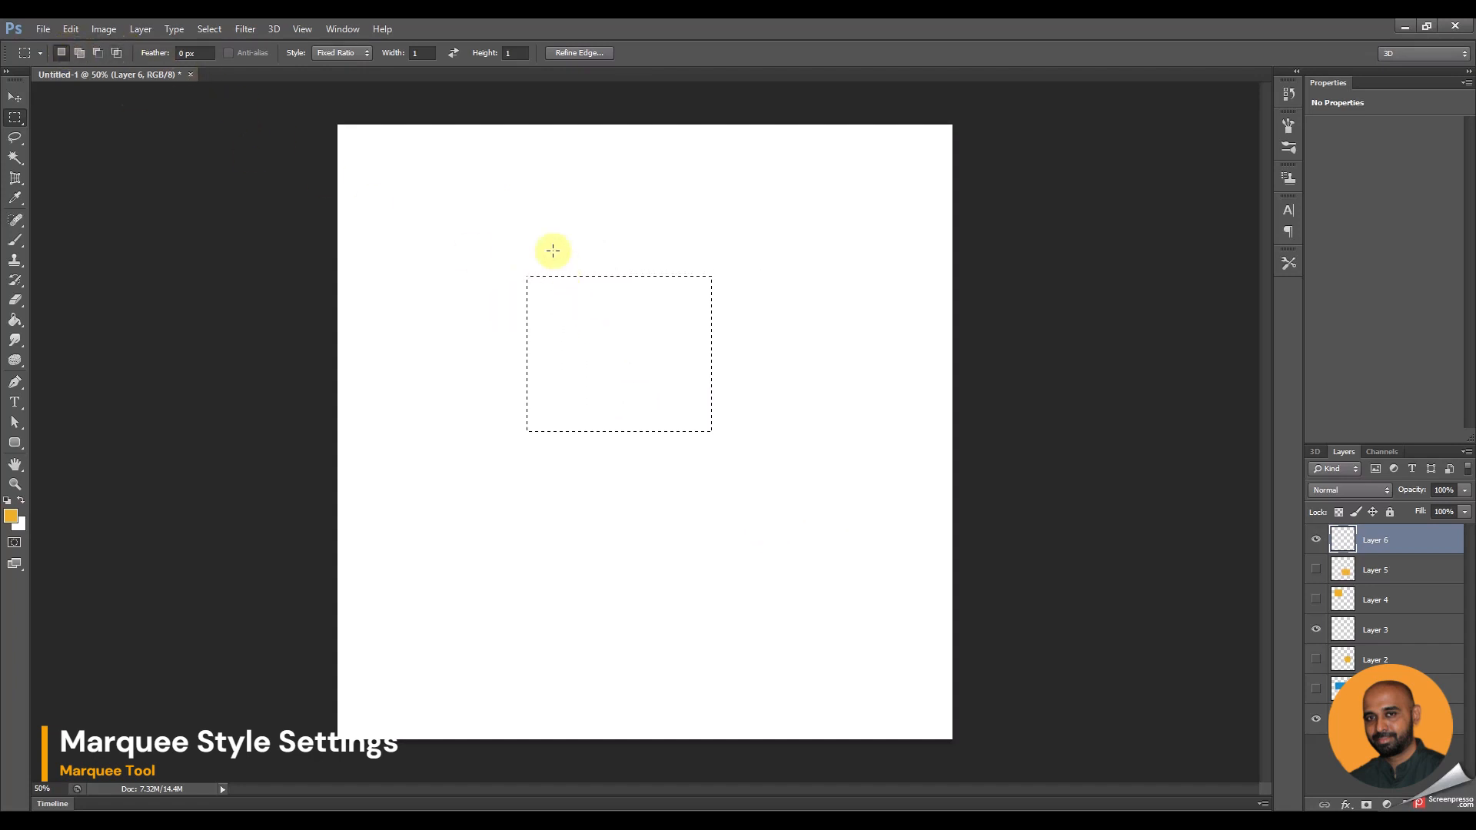
mouse_move(534, 240)
mouse_down()
mouse_move(718, 472)
mouse_move(774, 511)
mouse_up()
drag(433, 307, 690, 561)
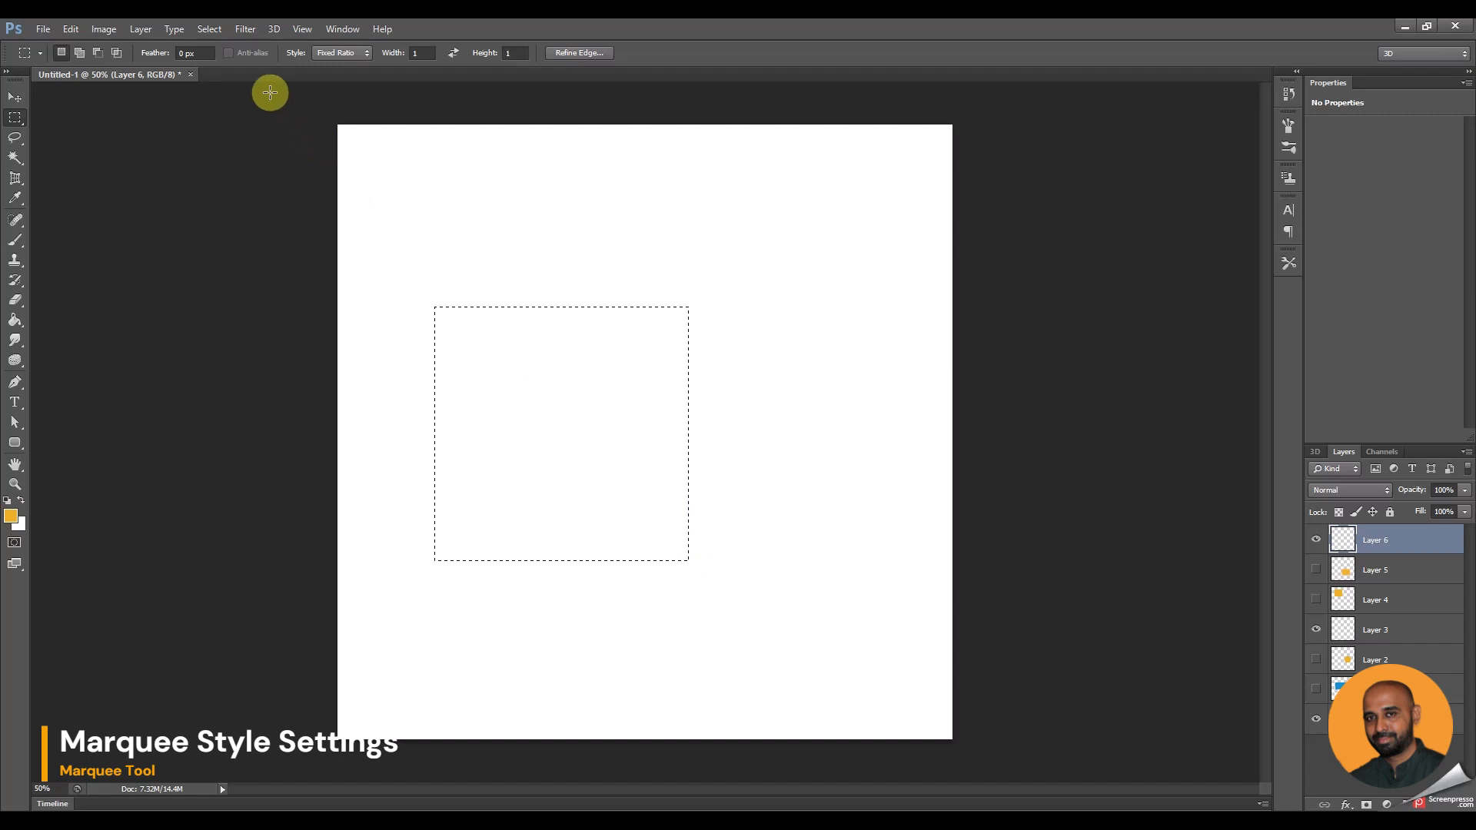
- Set the marquee Style to Normal and draw two freely proportioned rectangular selections, one above and one below the canvas centre
click(326, 57)
click(327, 60)
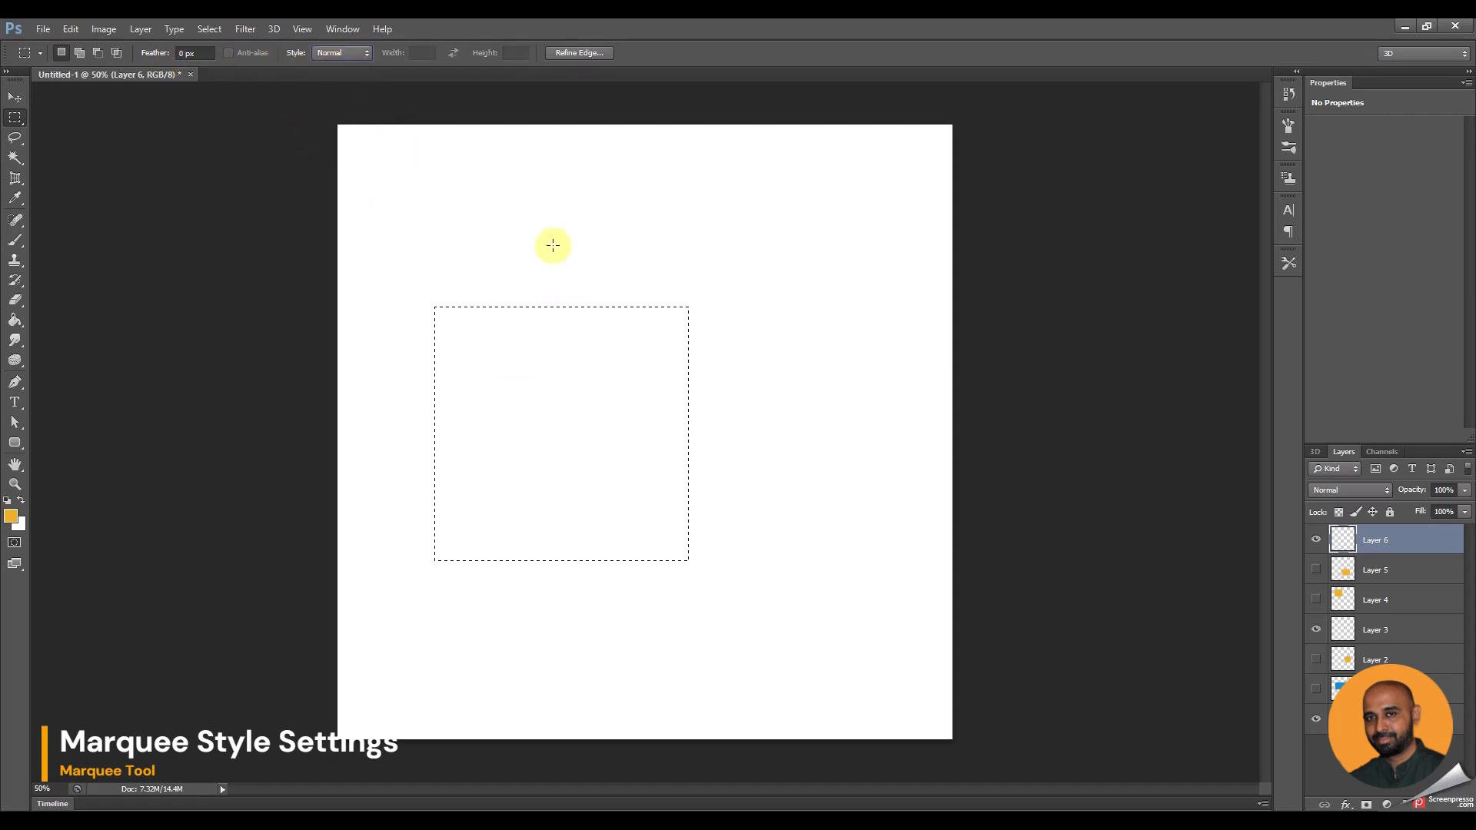
drag(502, 225, 778, 347)
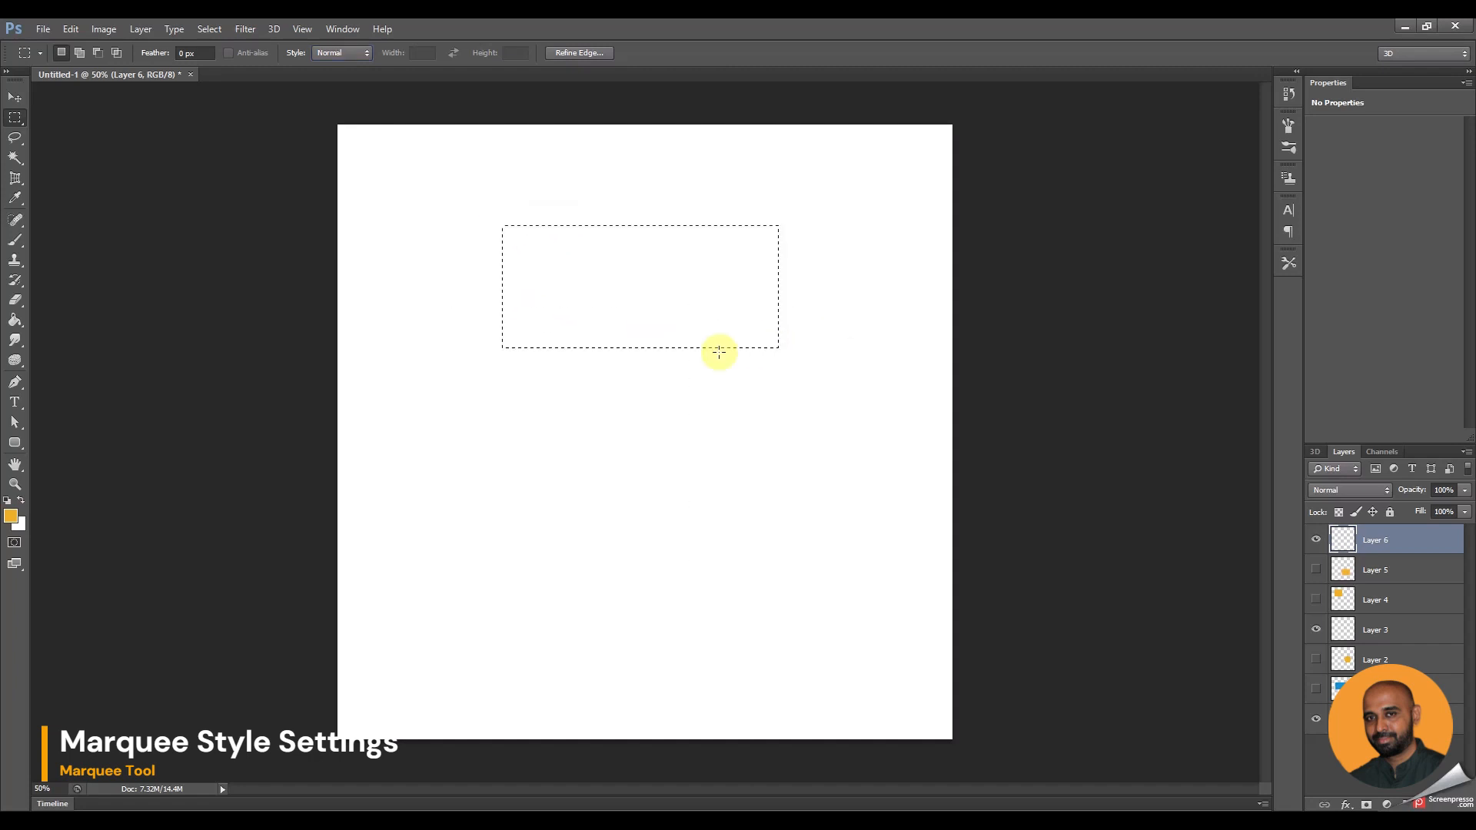
drag(453, 394, 697, 523)
- Set the Style back to Fixed Ratio, draw a square selection in the upper part of the canvas, and deselect it
click(339, 52)
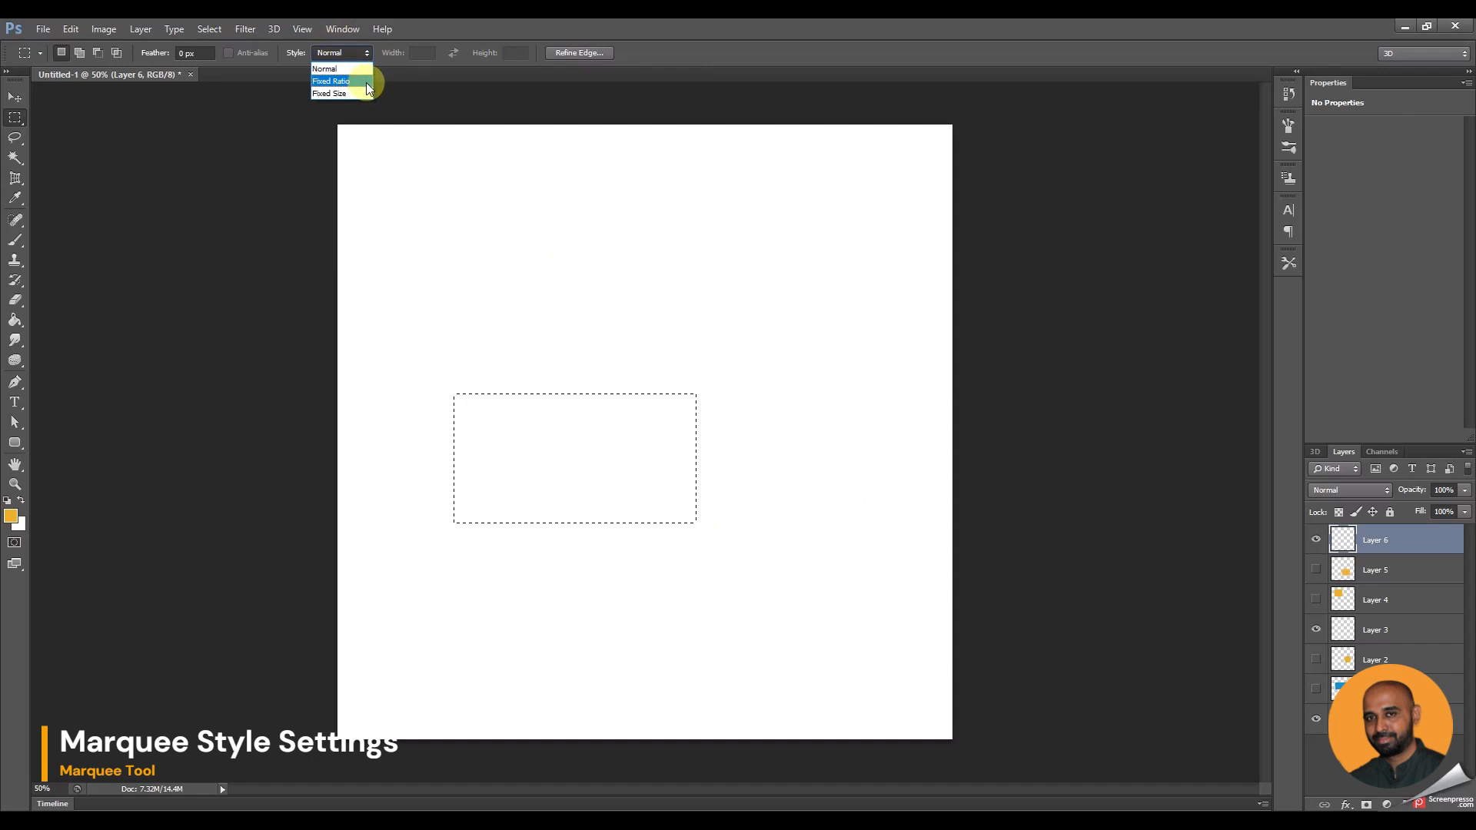
click(366, 81)
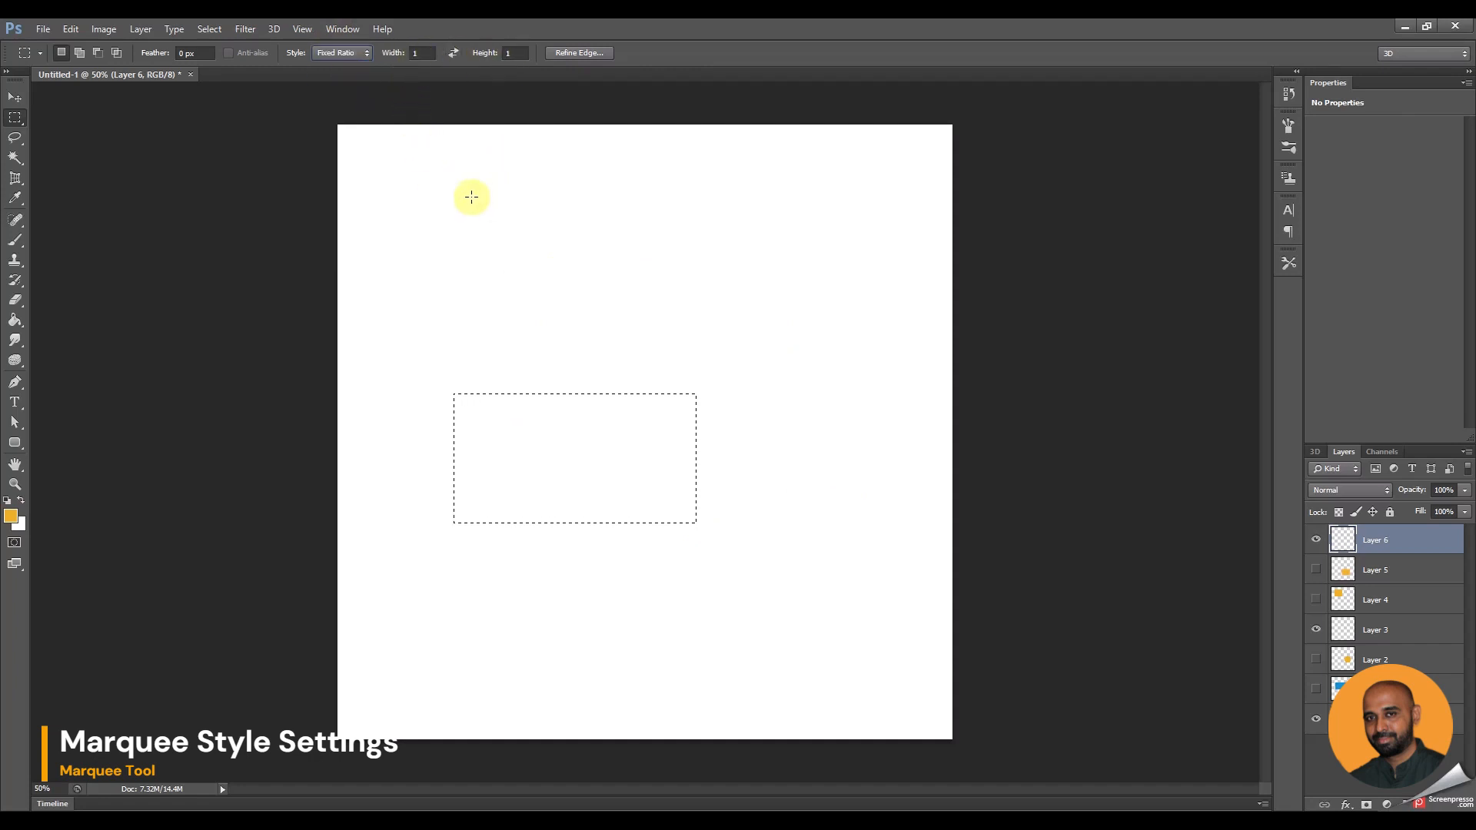
drag(471, 197, 735, 465)
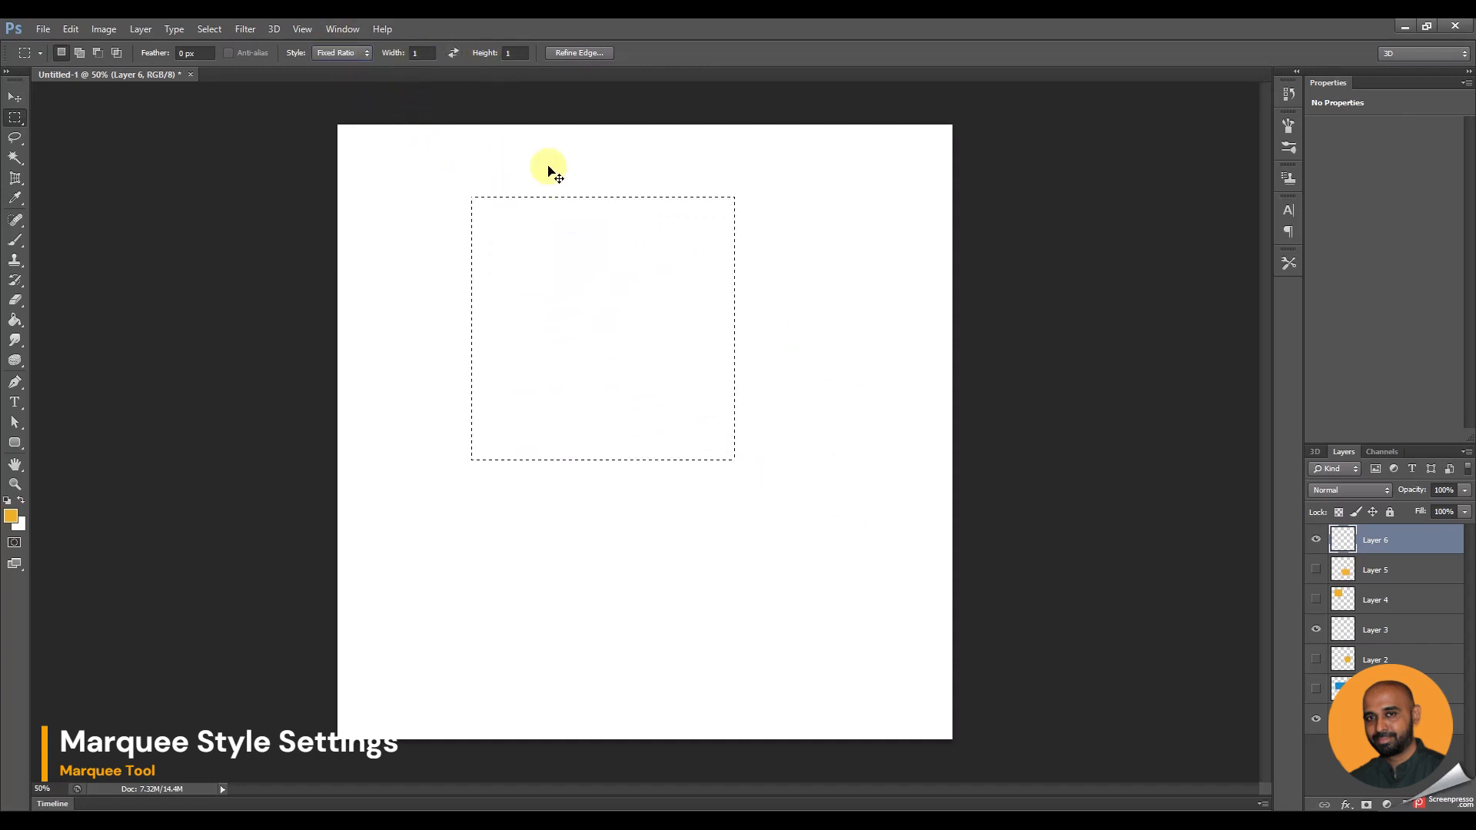
click(549, 171)
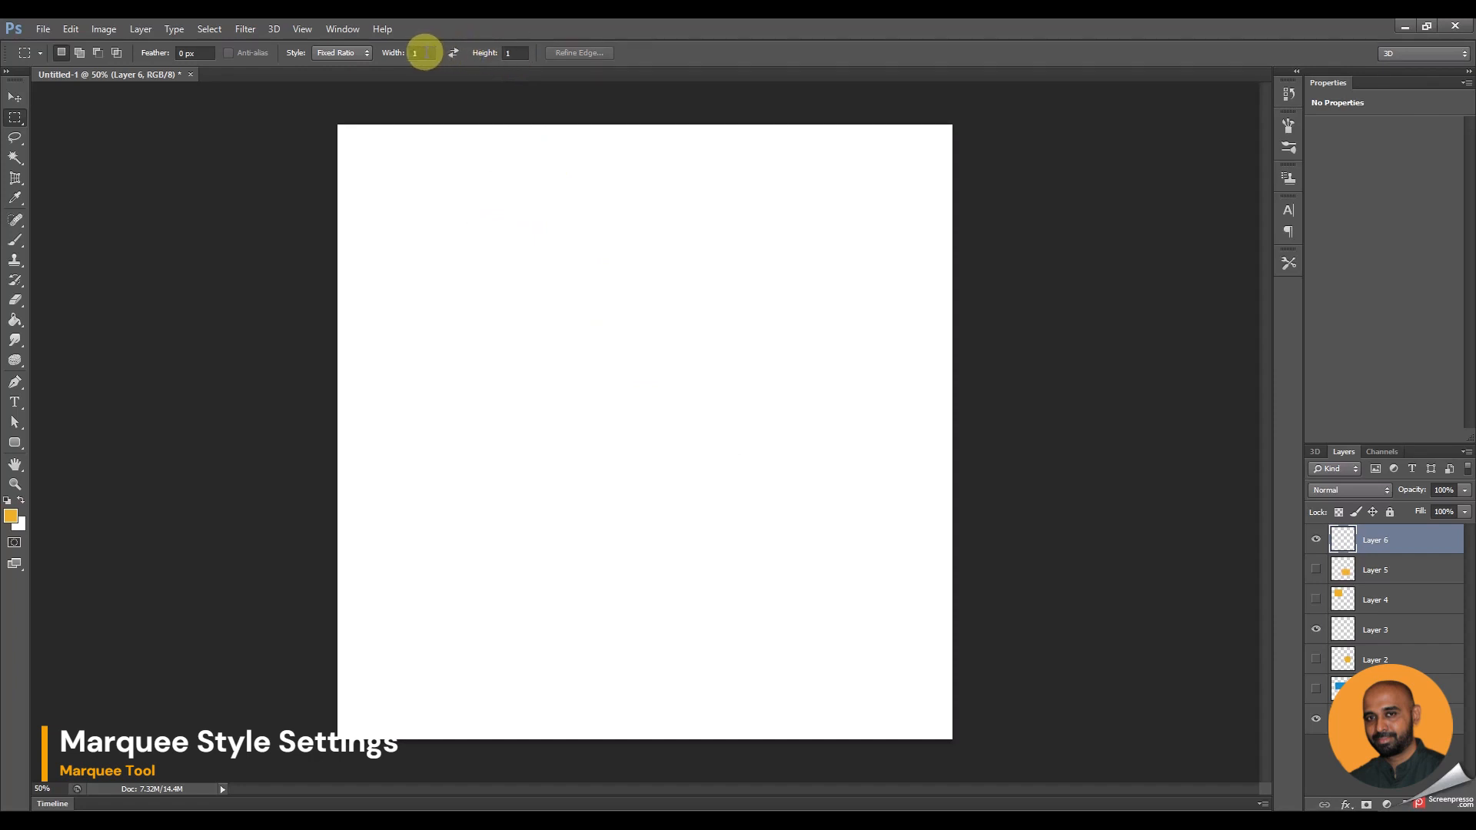
- Set the fixed-ratio Width to 5, draw wide 5:1 selections across the canvas, and deselect
click(425, 52)
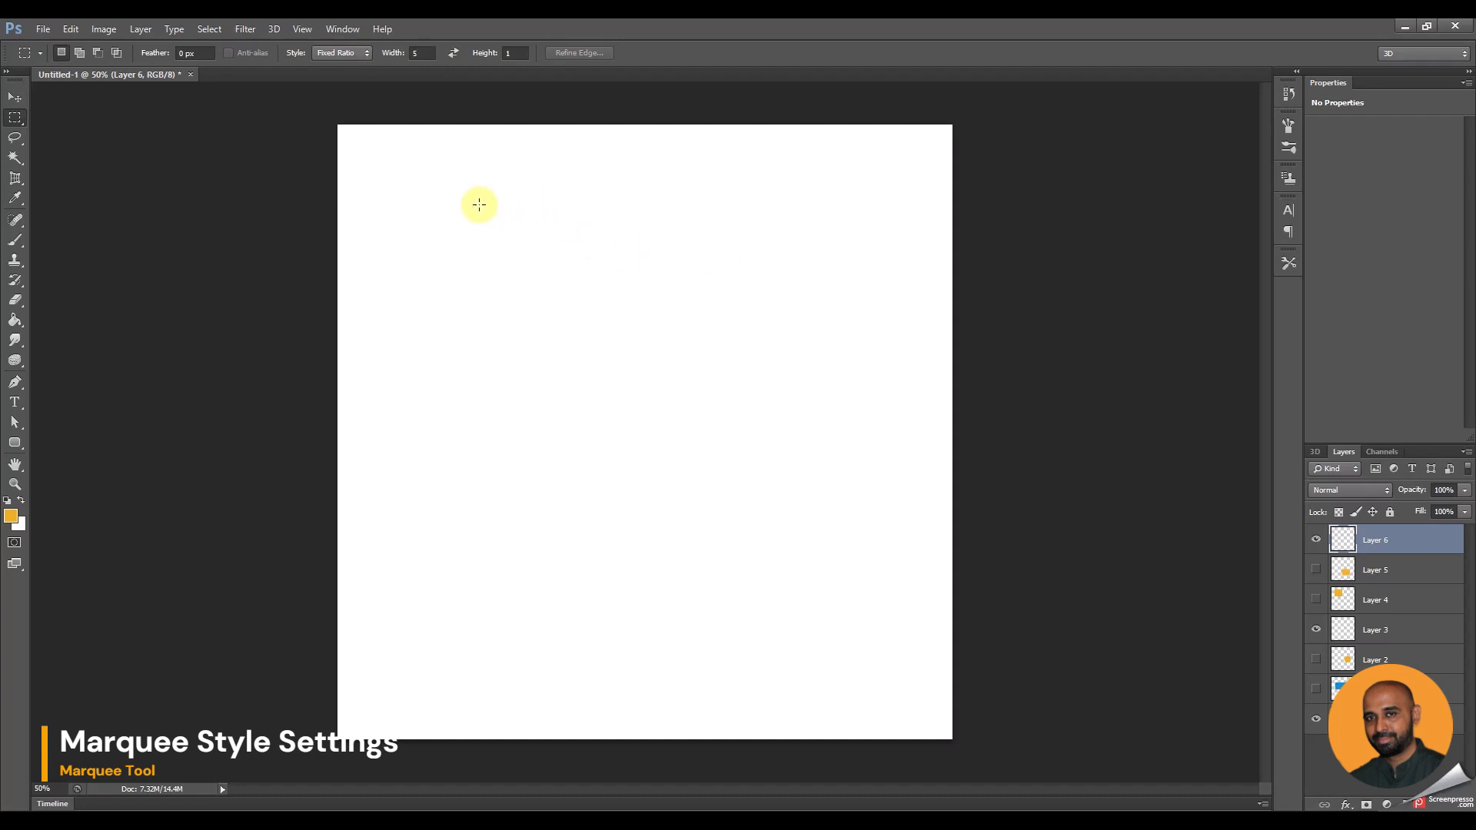
drag(388, 232, 824, 466)
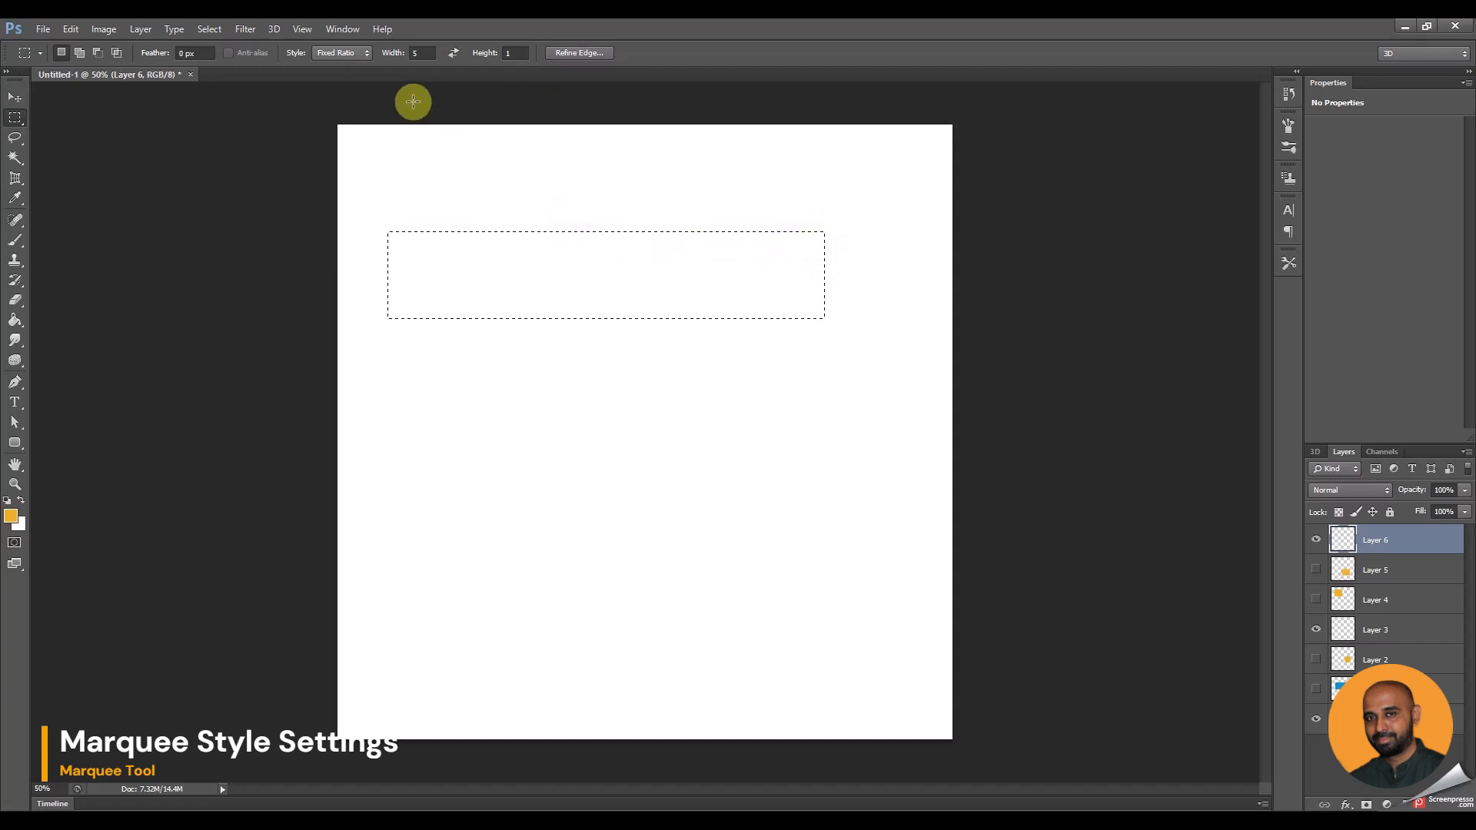
click(432, 322)
drag(427, 359, 856, 592)
click(718, 390)
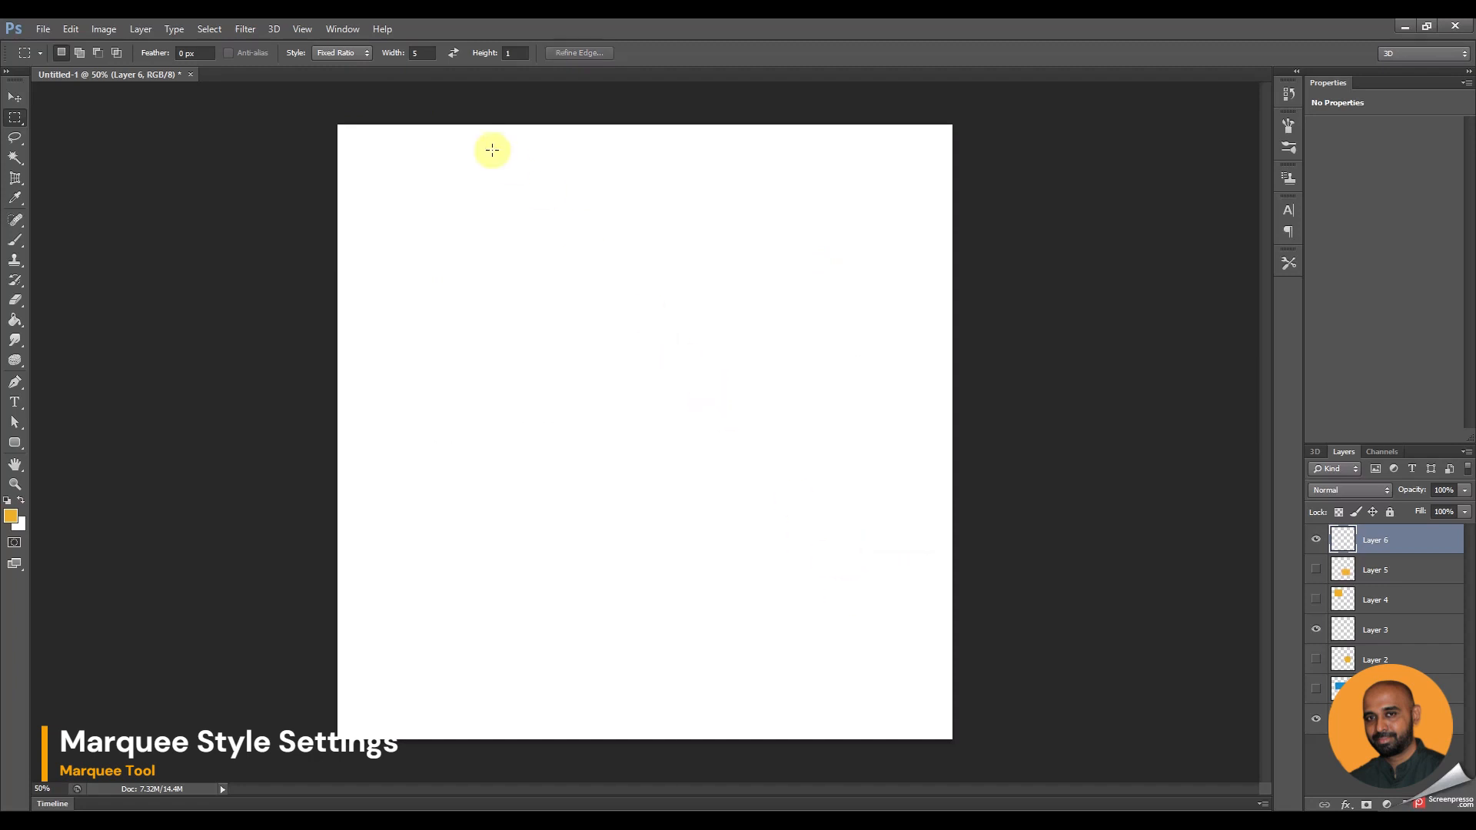
- Set the fixed ratio to Width 2 and Height 8 and draw two tall, narrow selections, ending with one near the canvas centre
click(413, 53)
text(2)
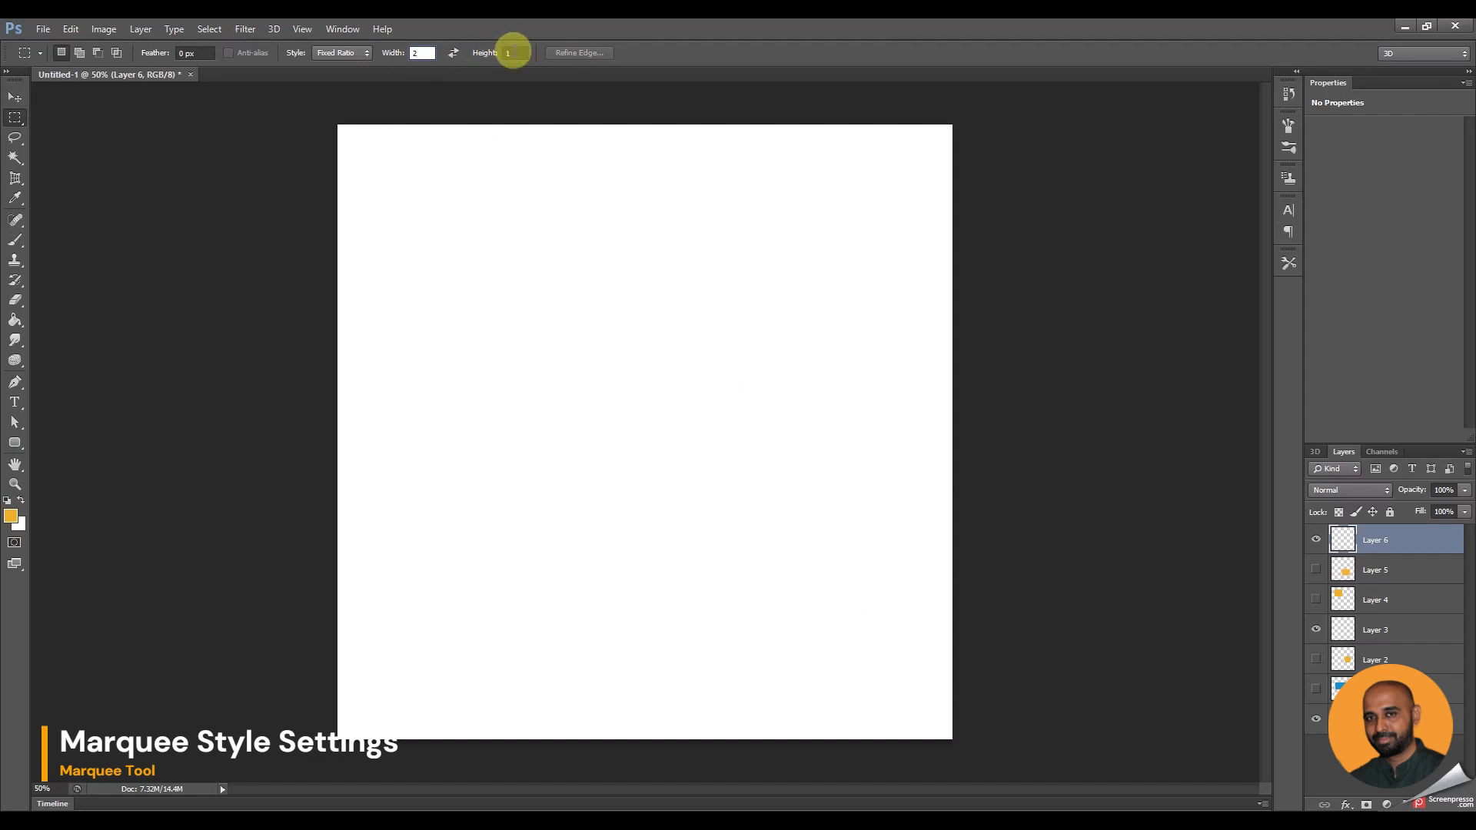
click(507, 54)
text(8)
drag(467, 212, 738, 583)
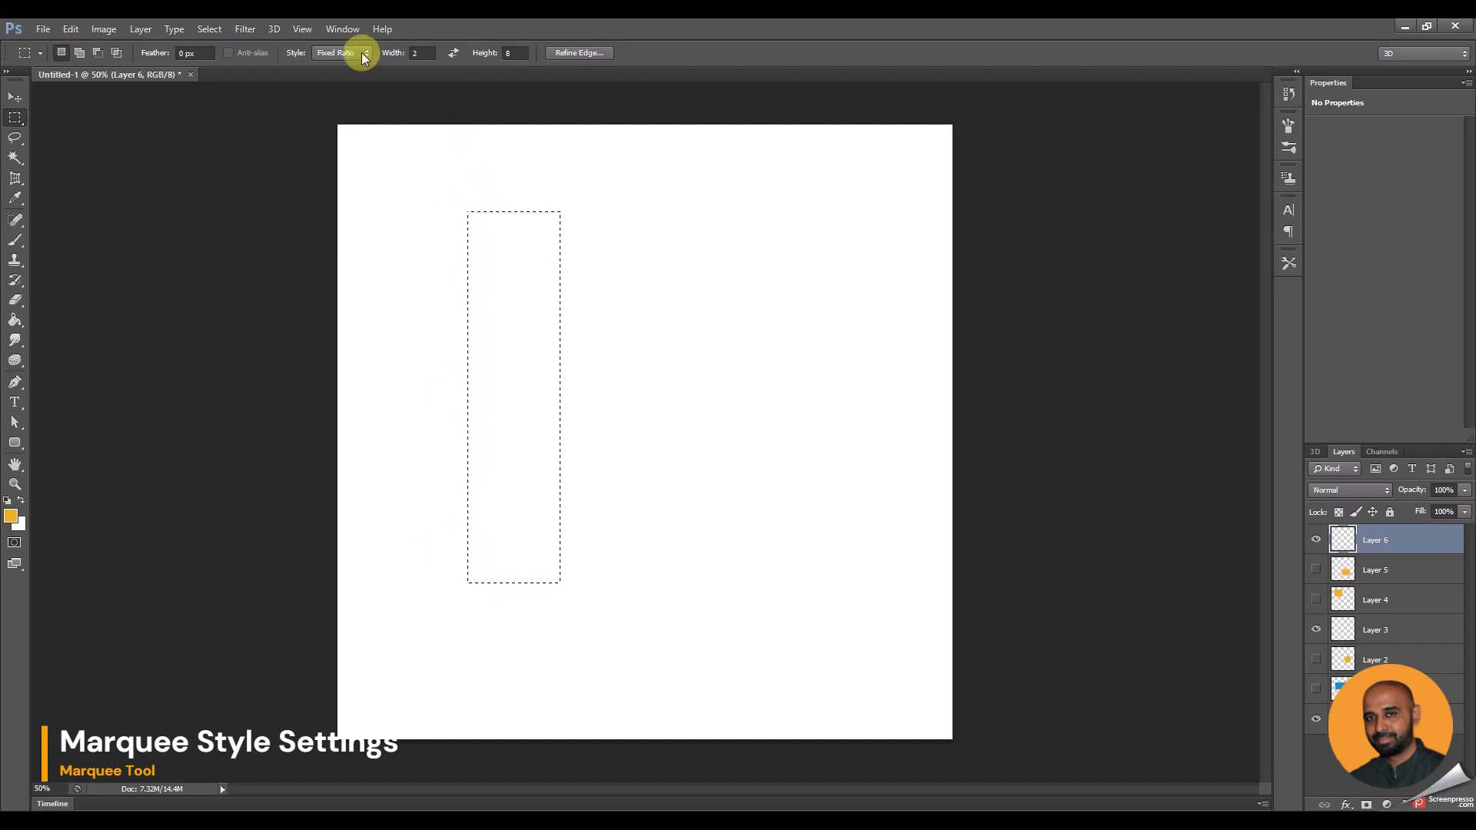
drag(627, 221, 781, 445)
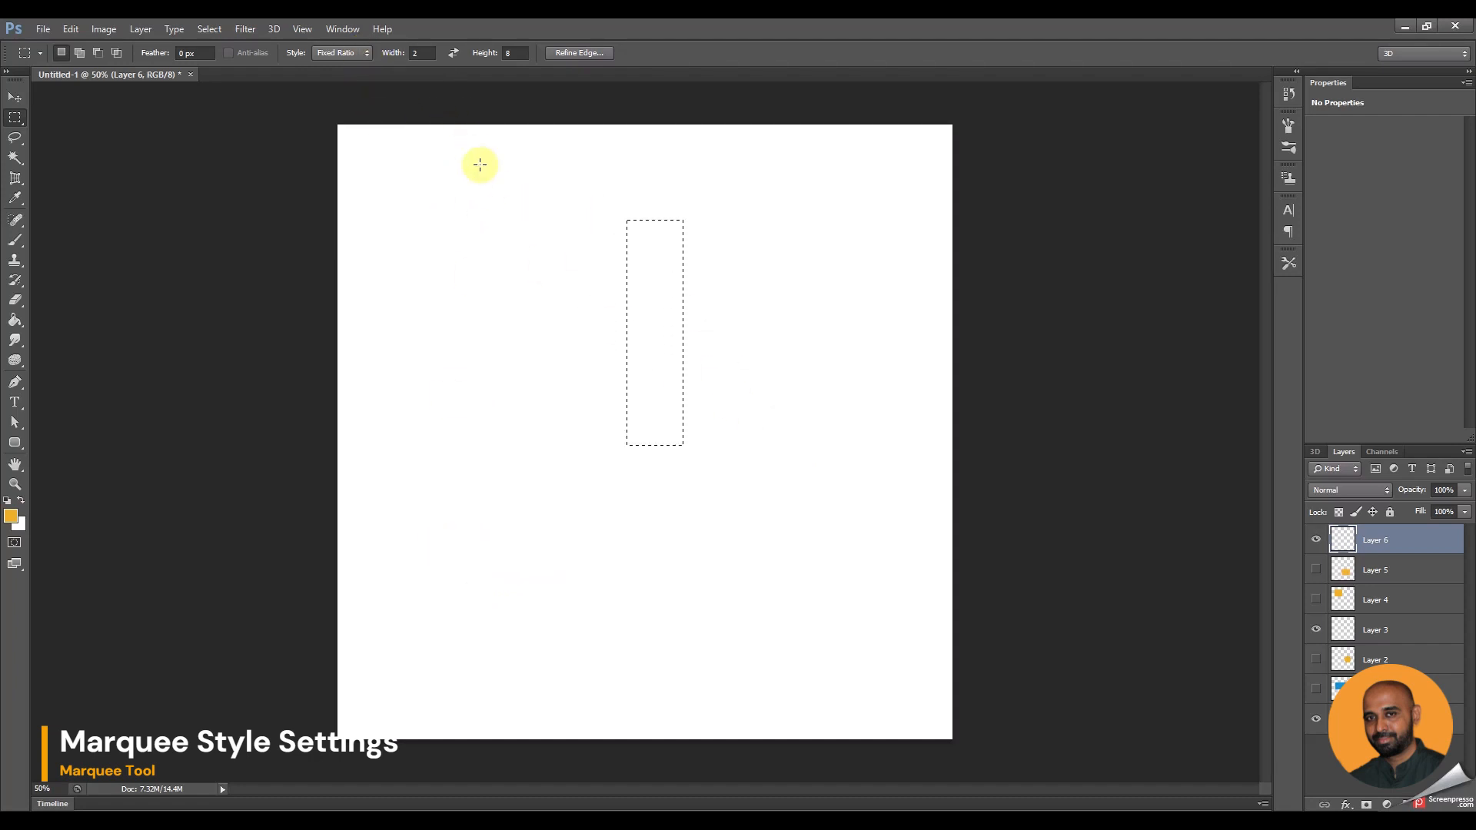
- Set the Style to Fixed Size with Width 500 px and Height 700 px and place a fixed-size selection on the canvas
click(366, 53)
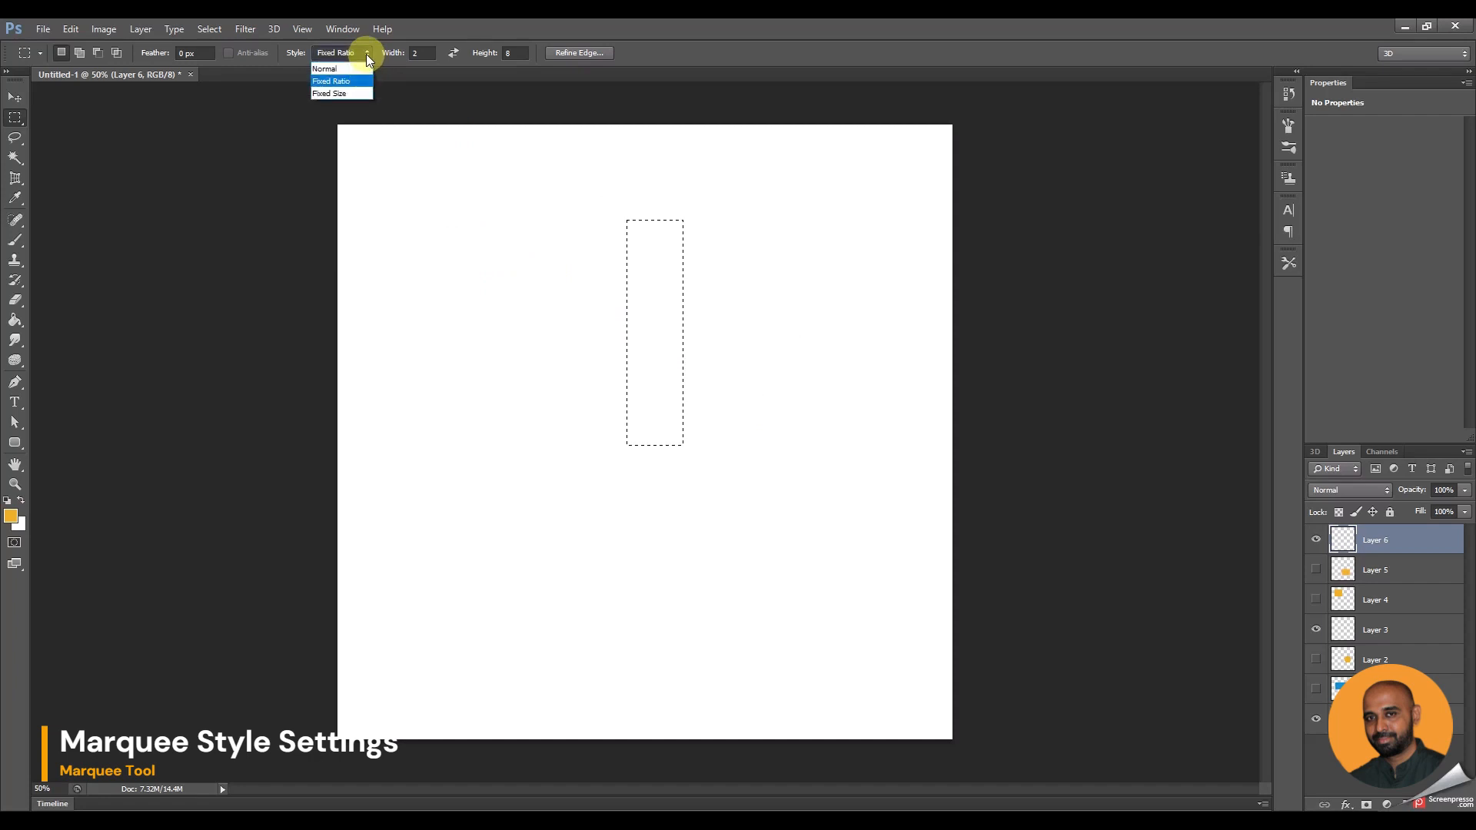
click(349, 93)
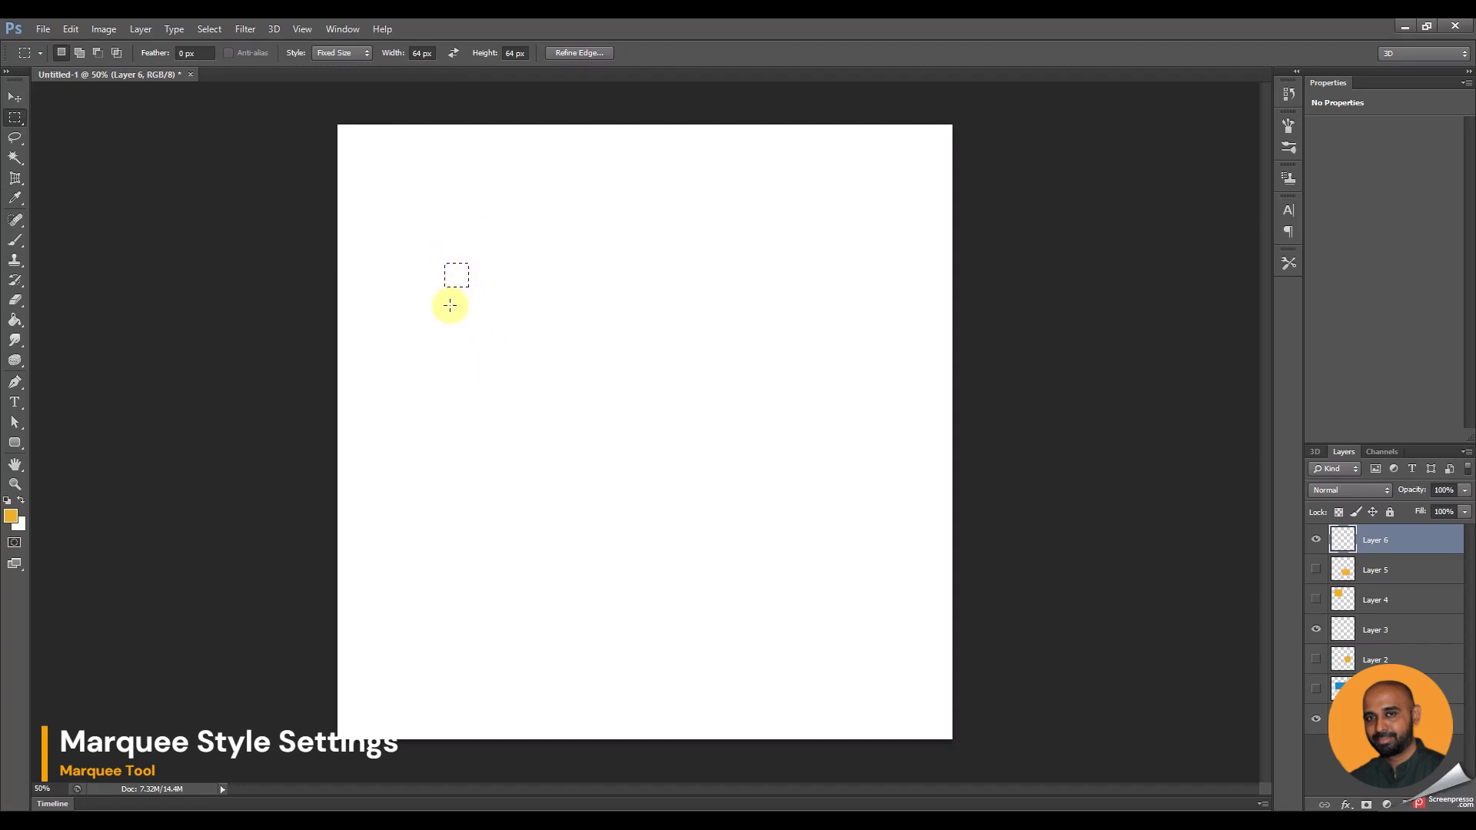
double_click(423, 54)
double_click(515, 53)
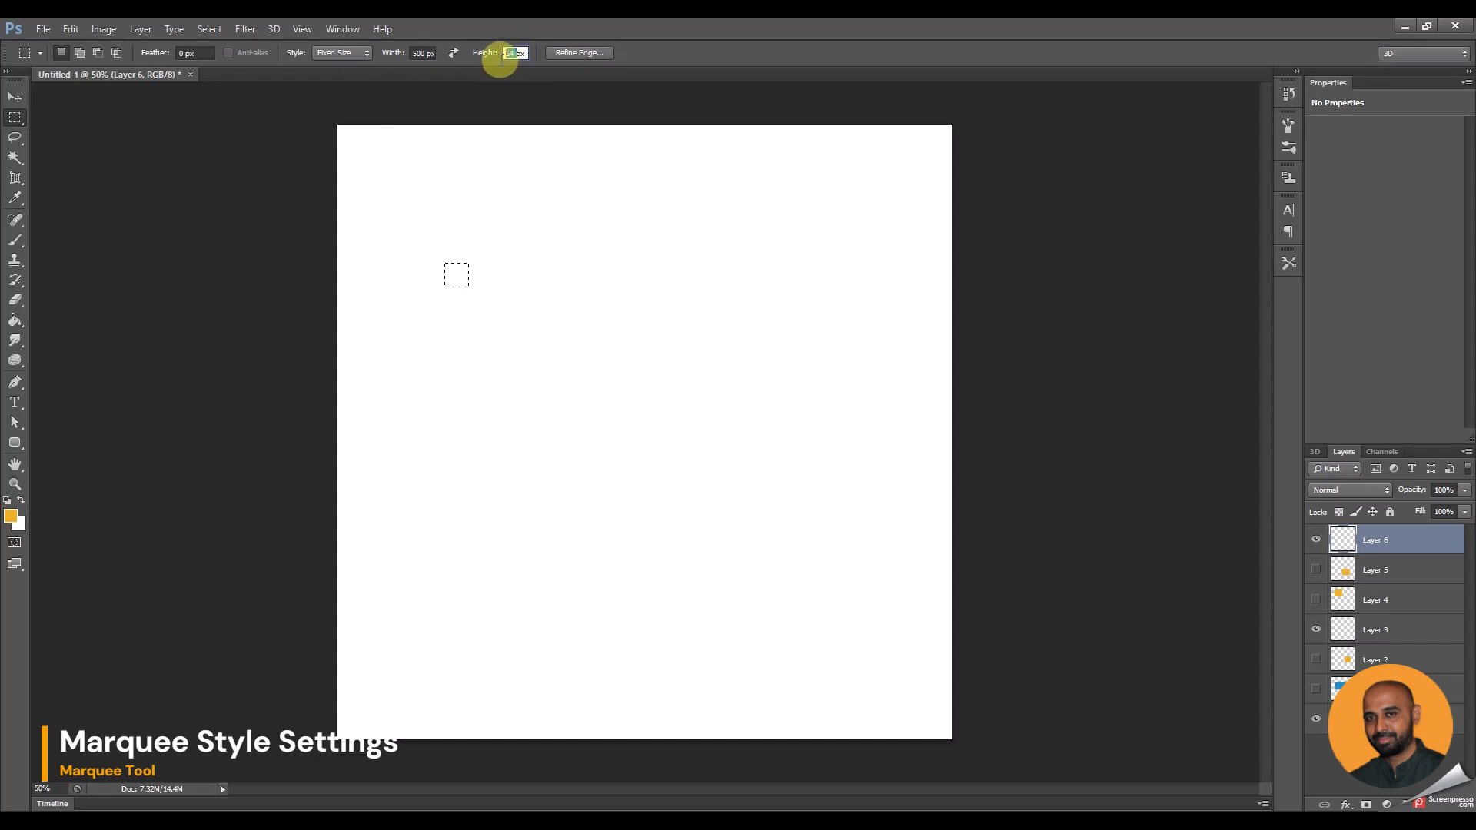
text(700)
key(Return)
click(572, 228)
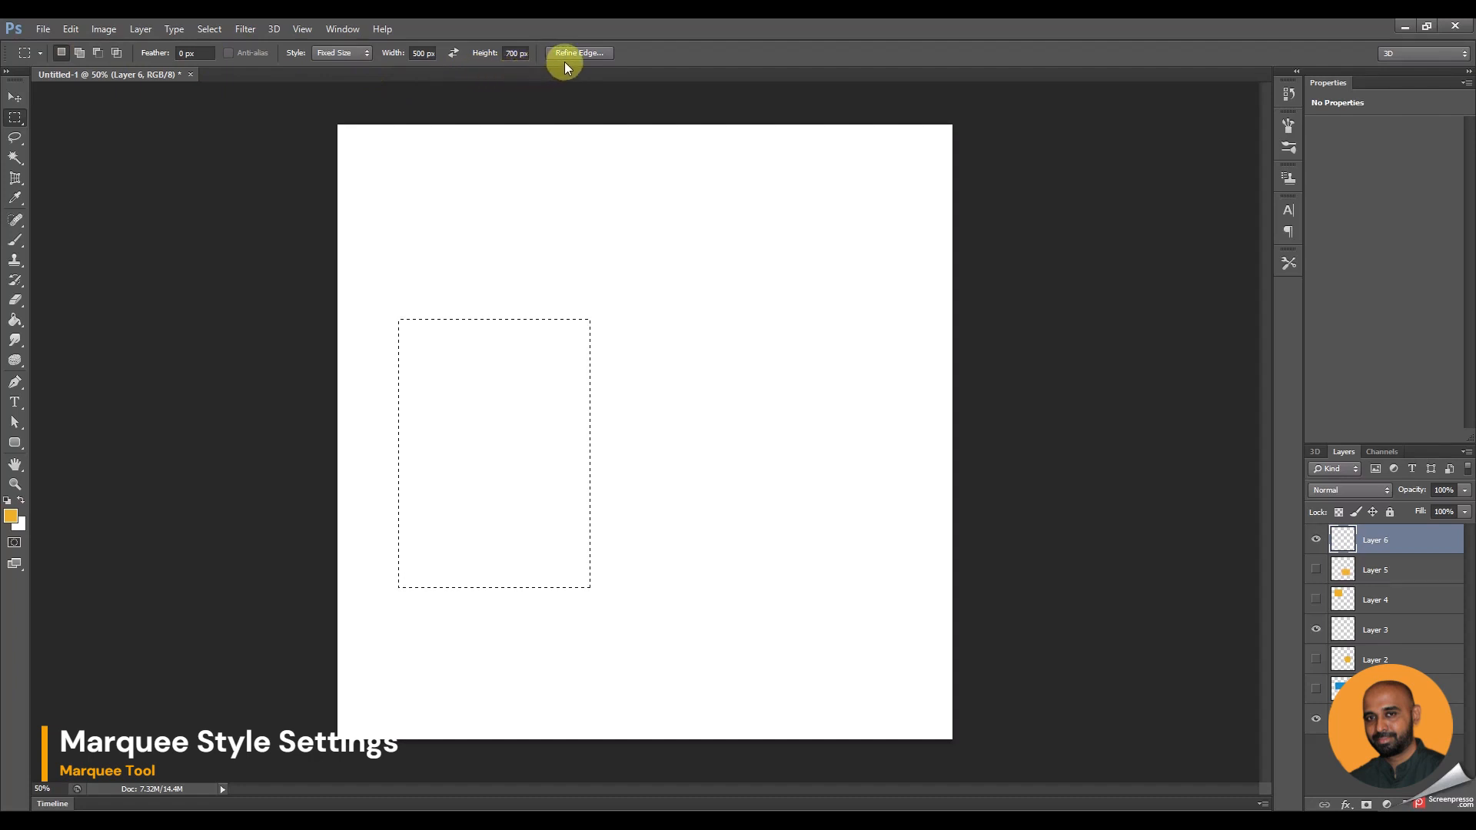
- Switch briefly to the Move tool, return to the Rectangular Marquee tool, and deselect the 500 by 700 px selection
click(17, 102)
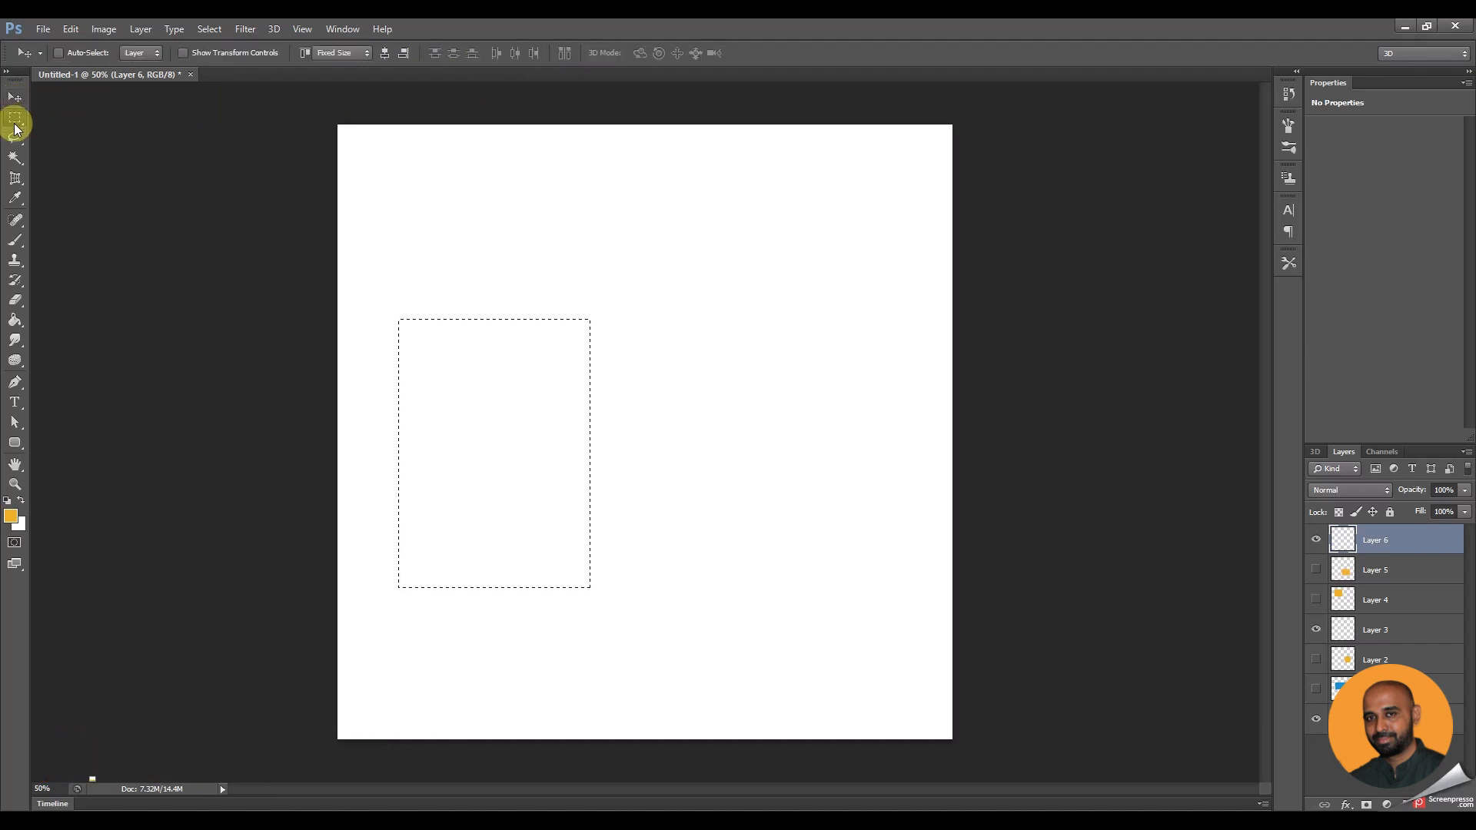
click(15, 117)
right_click(473, 395)
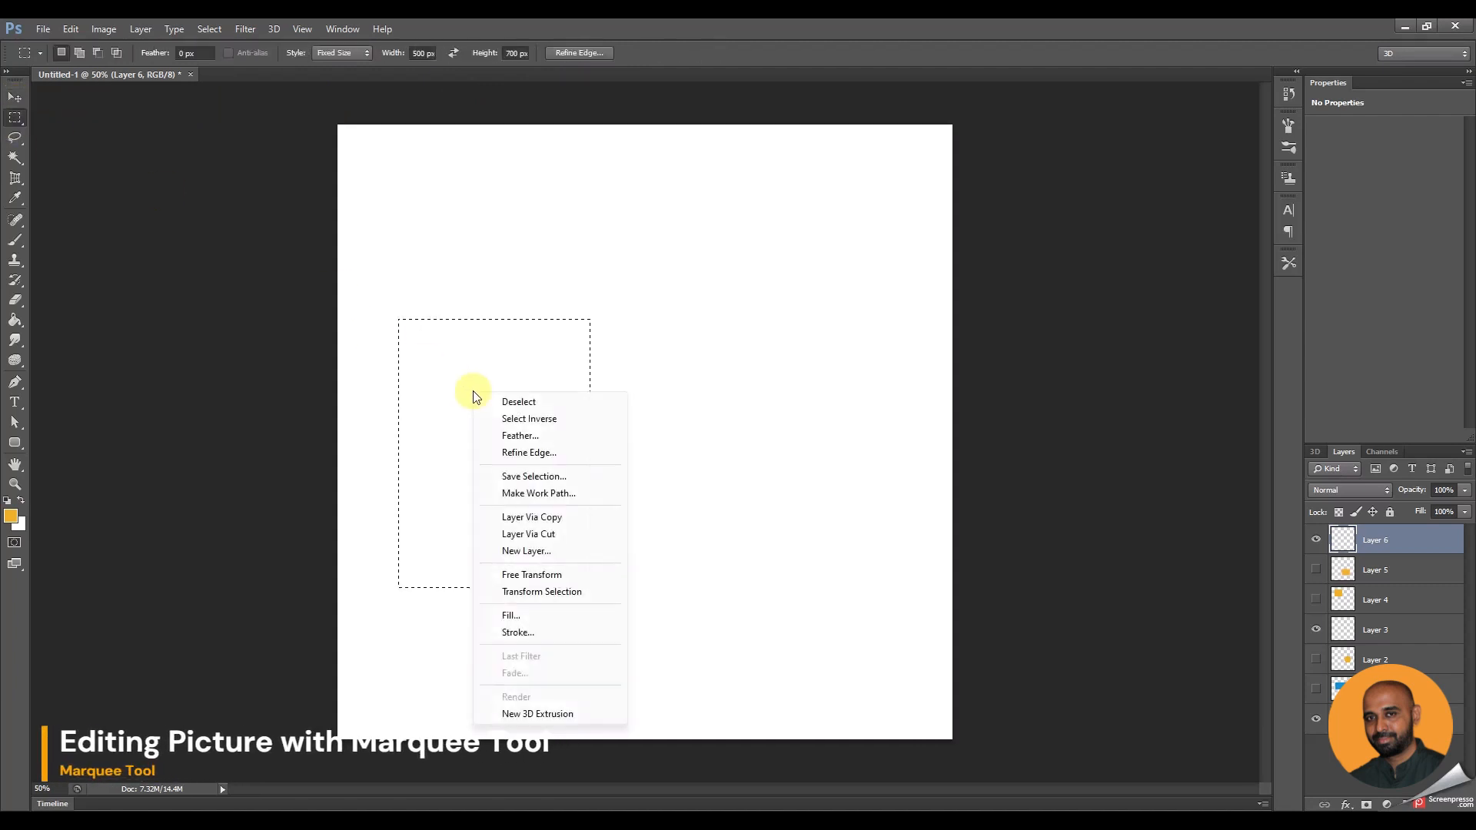
click(513, 401)
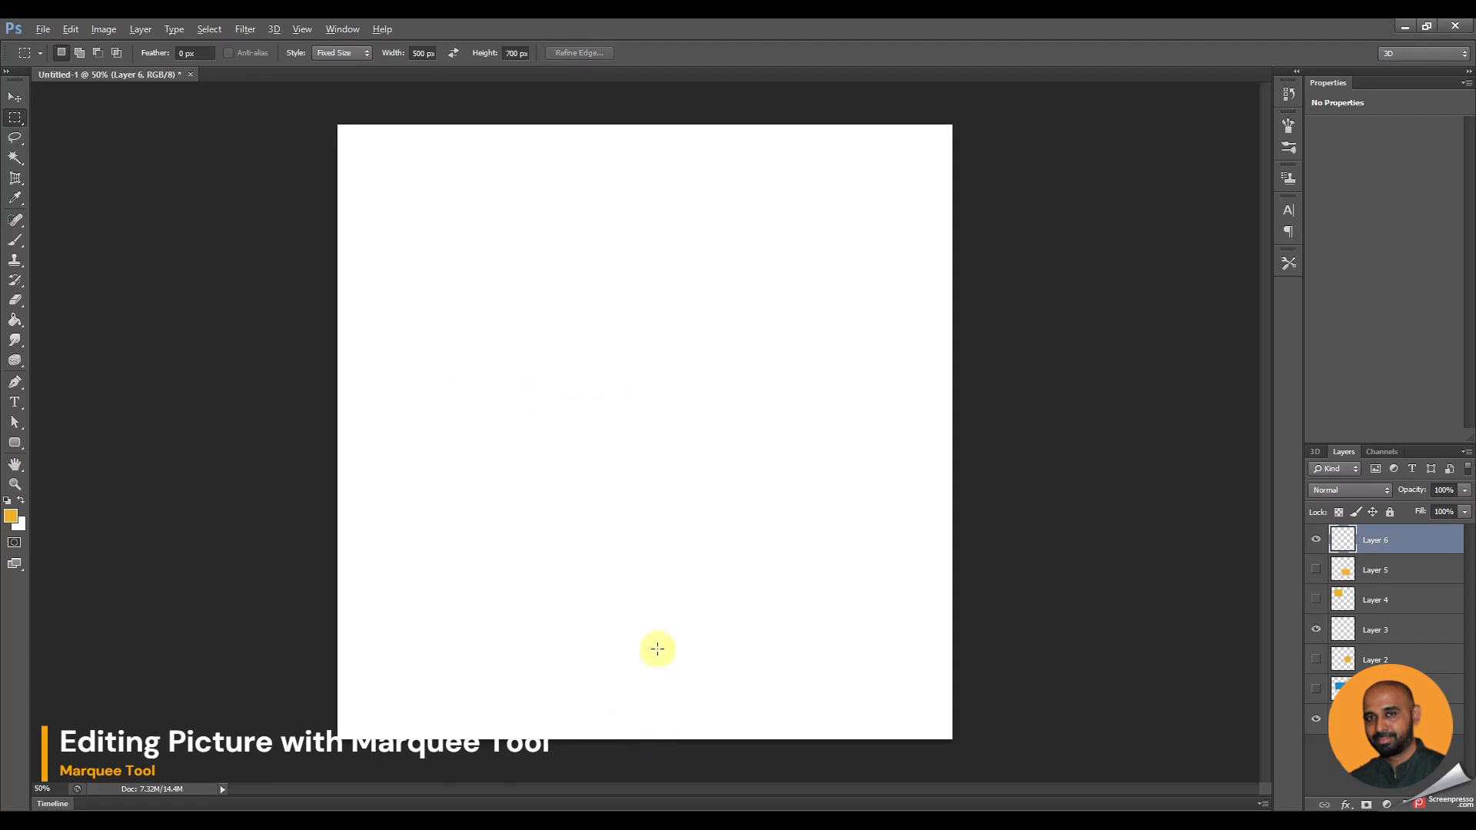
- Switch to the browser, copy the Freepik team photo of six people, and return to Photoshop
key(alt+Tab)
key(alt+Tab)
key(alt+shift+Tab)
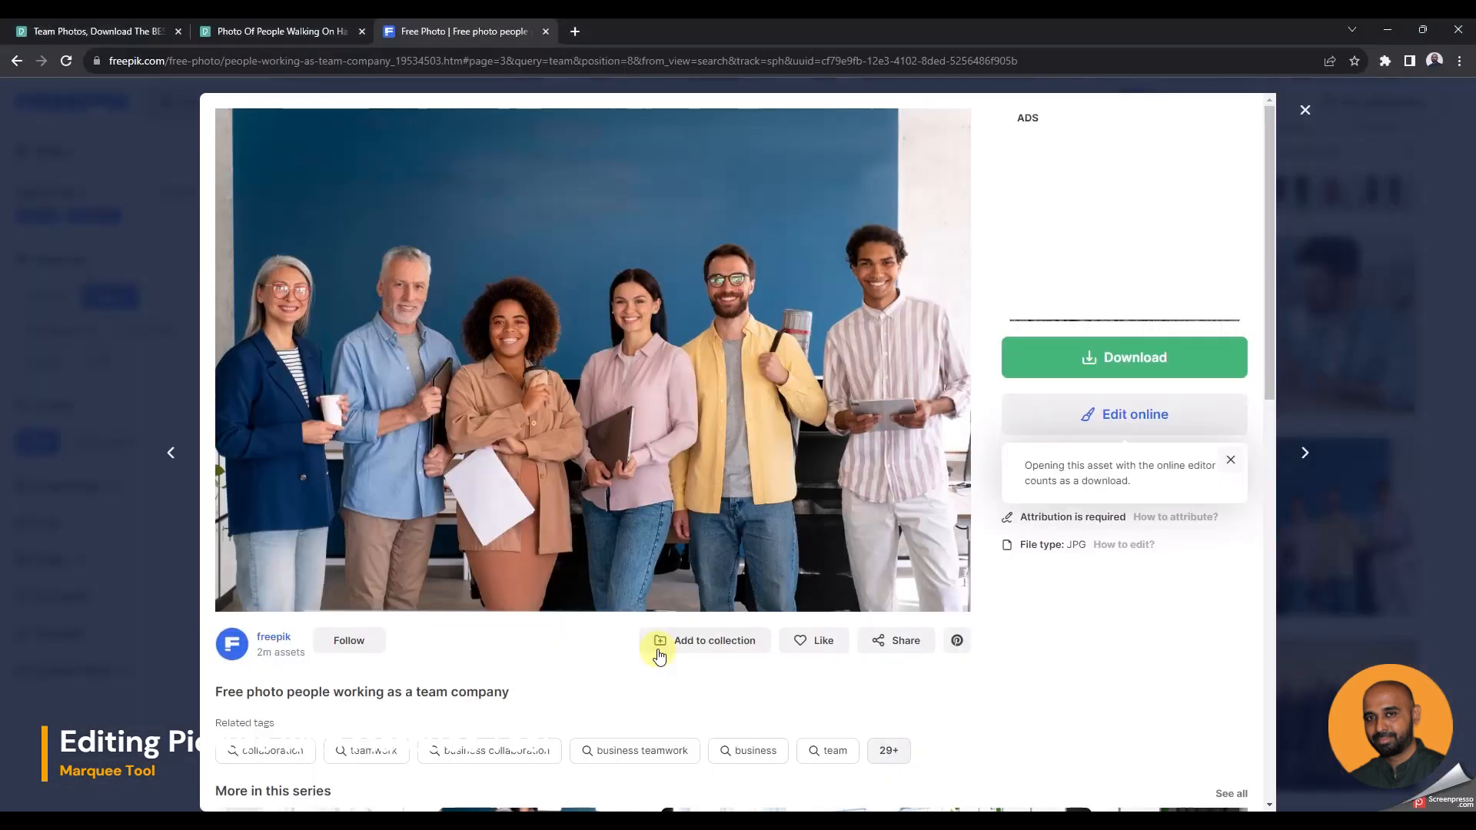
right_click(652, 360)
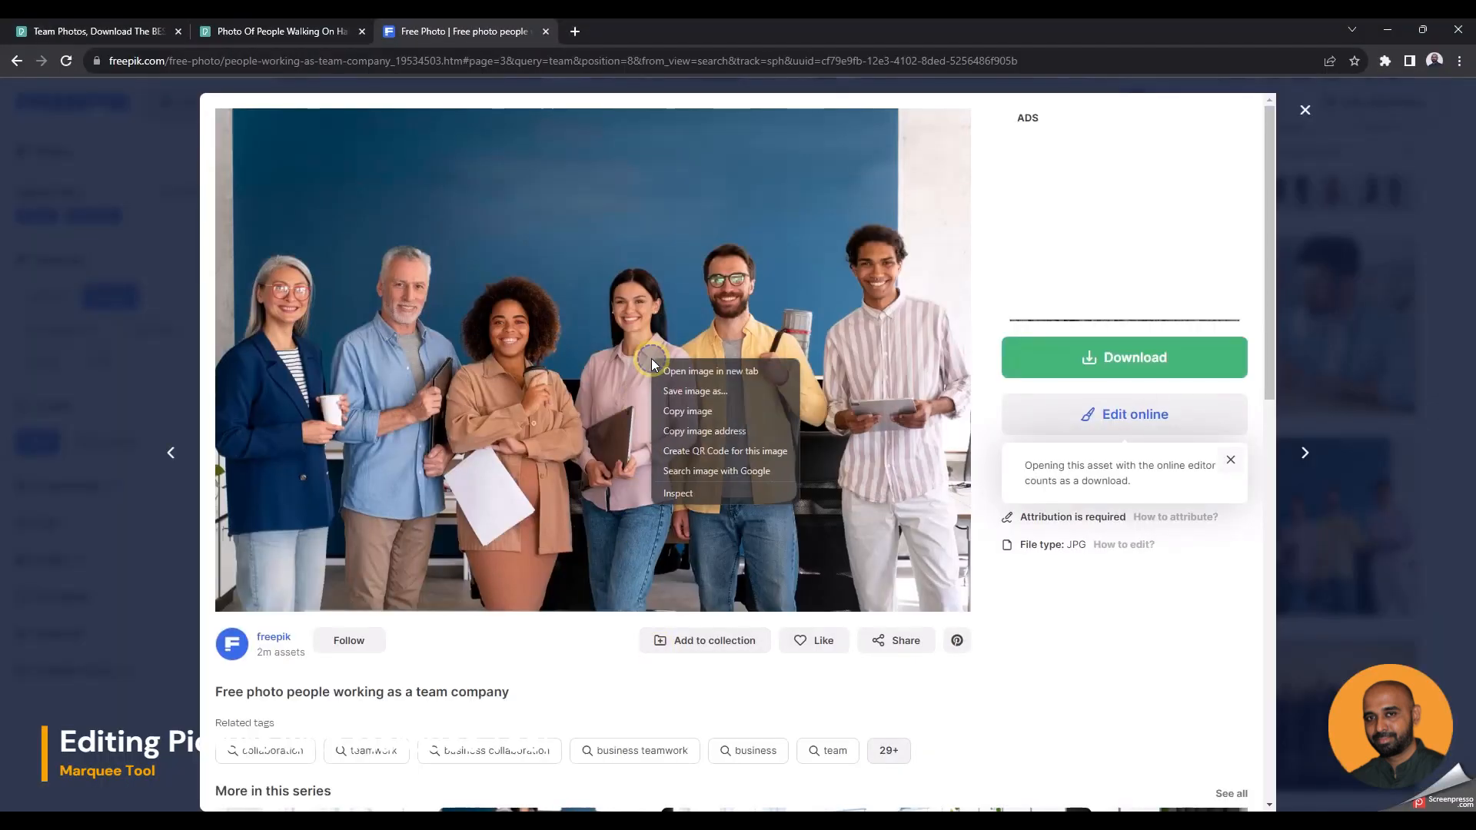
click(672, 411)
key(alt+Tab)
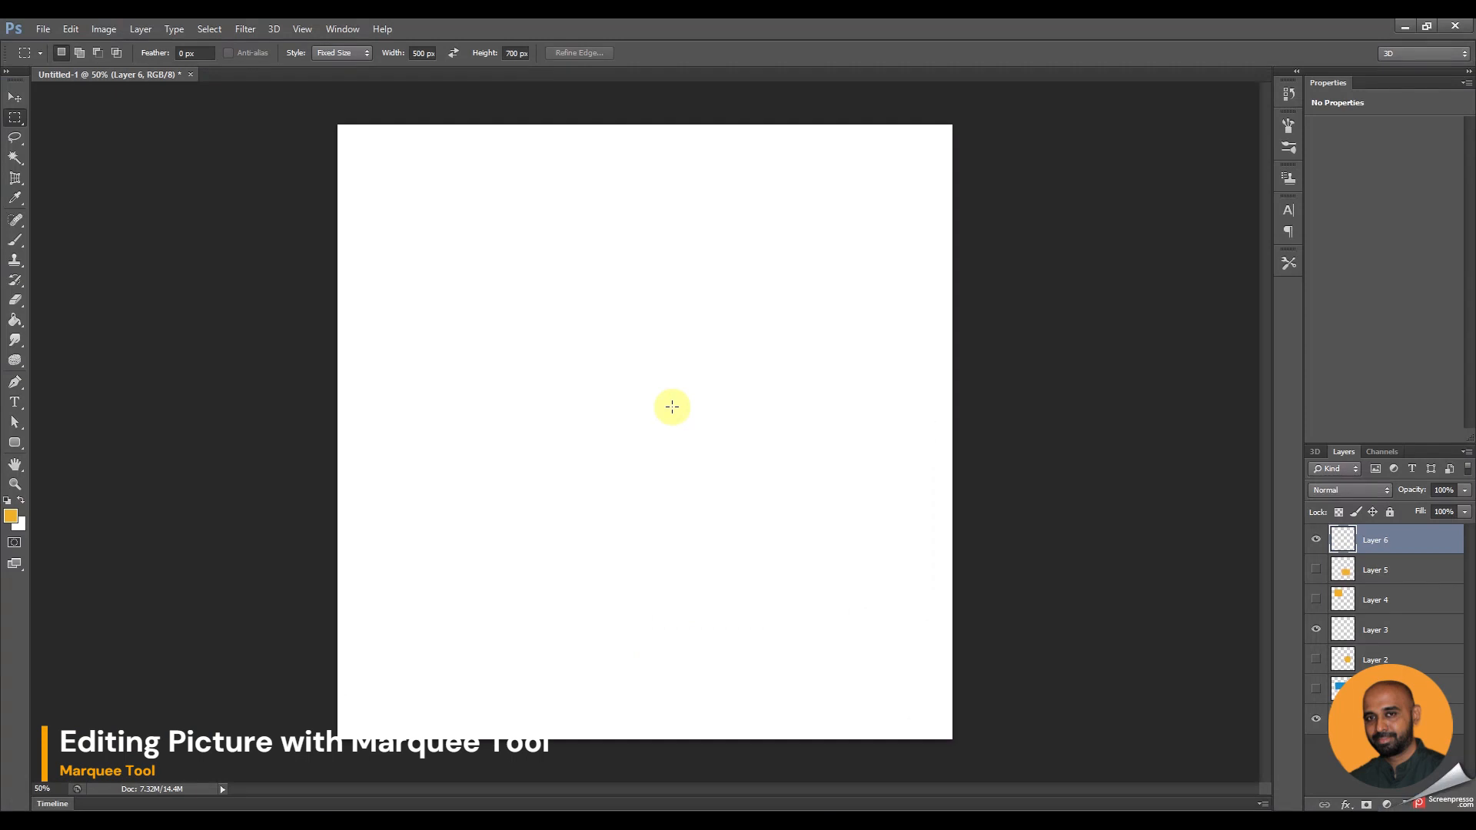
- Create a new 1380 by 920 pixel document from the Clipboard preset and paste the copied photo into it
key(ctrl+n)
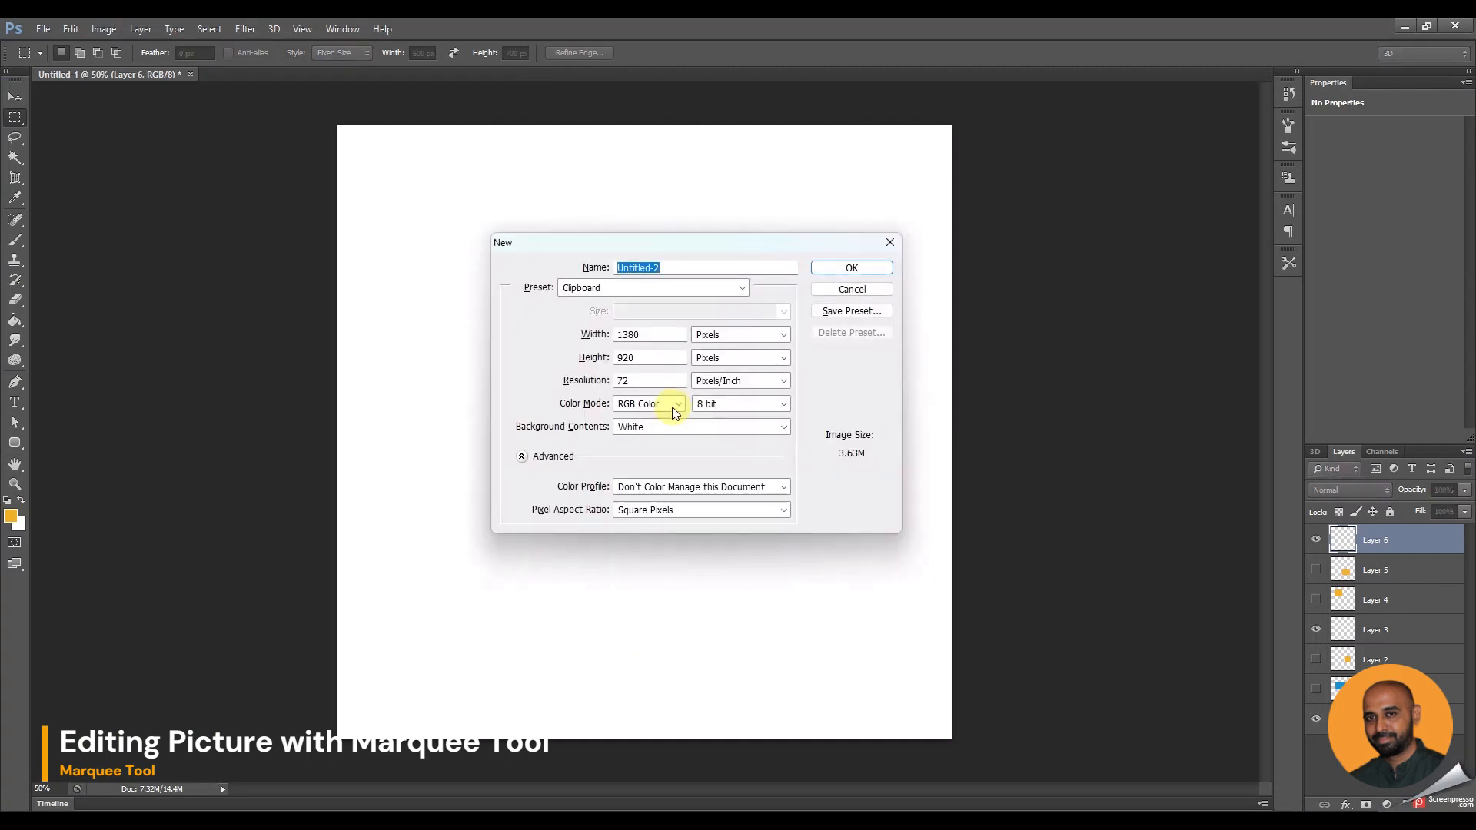
key(Return)
key(ctrl+v)
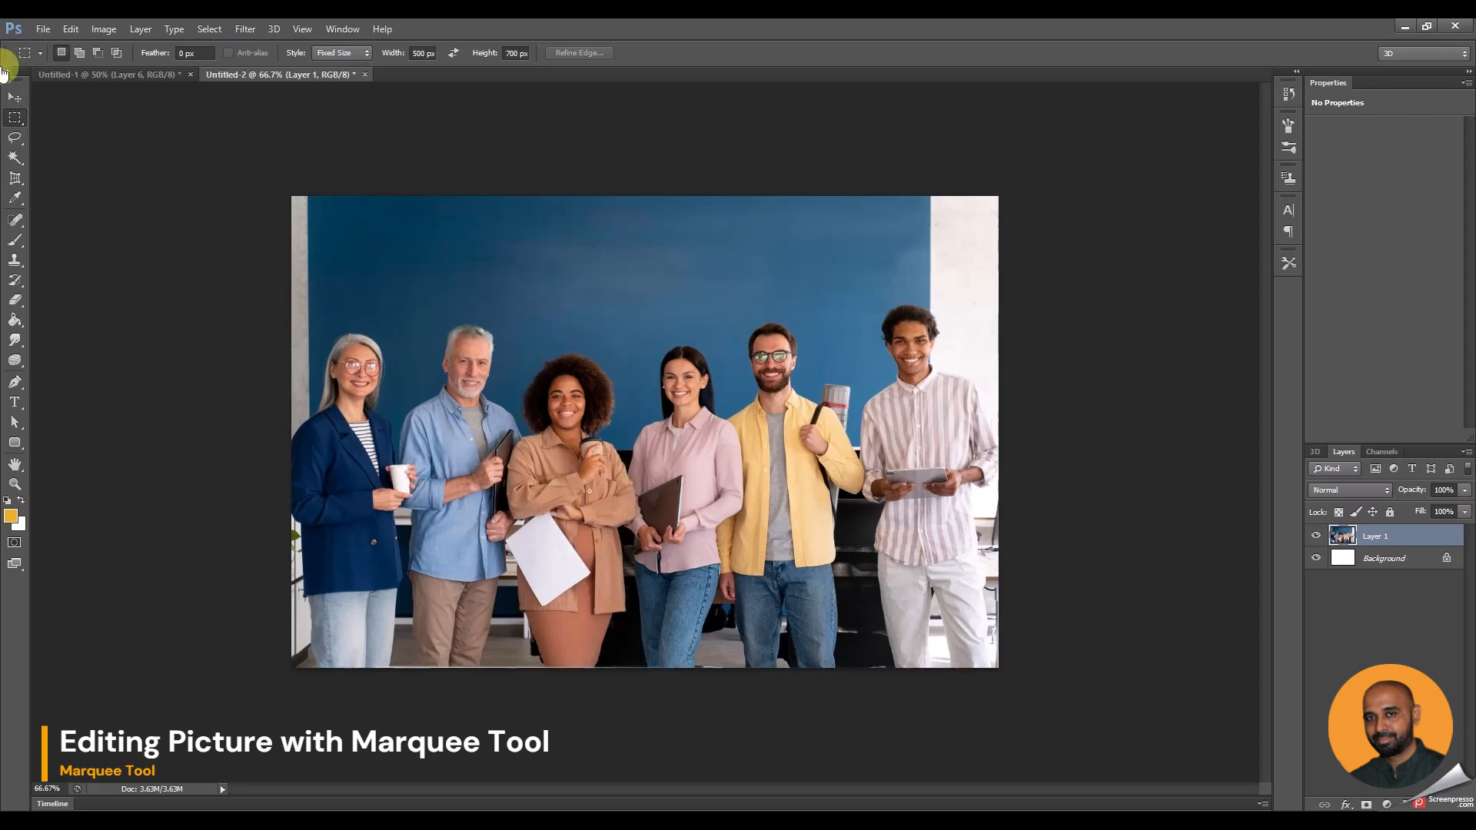
- With the Rectangular Marquee in Normal style, select the curly-haired woman's head and shoulders and copy the area to a new layer
right_click(20, 127)
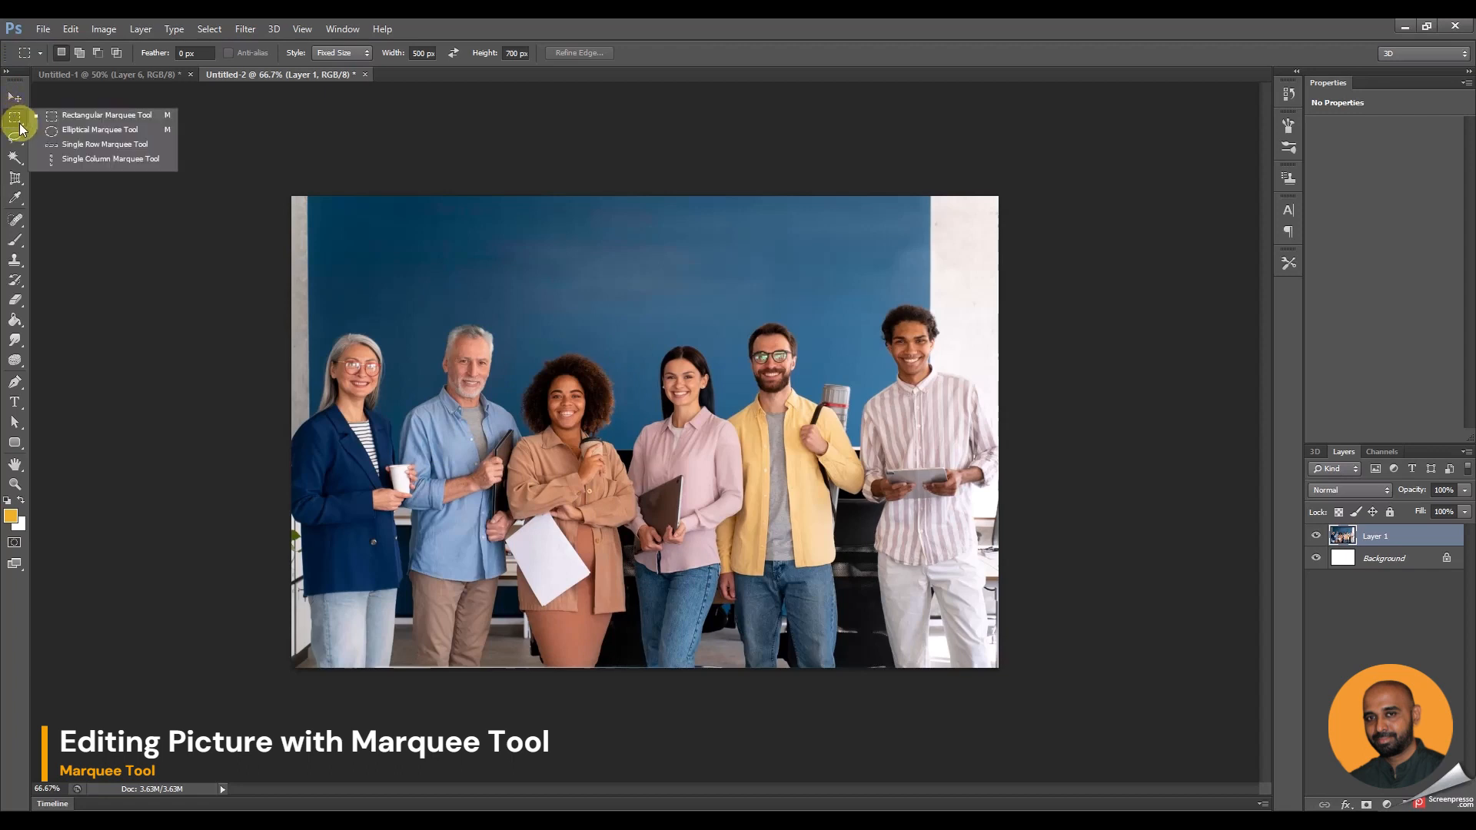
click(89, 117)
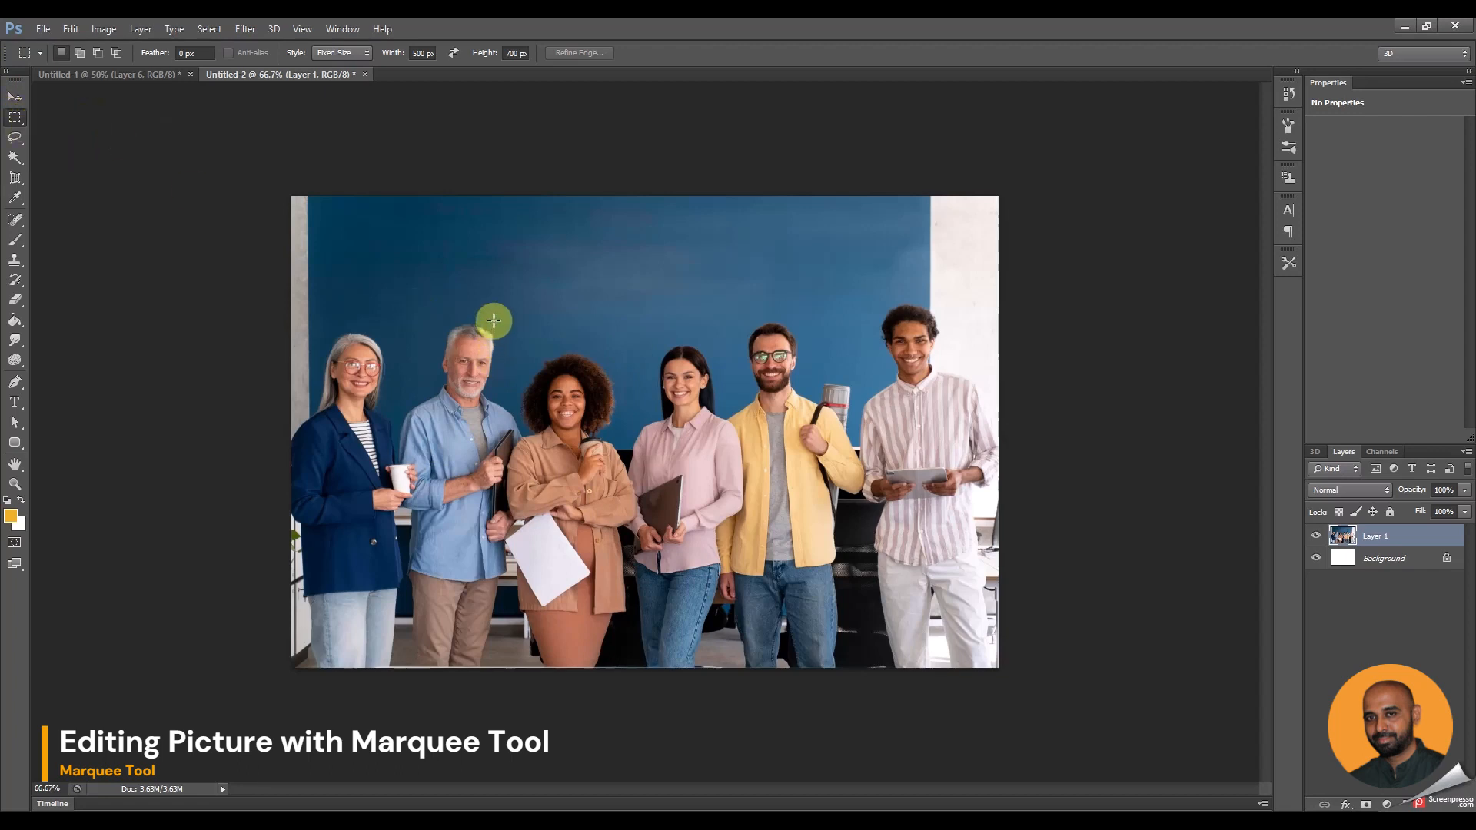
click(347, 67)
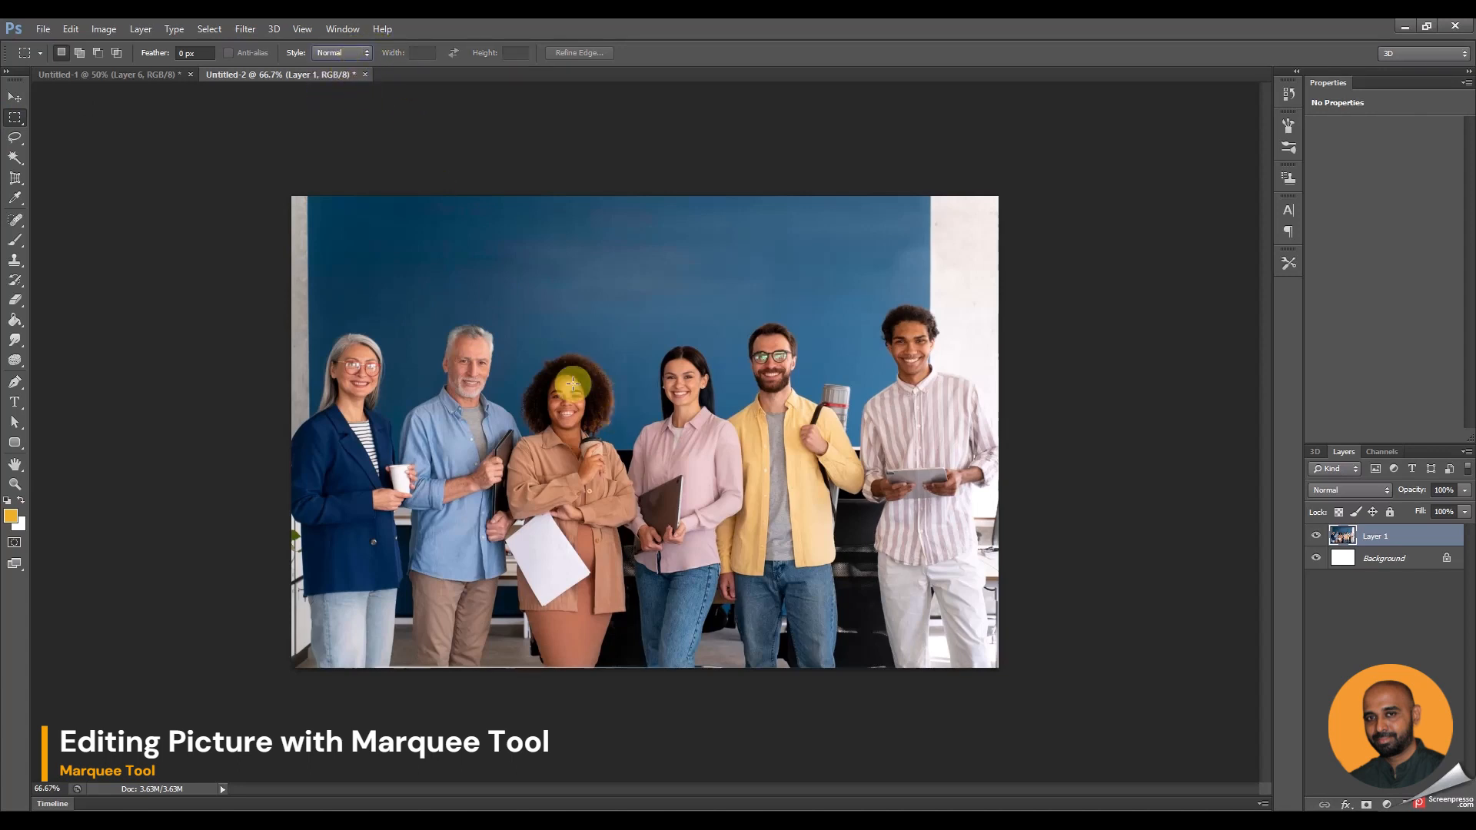
drag(499, 323, 628, 478)
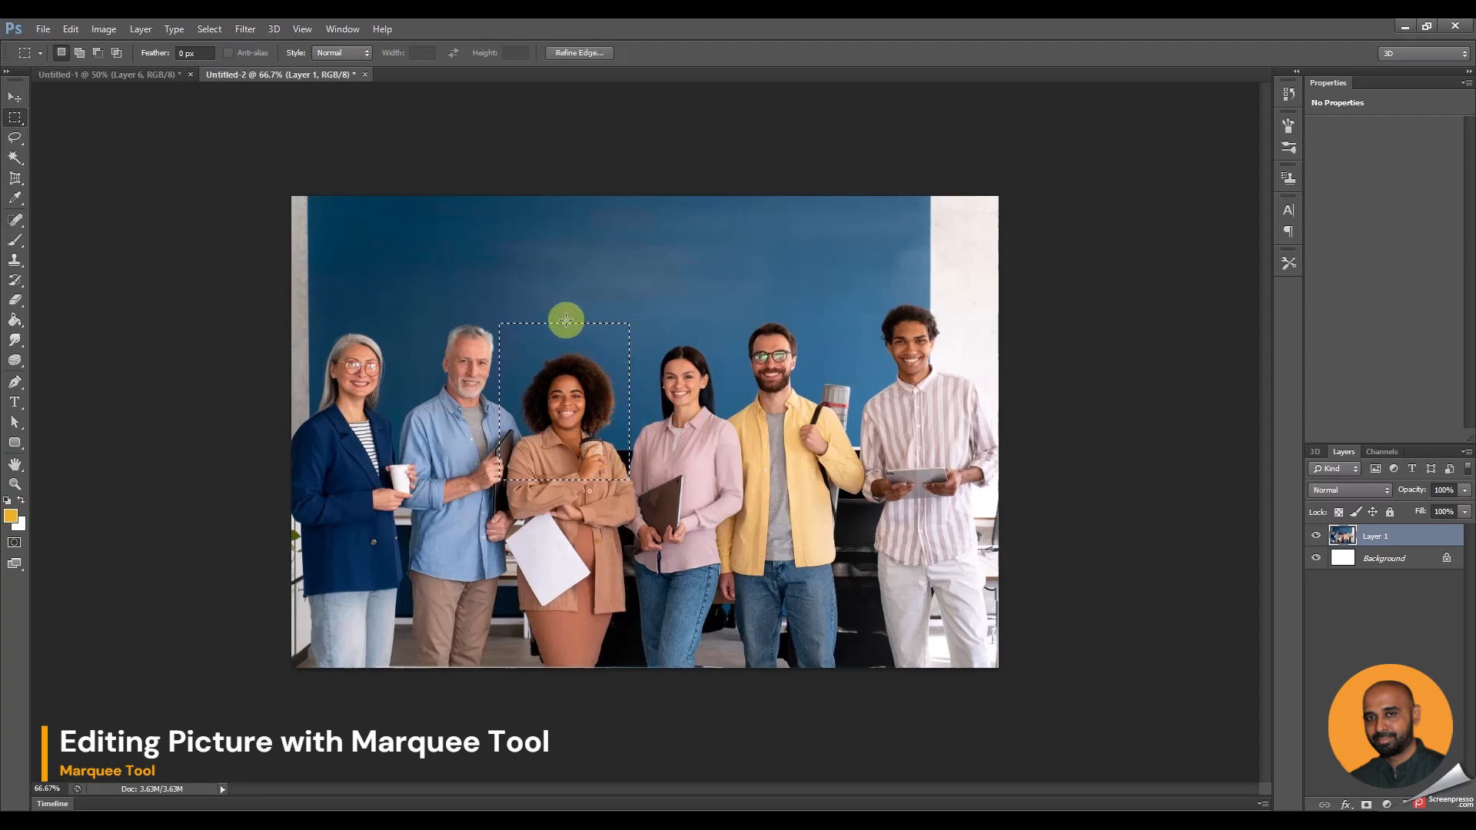
right_click(617, 354)
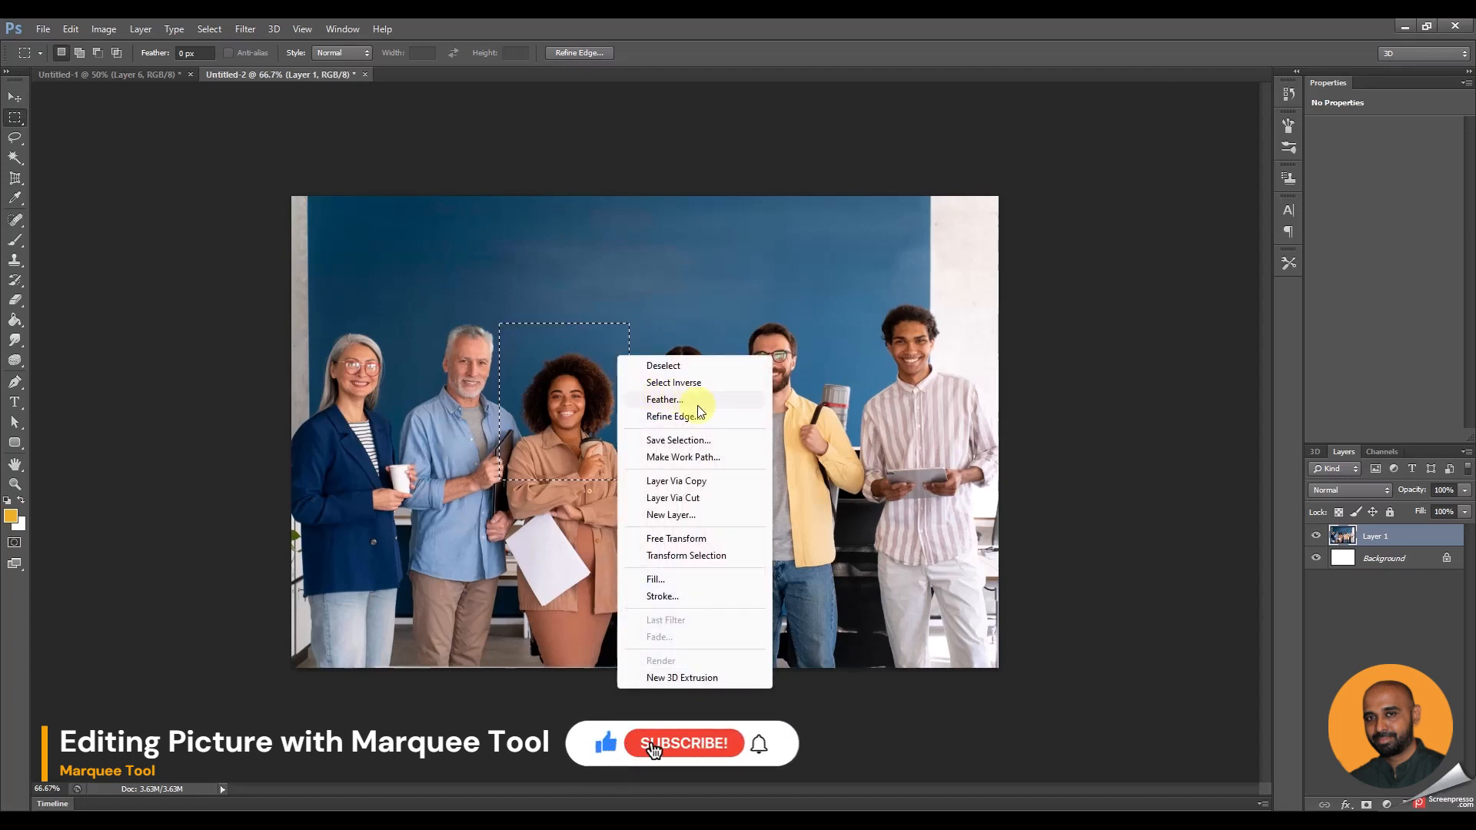
click(716, 483)
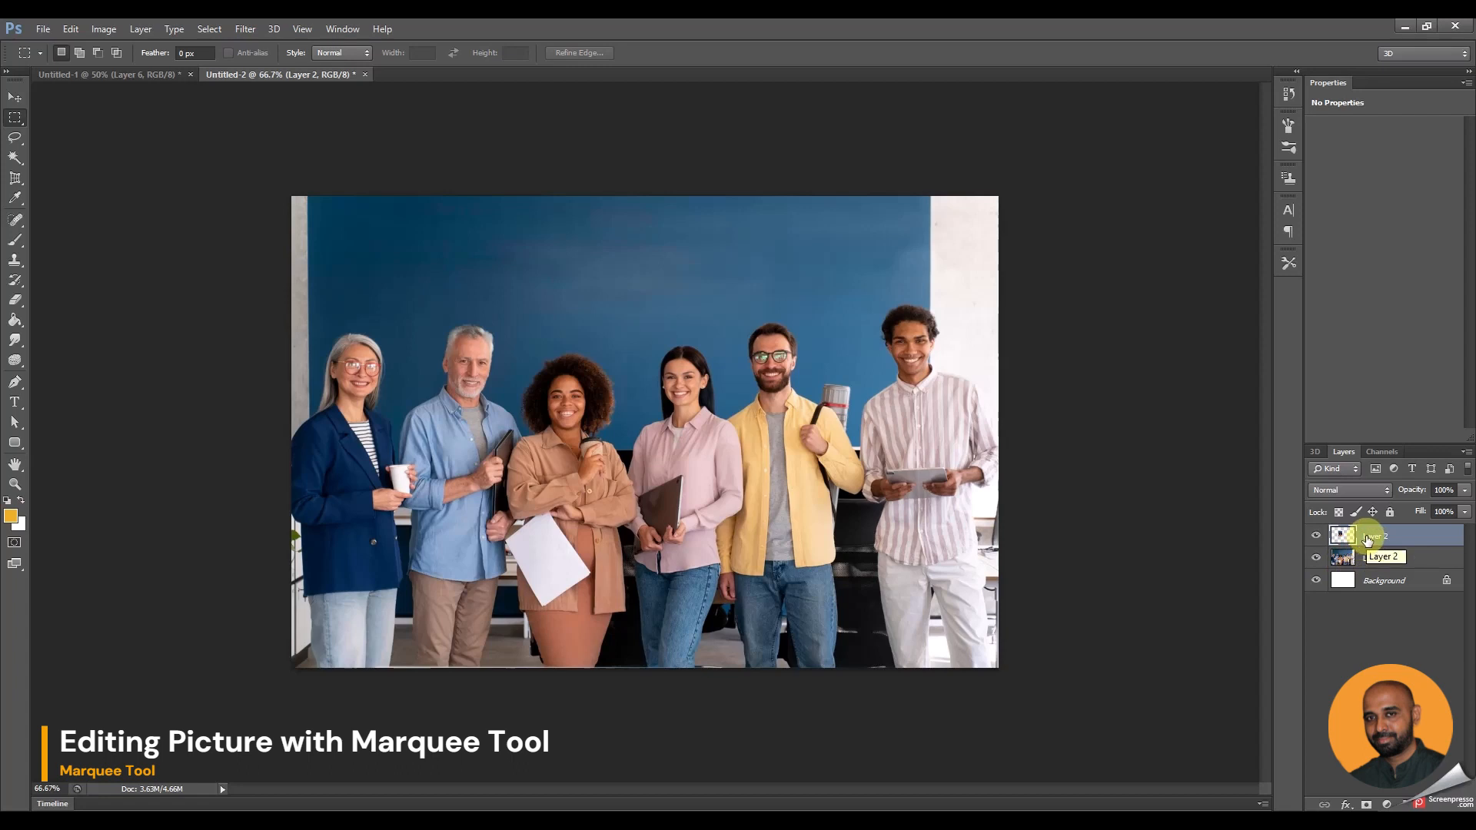
- Activate the Move tool and hide Layer 1 to inspect the copied portrait, restoring the layer's visibility
click(13, 100)
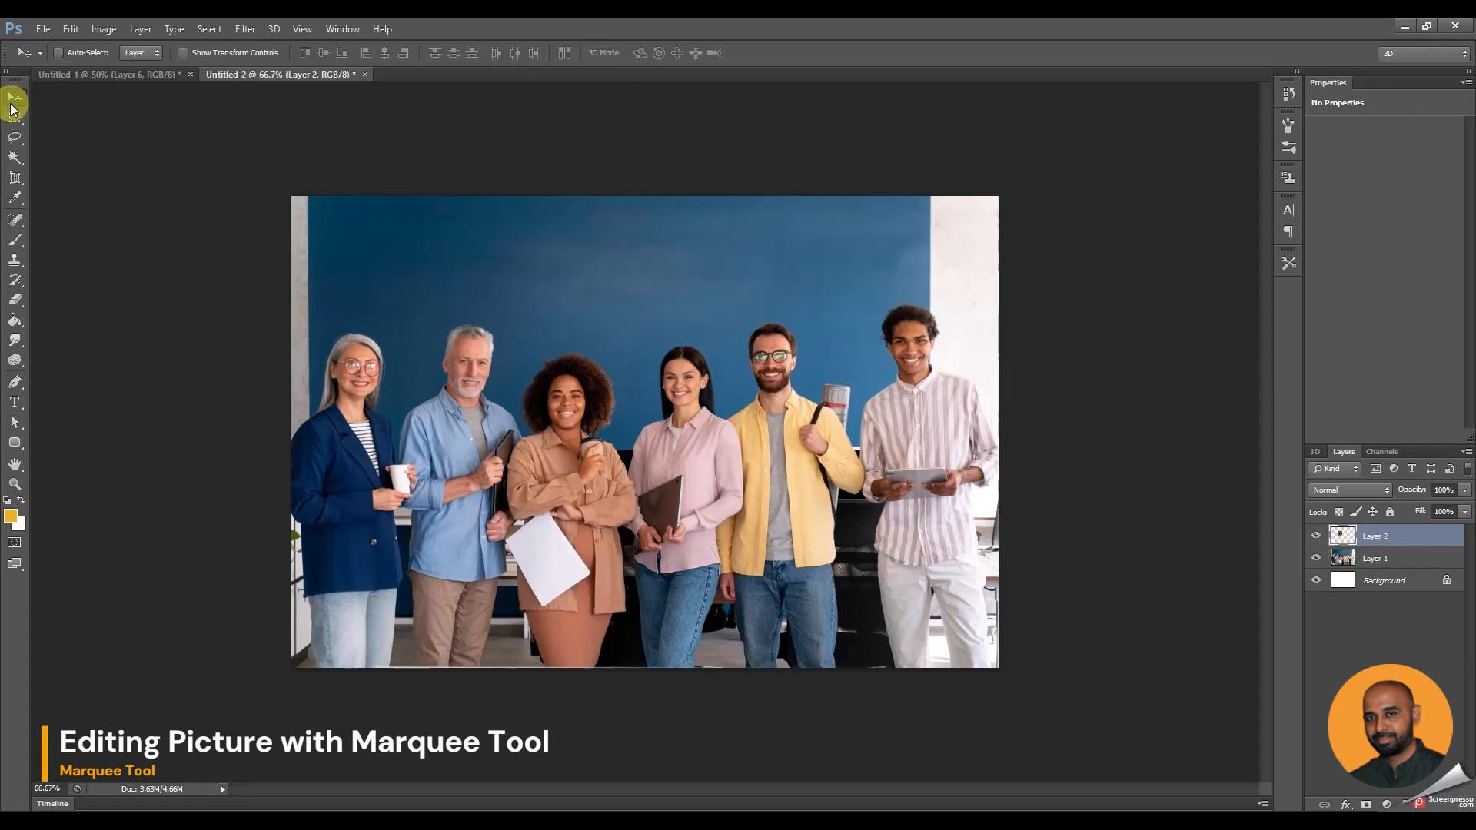
click(1315, 560)
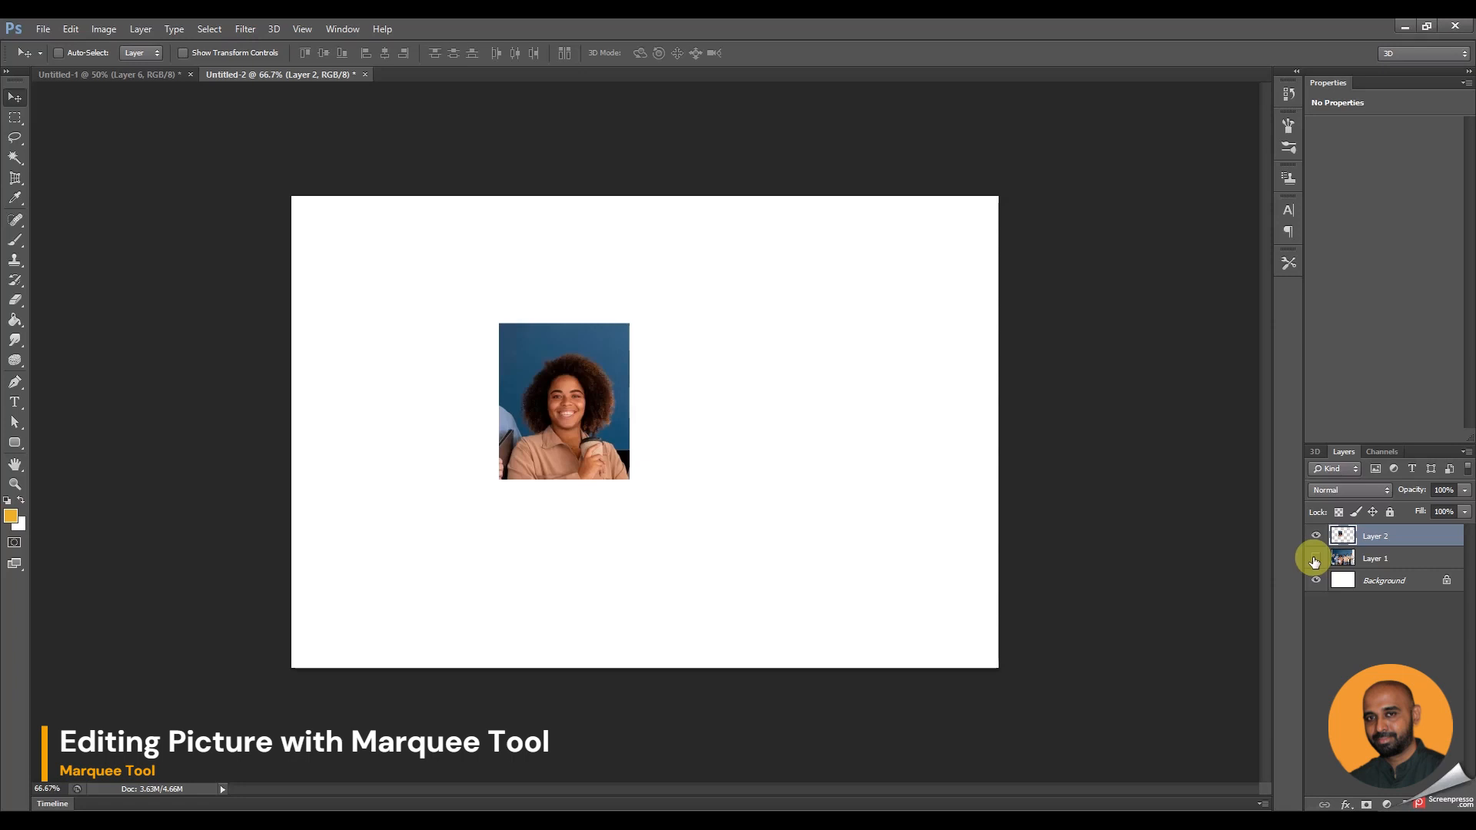
click(1315, 560)
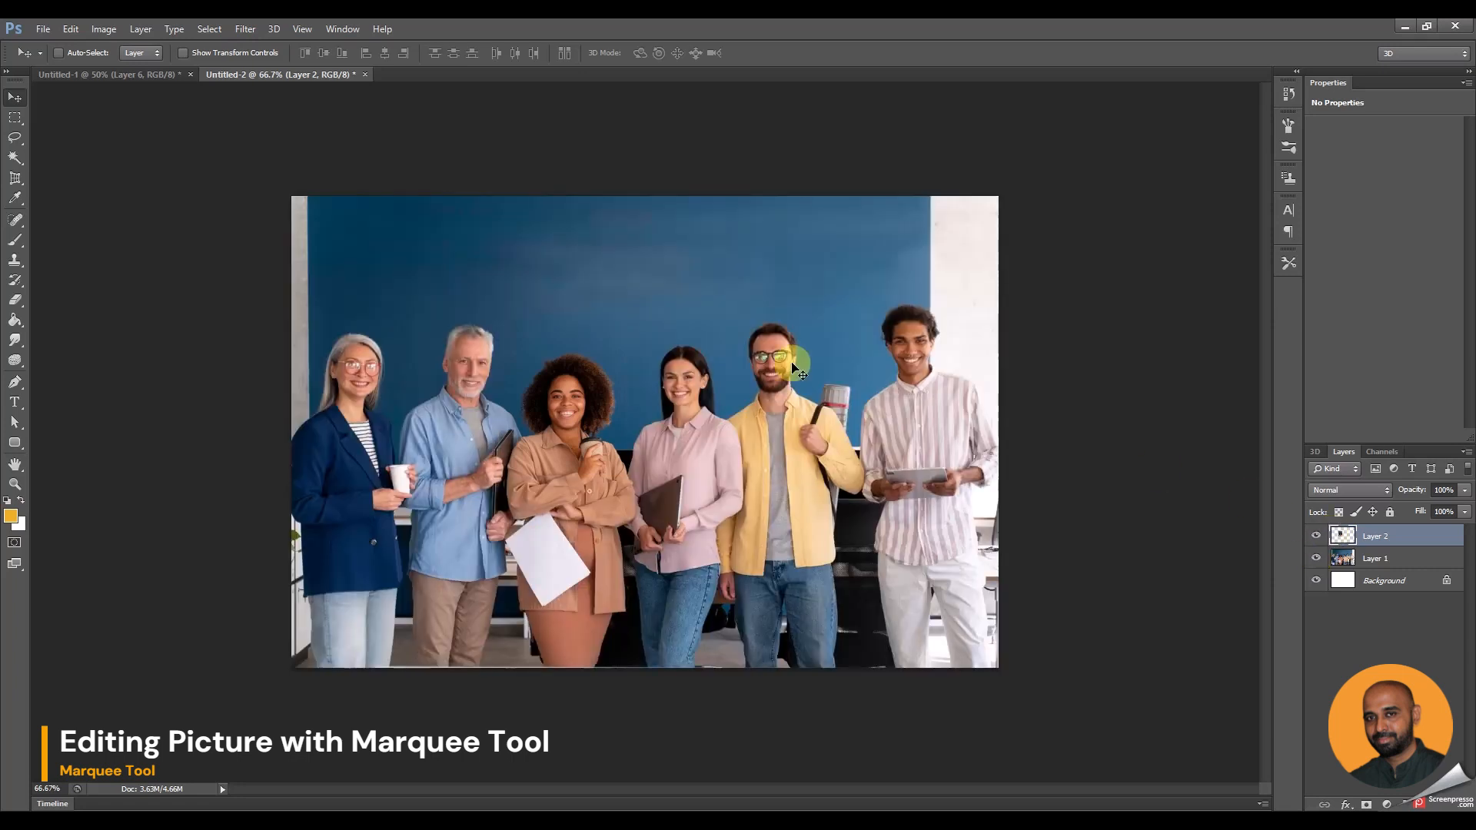
- Select the bearded man's head and shoulders on Layer 1 with the Rectangular Marquee and copy the area to a new layer
click(14, 117)
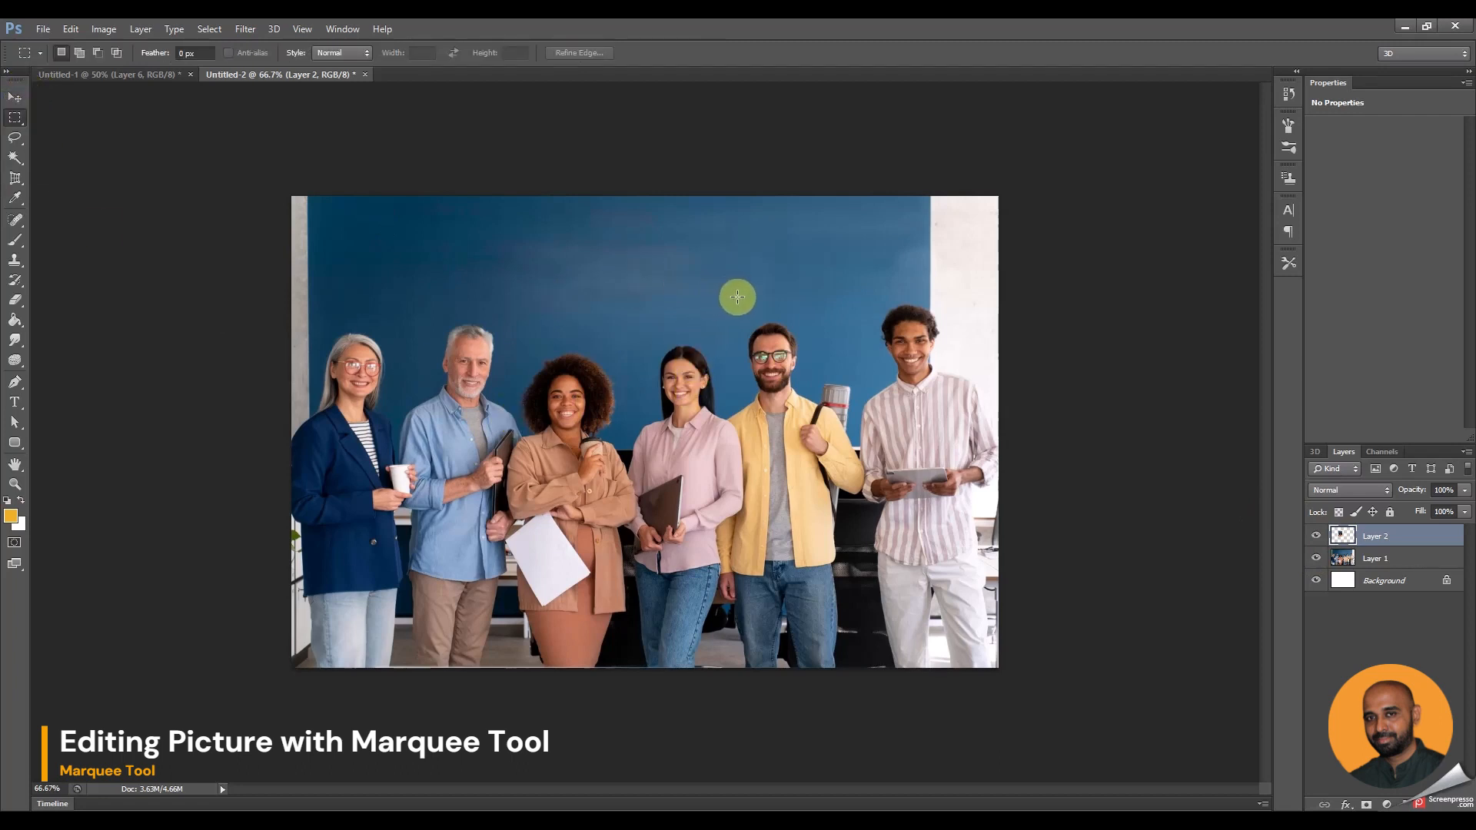
drag(738, 296, 818, 426)
click(1380, 556)
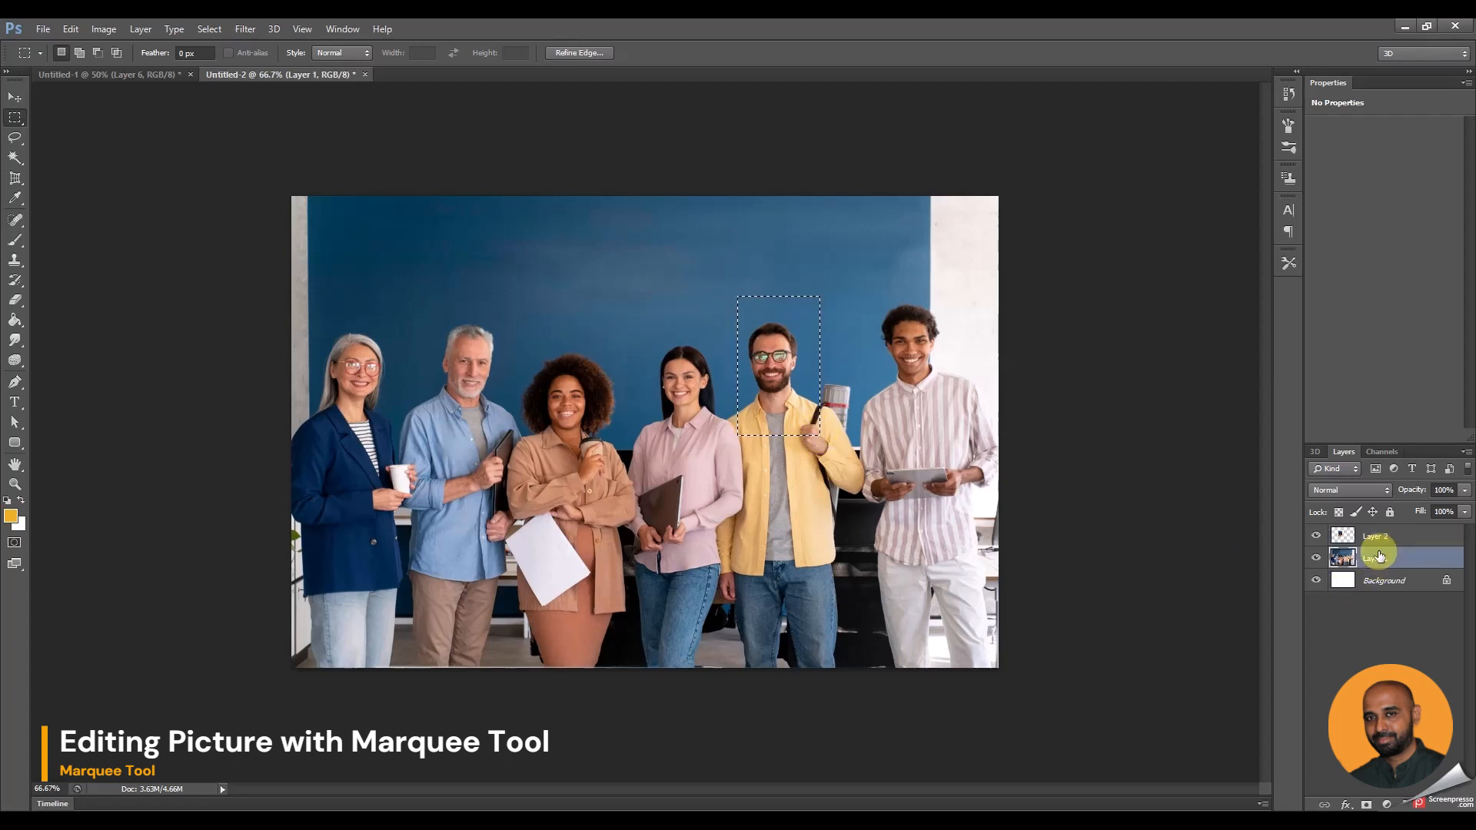
right_click(801, 350)
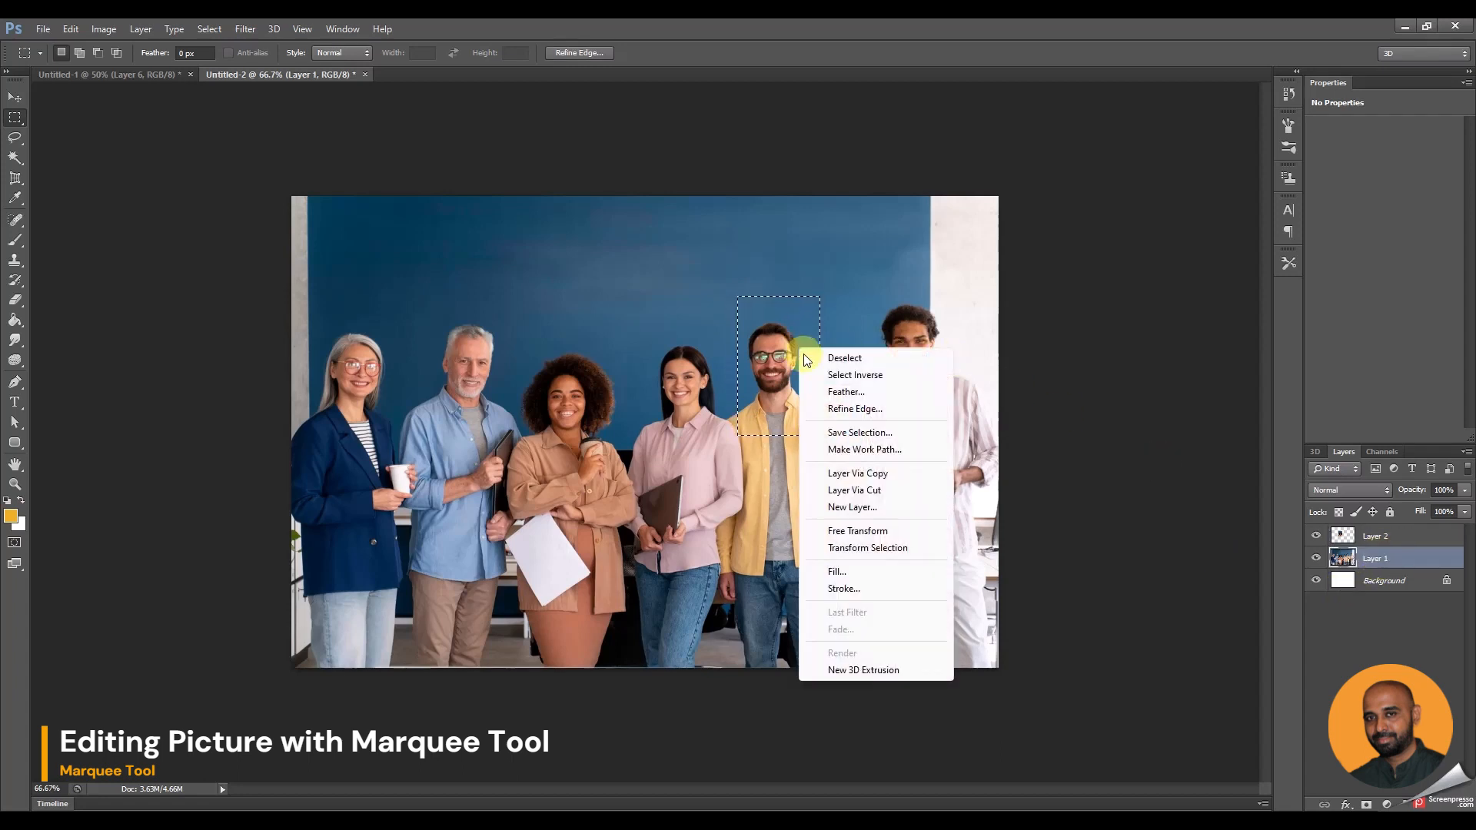
click(880, 474)
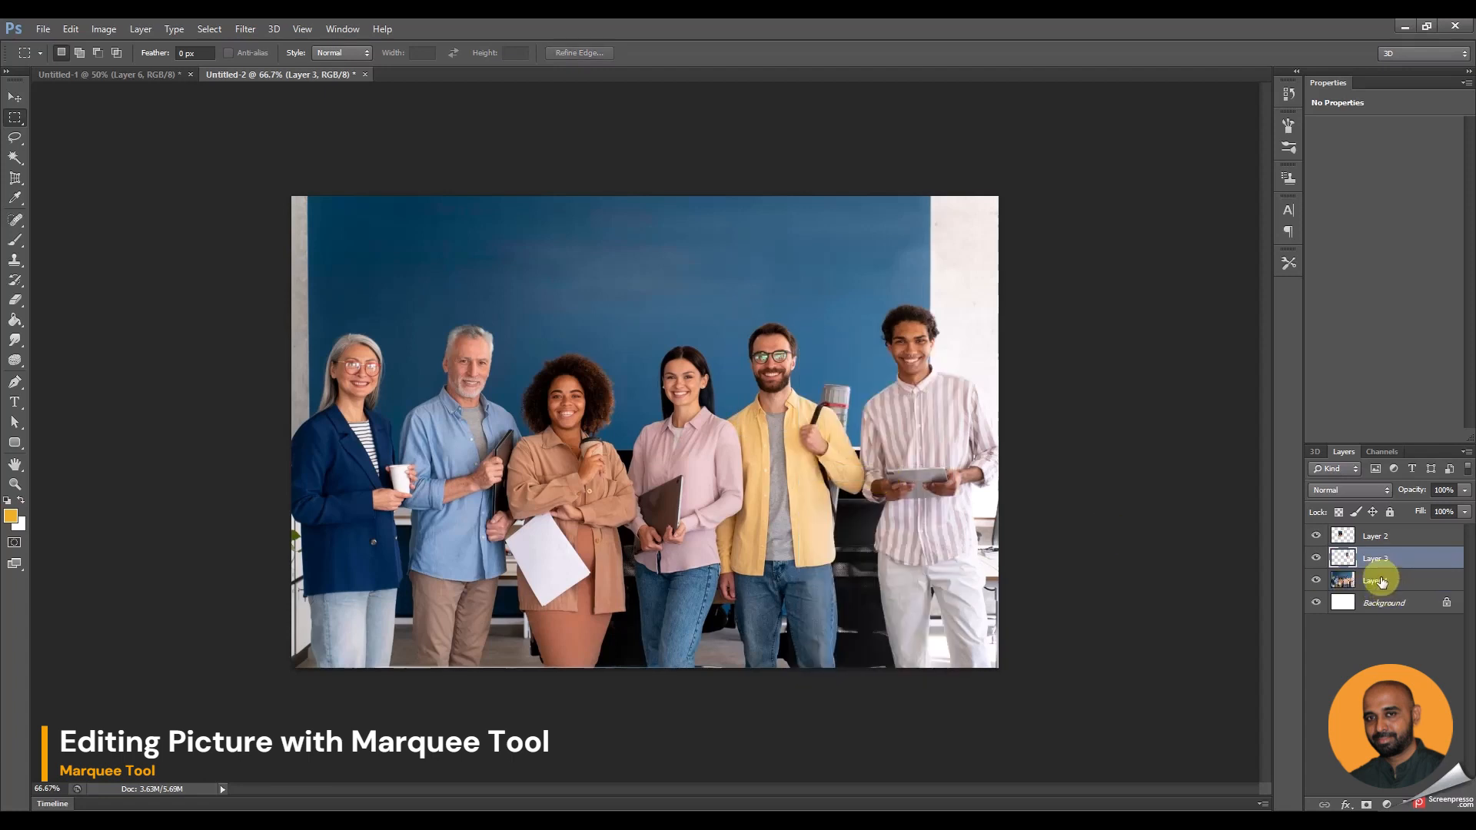
- Move the copied portrait of the bearded man up onto the blue wall, and hide Layer 3 and Layer 2
click(15, 97)
drag(784, 401, 780, 338)
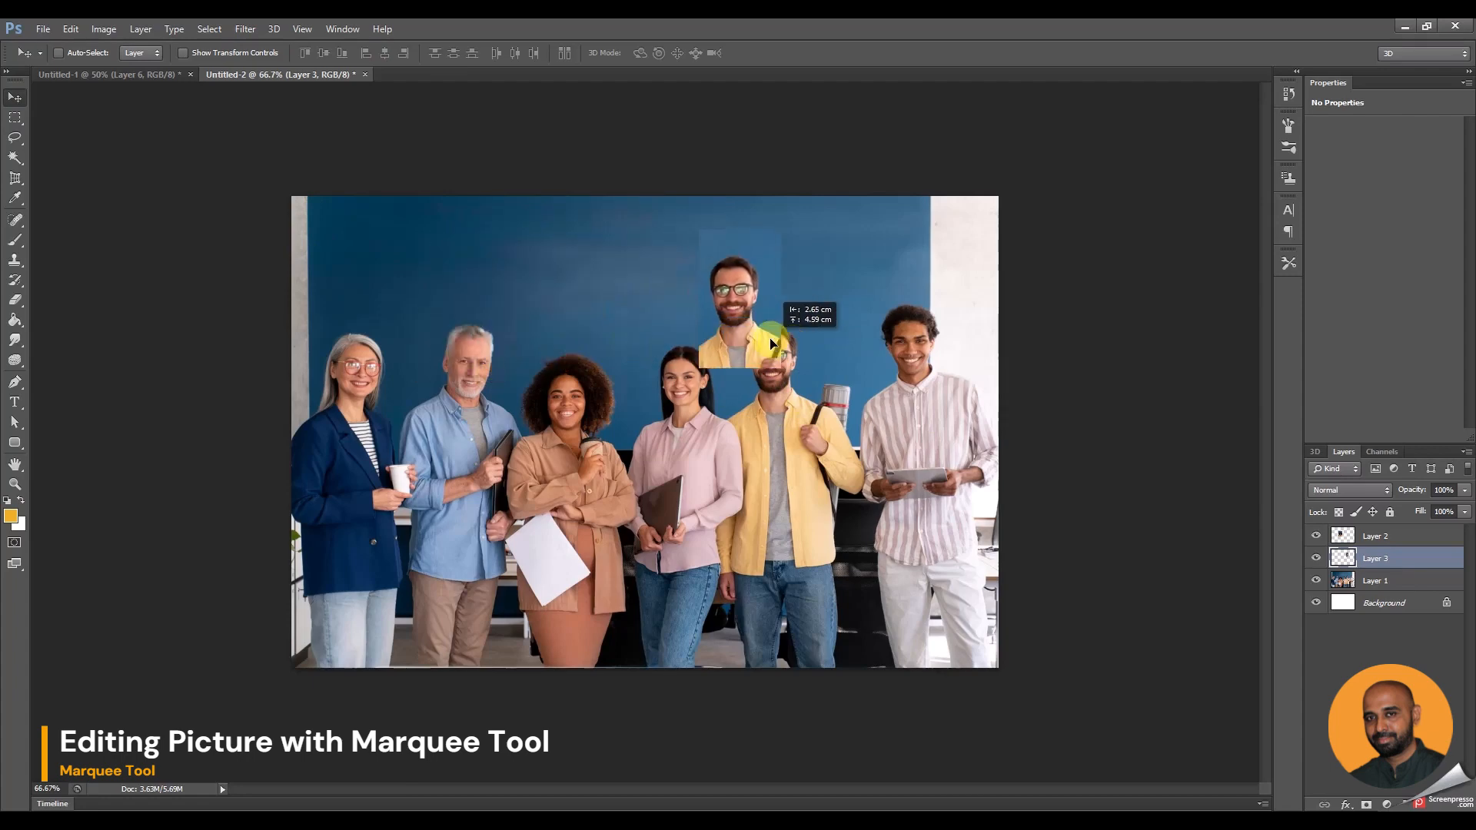
click(1316, 558)
click(1316, 538)
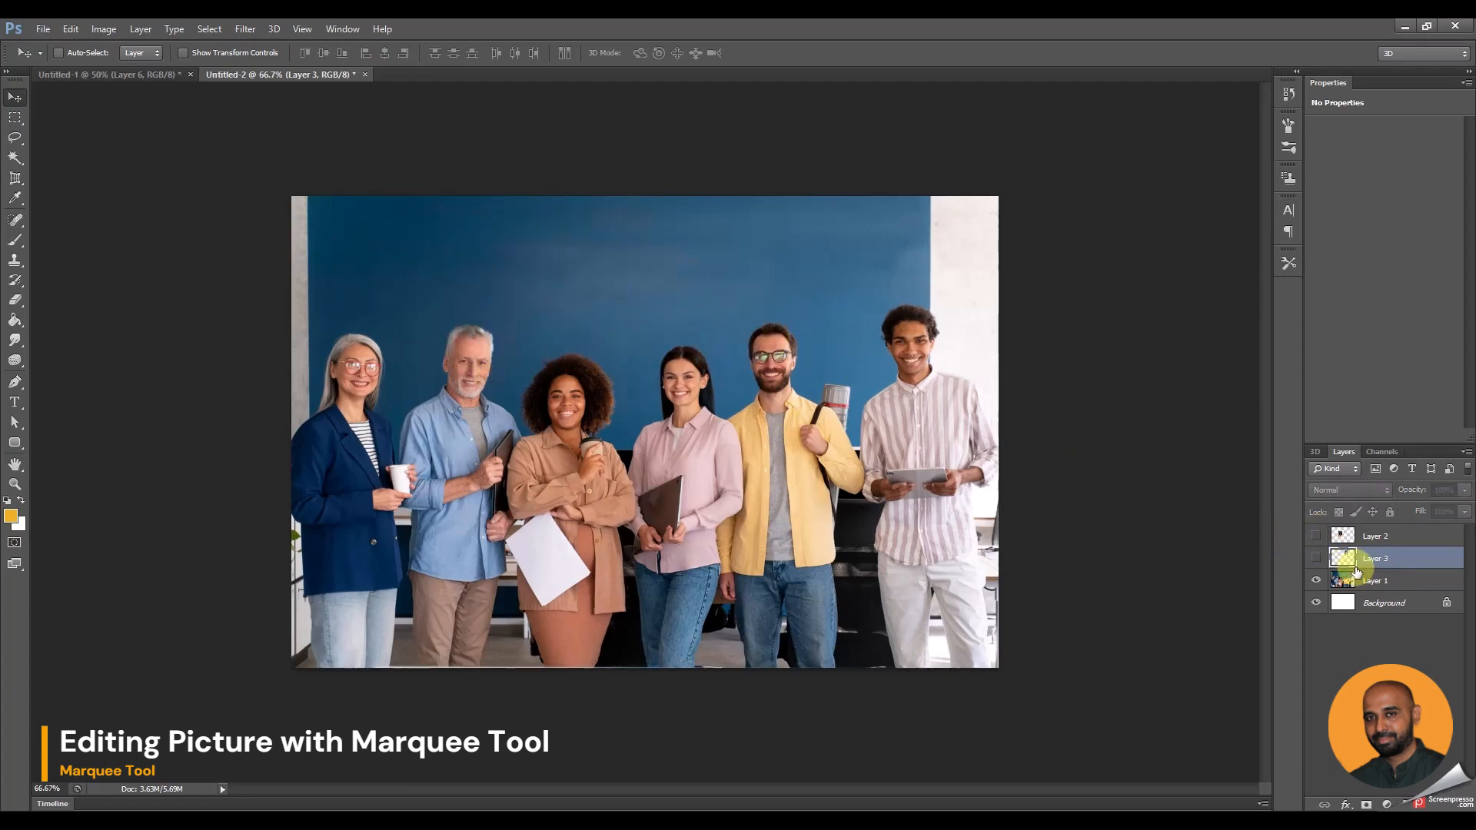
- Copy a rectangular area around the bearded man's head and shoulders from Layer 1 to a new layer and move it over the curly-haired woman
click(1364, 581)
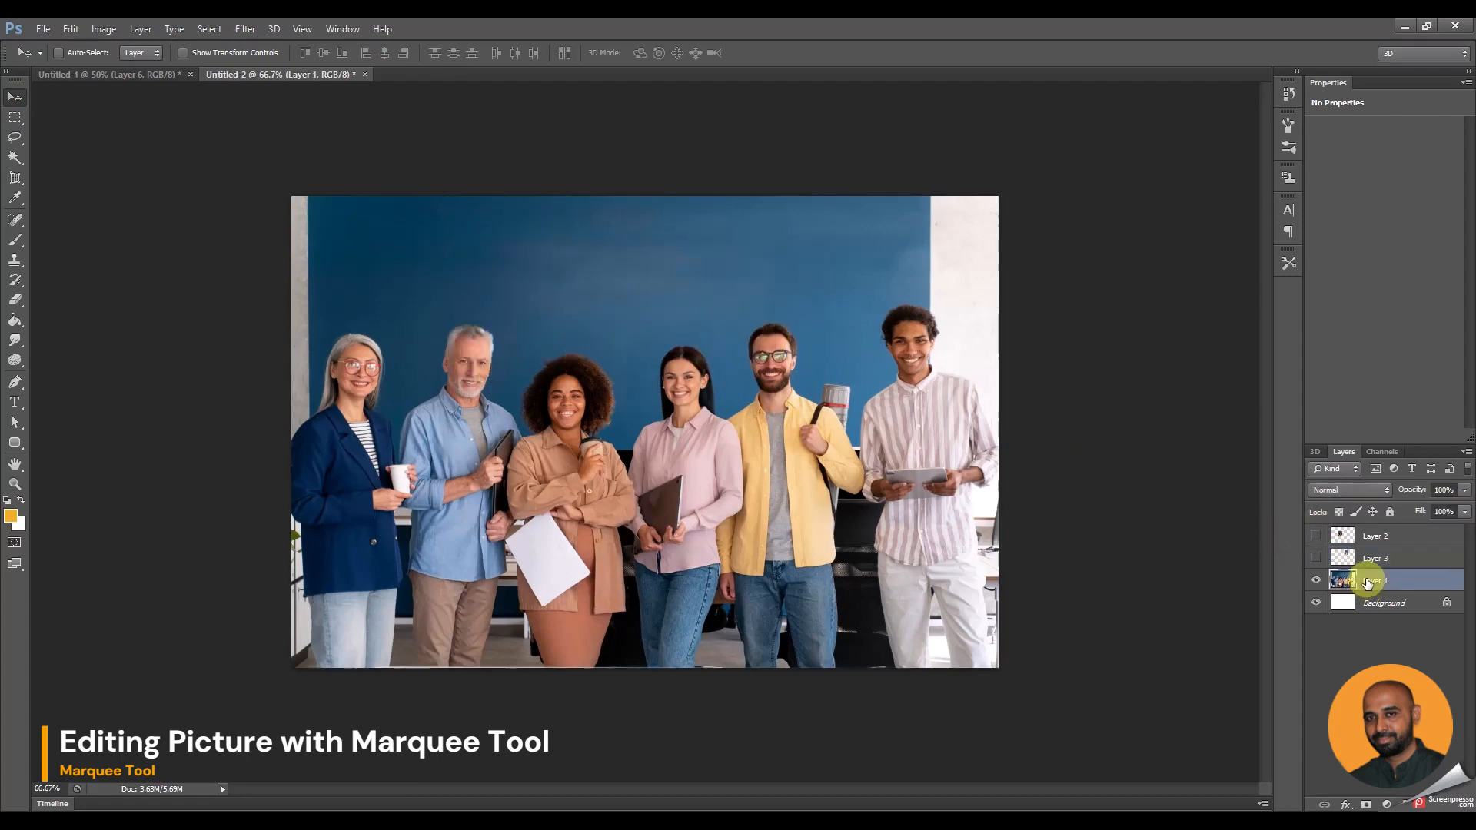
click(16, 117)
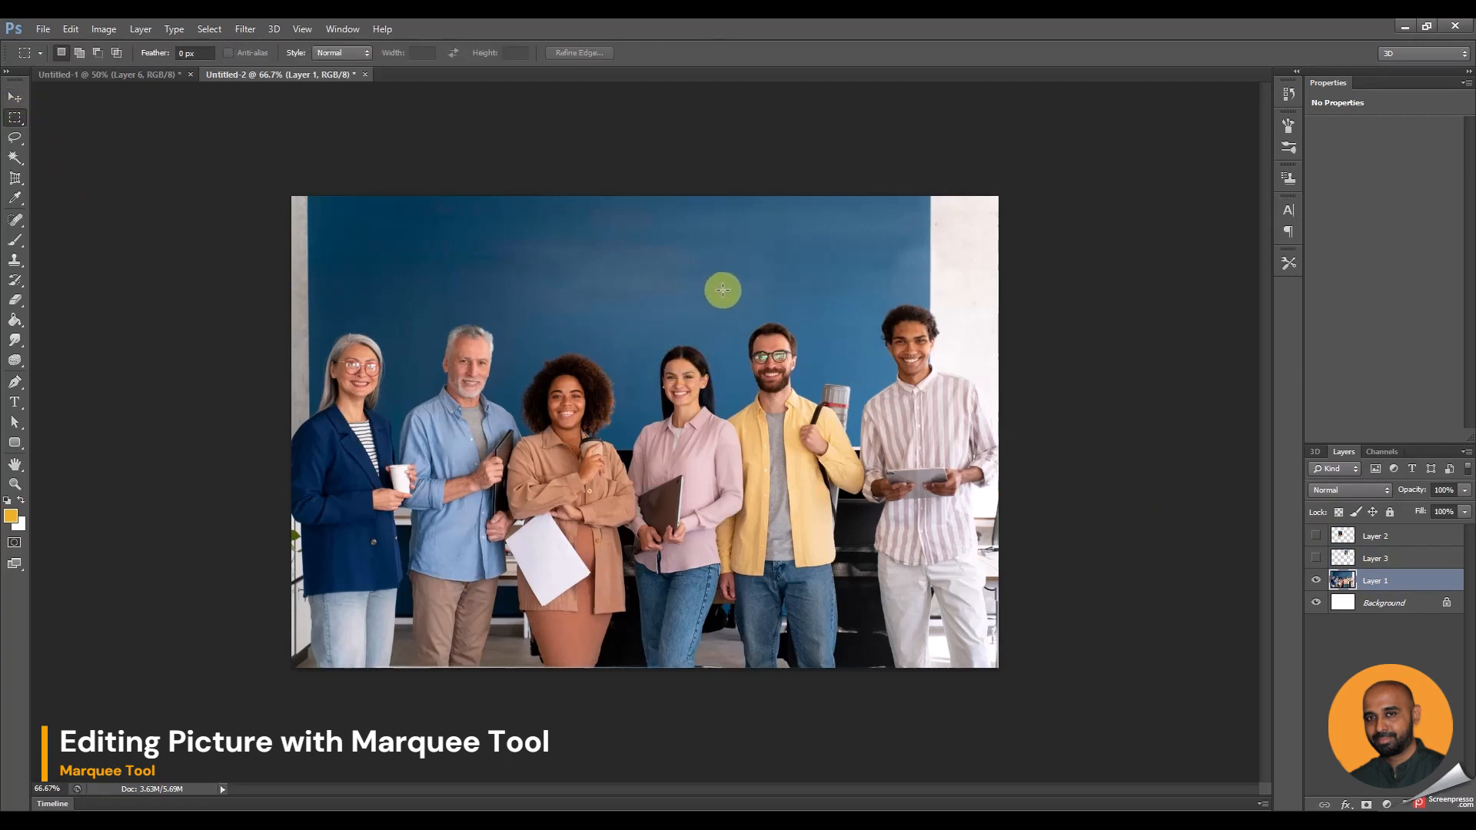
drag(726, 290, 824, 441)
key(ctrl+j)
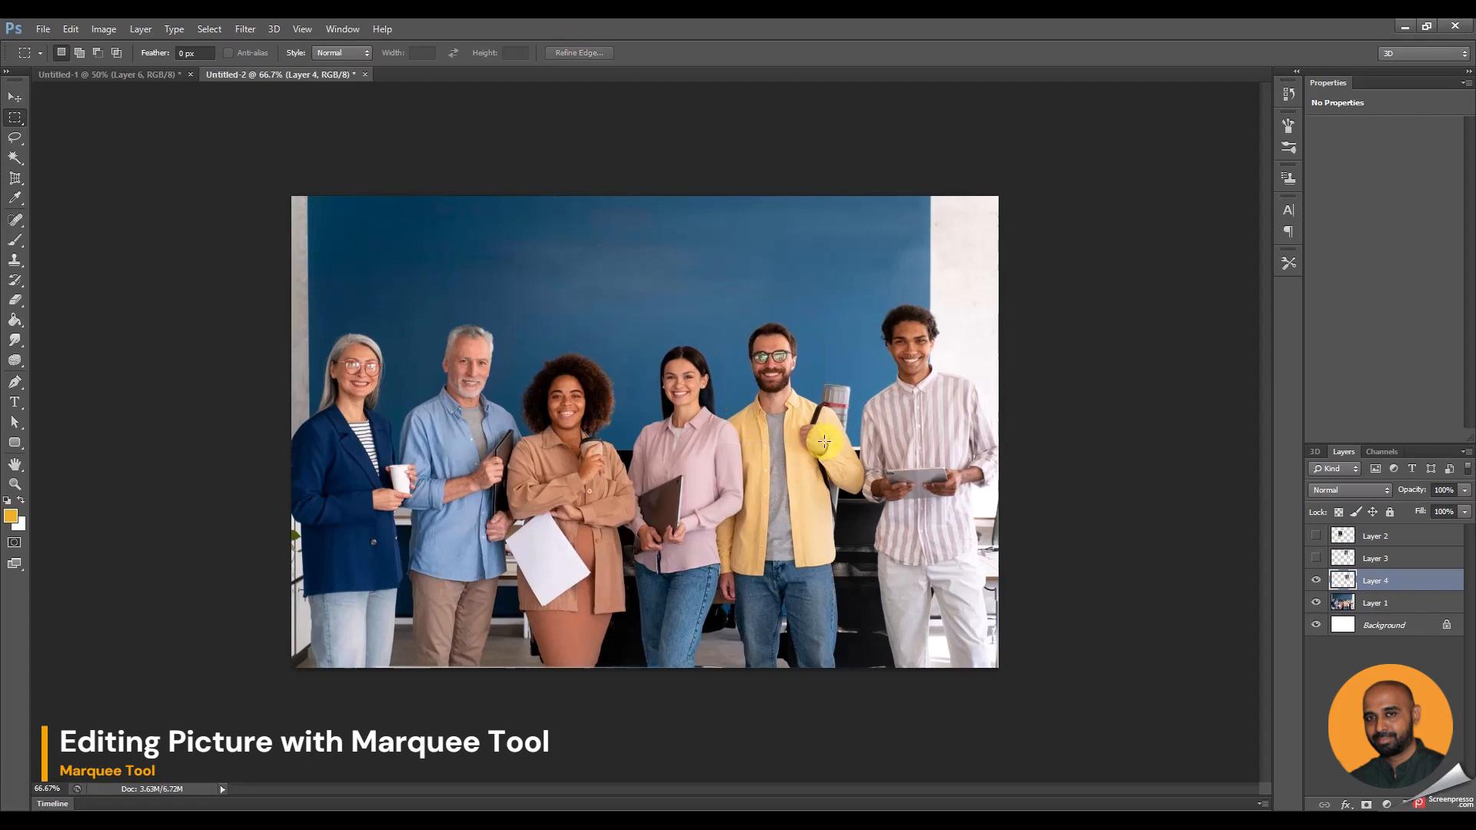
click(11, 100)
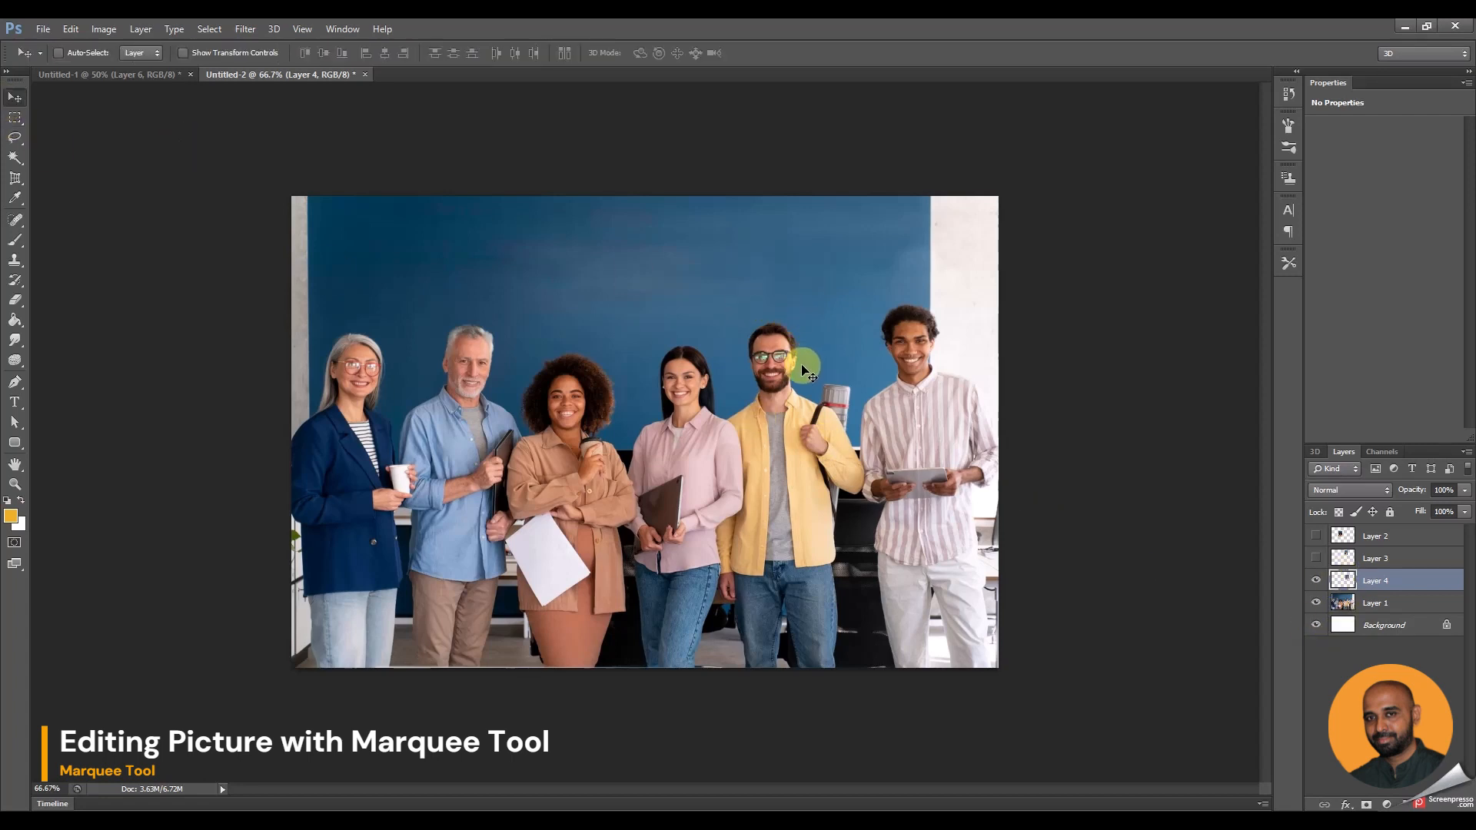
drag(799, 388, 566, 439)
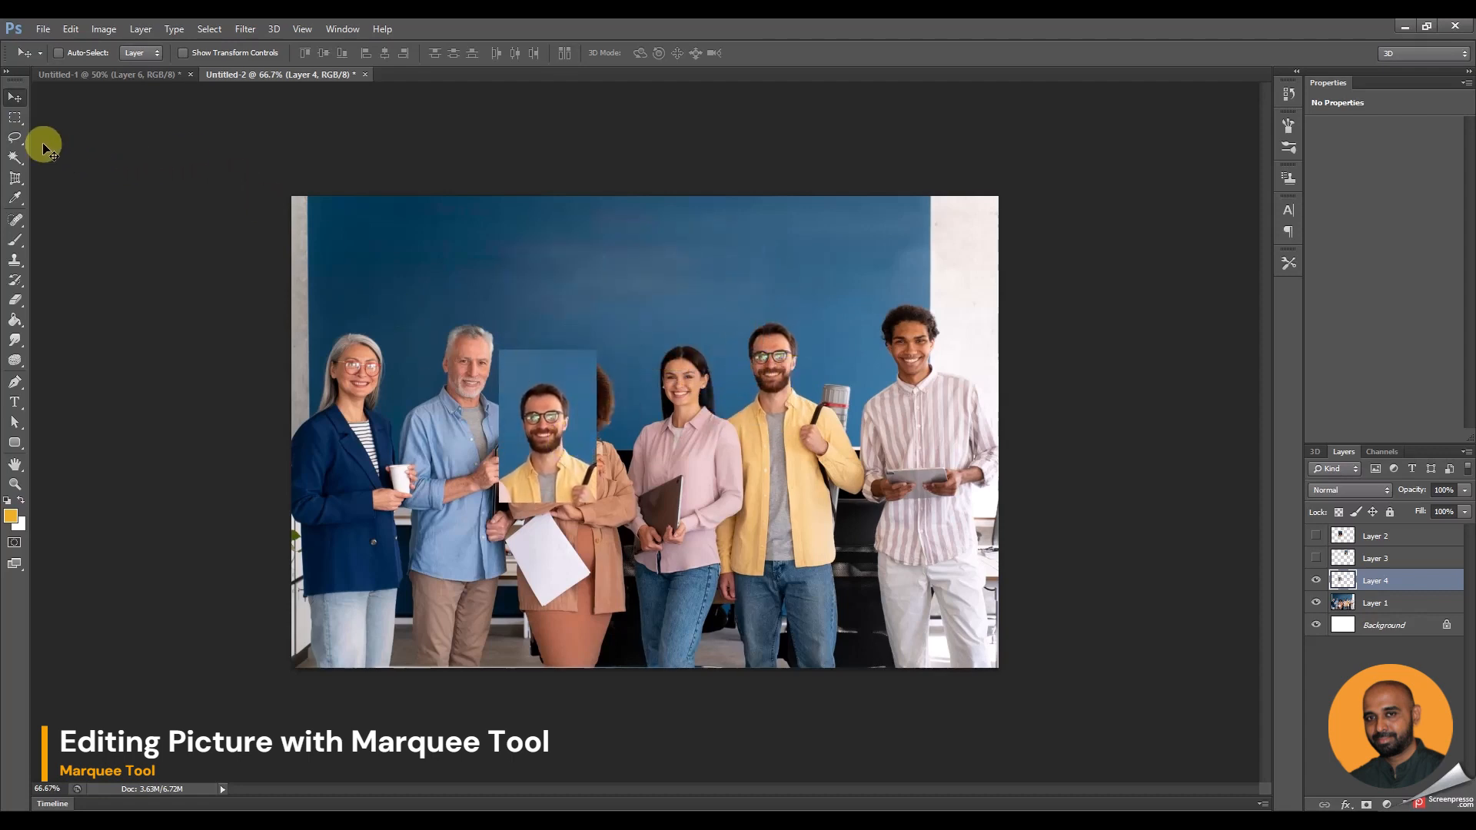
- Copy a circular Elliptical Marquee area around the bearded man's head from Layer 1 to a new layer and move it over the woman in pink
click(14, 119)
drag(11, 128, 69, 132)
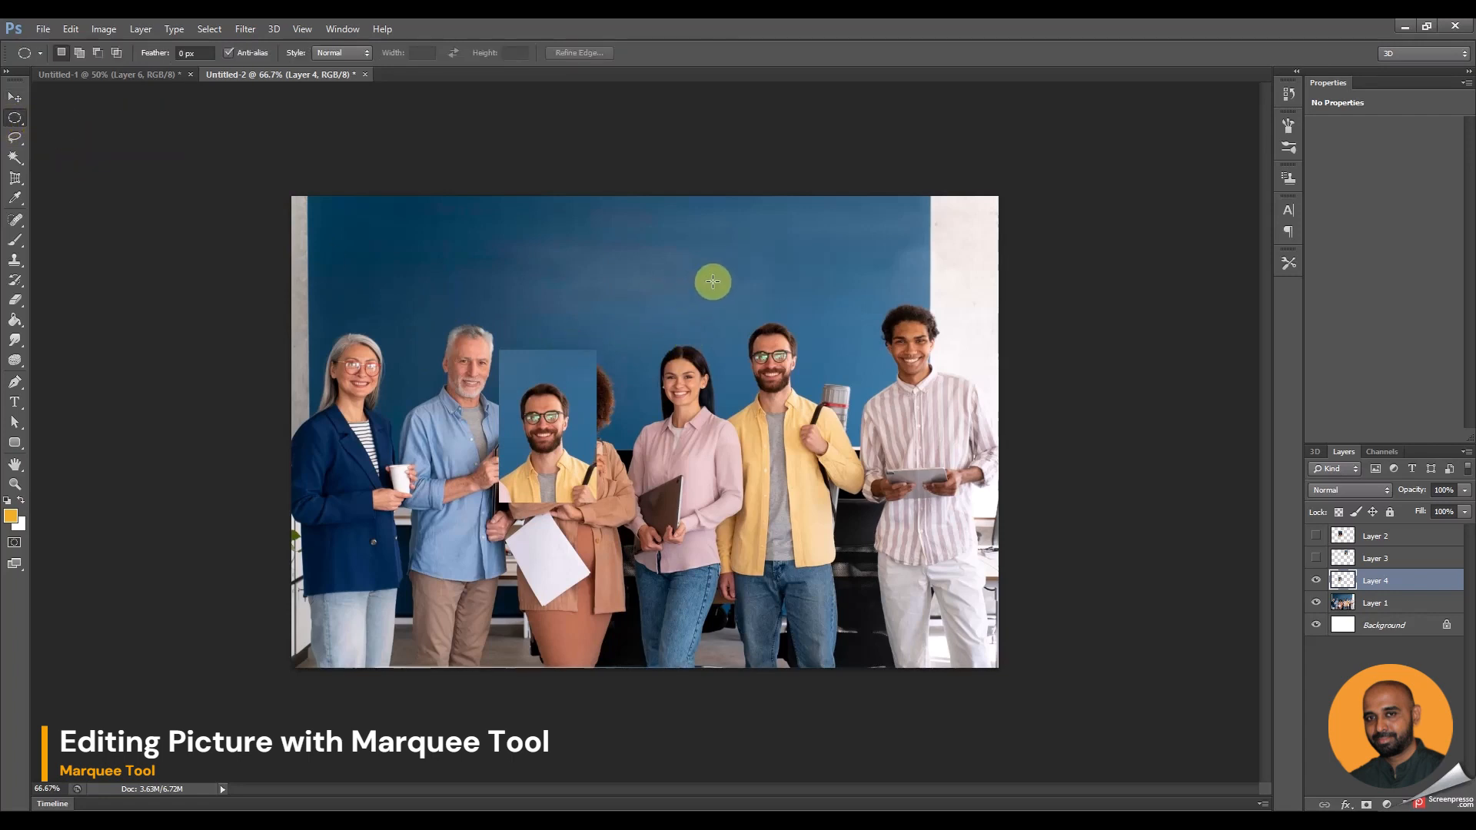
drag(711, 279, 843, 439)
click(1375, 605)
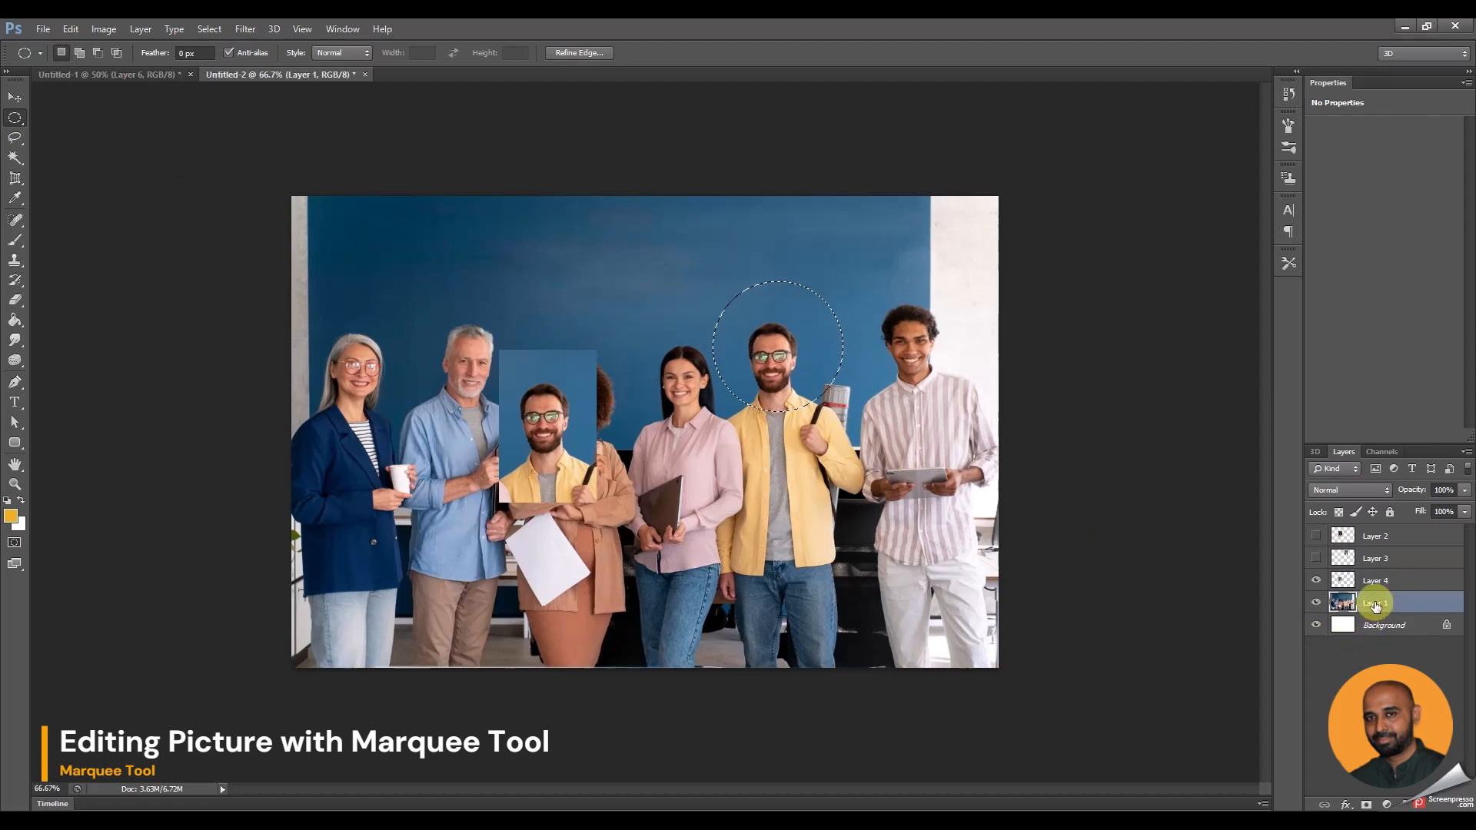
key(ctrl+j)
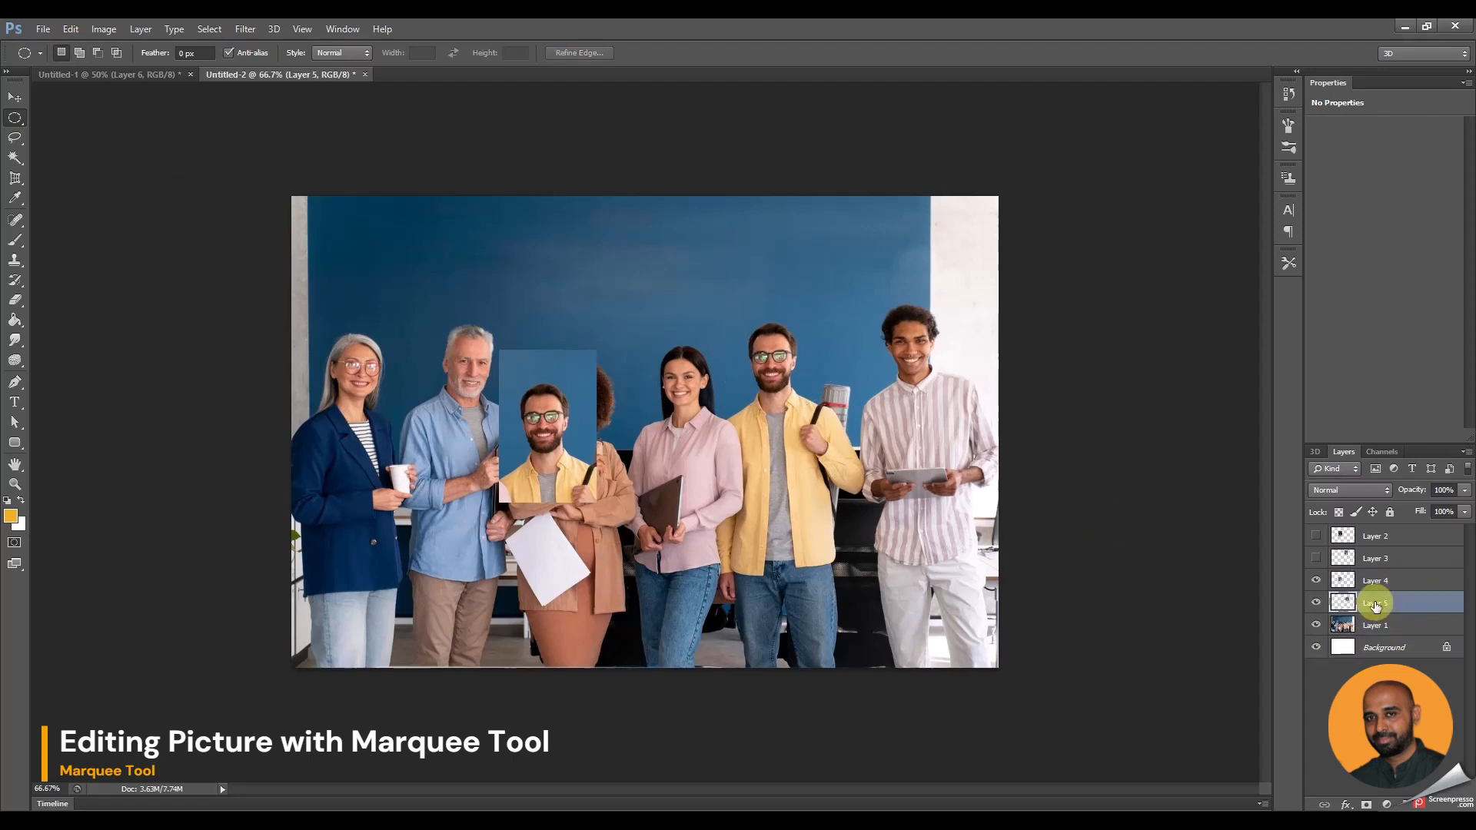
click(15, 97)
drag(786, 365, 732, 464)
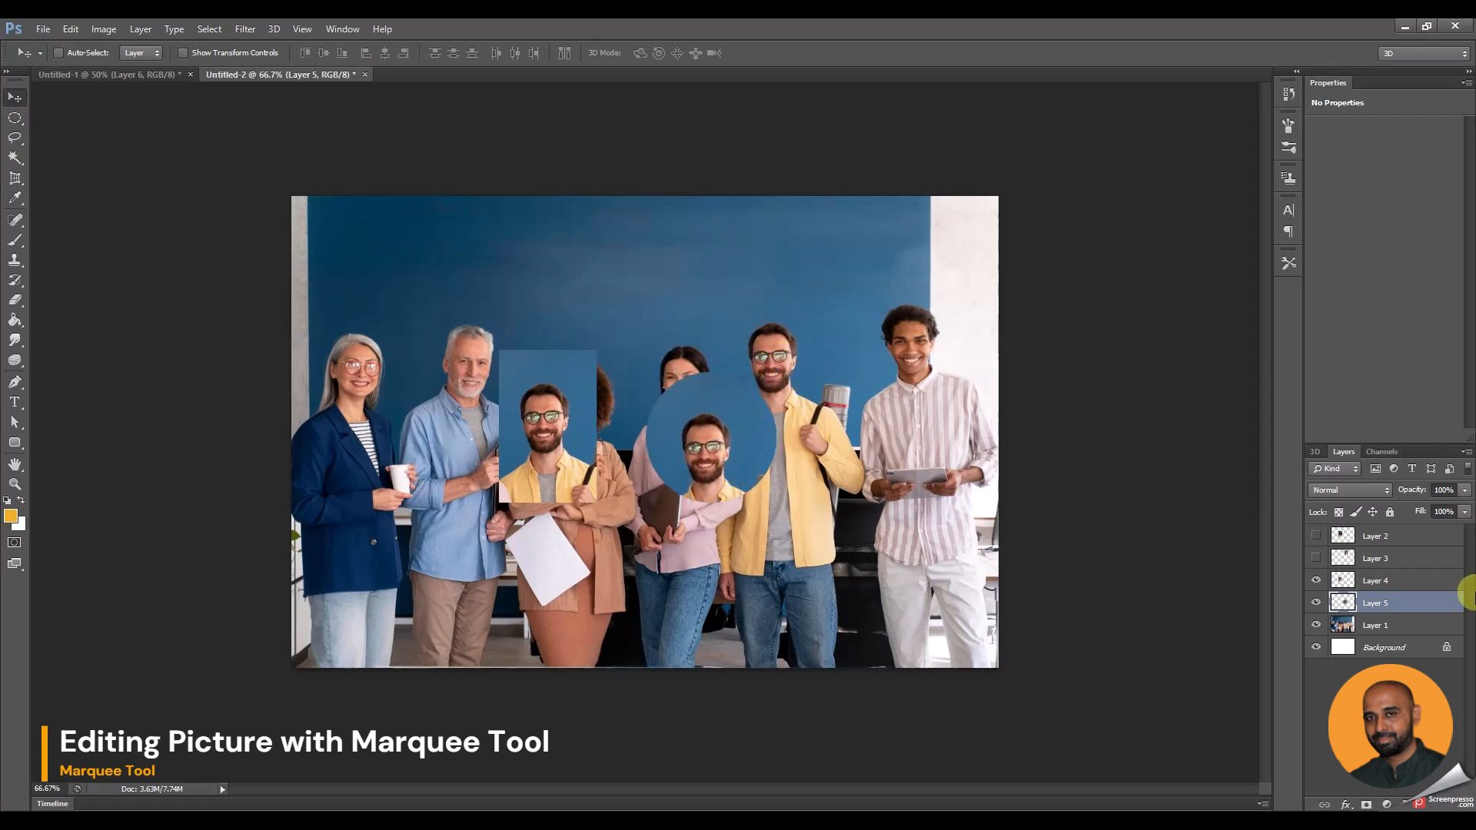
- Hide Layer 5 and Layer 4 and make Layer 1 the active layer
click(1316, 602)
click(1315, 580)
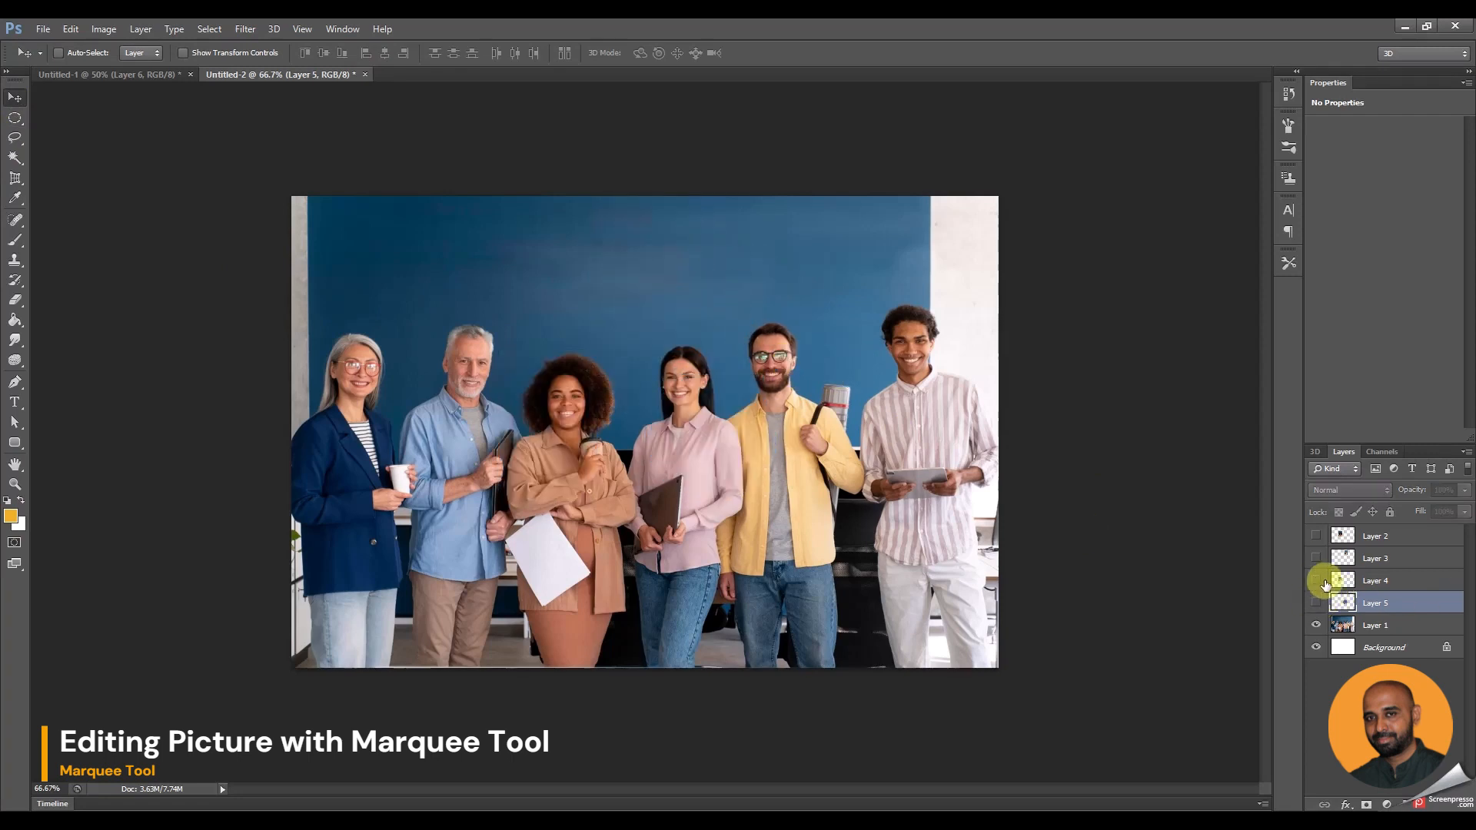
click(1389, 624)
- Try Rectangular Marquee selections around the curly-haired woman and around the woman in pink, deselecting each one
click(15, 118)
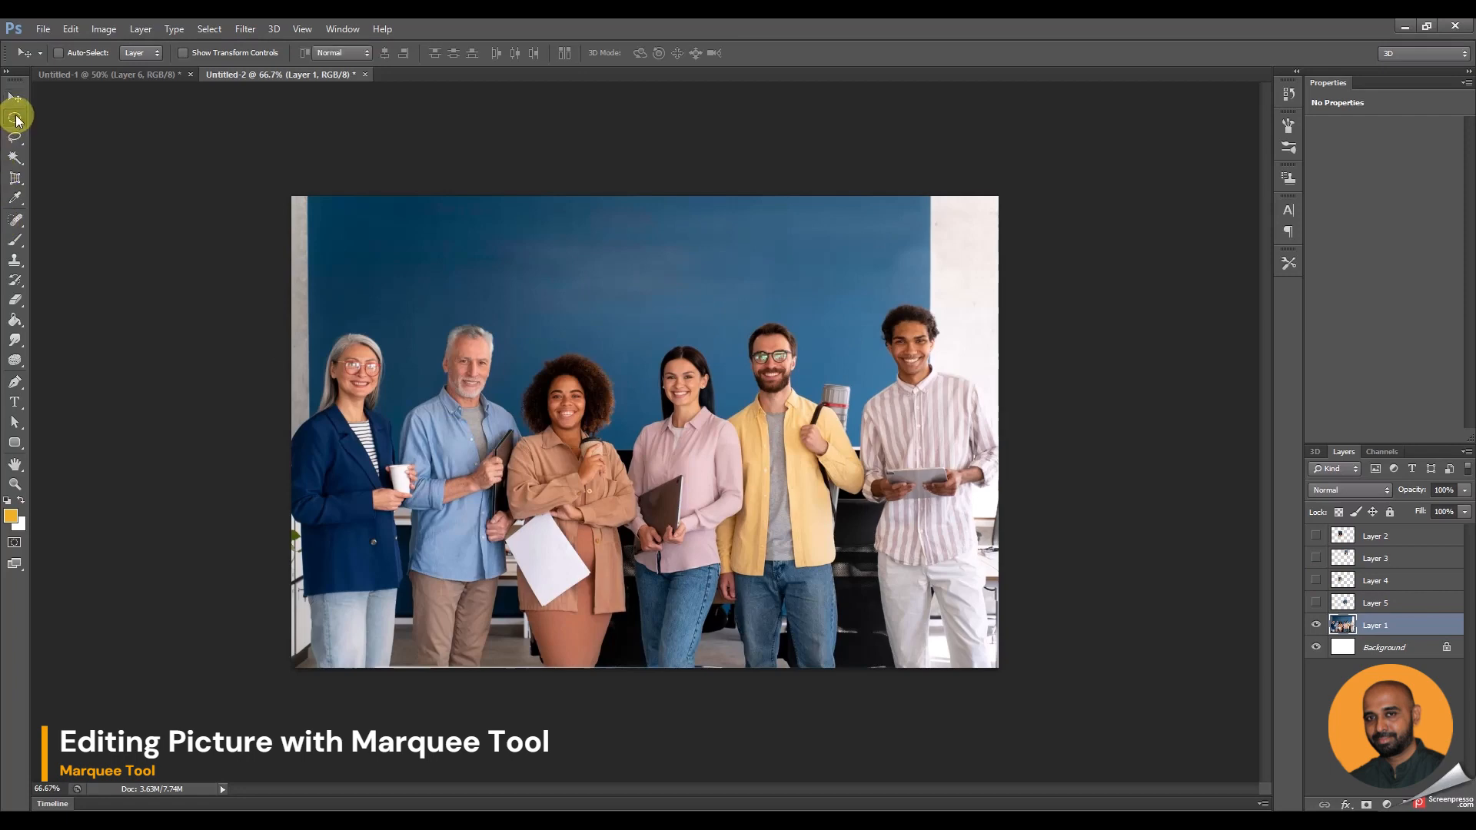
right_click(16, 117)
click(46, 110)
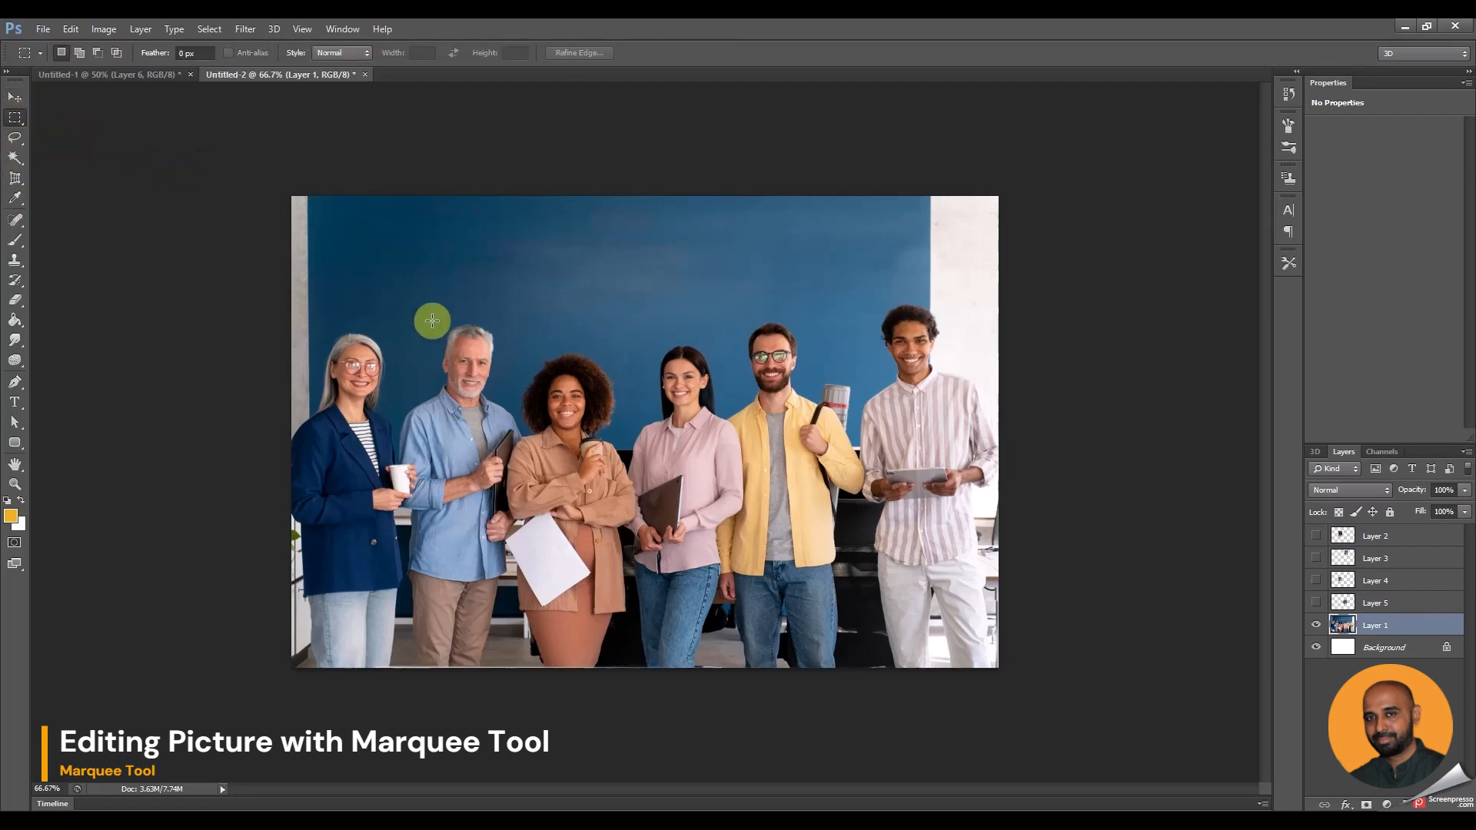
drag(430, 283, 642, 497)
key(ctrl+d)
drag(616, 291, 773, 524)
click(773, 524)
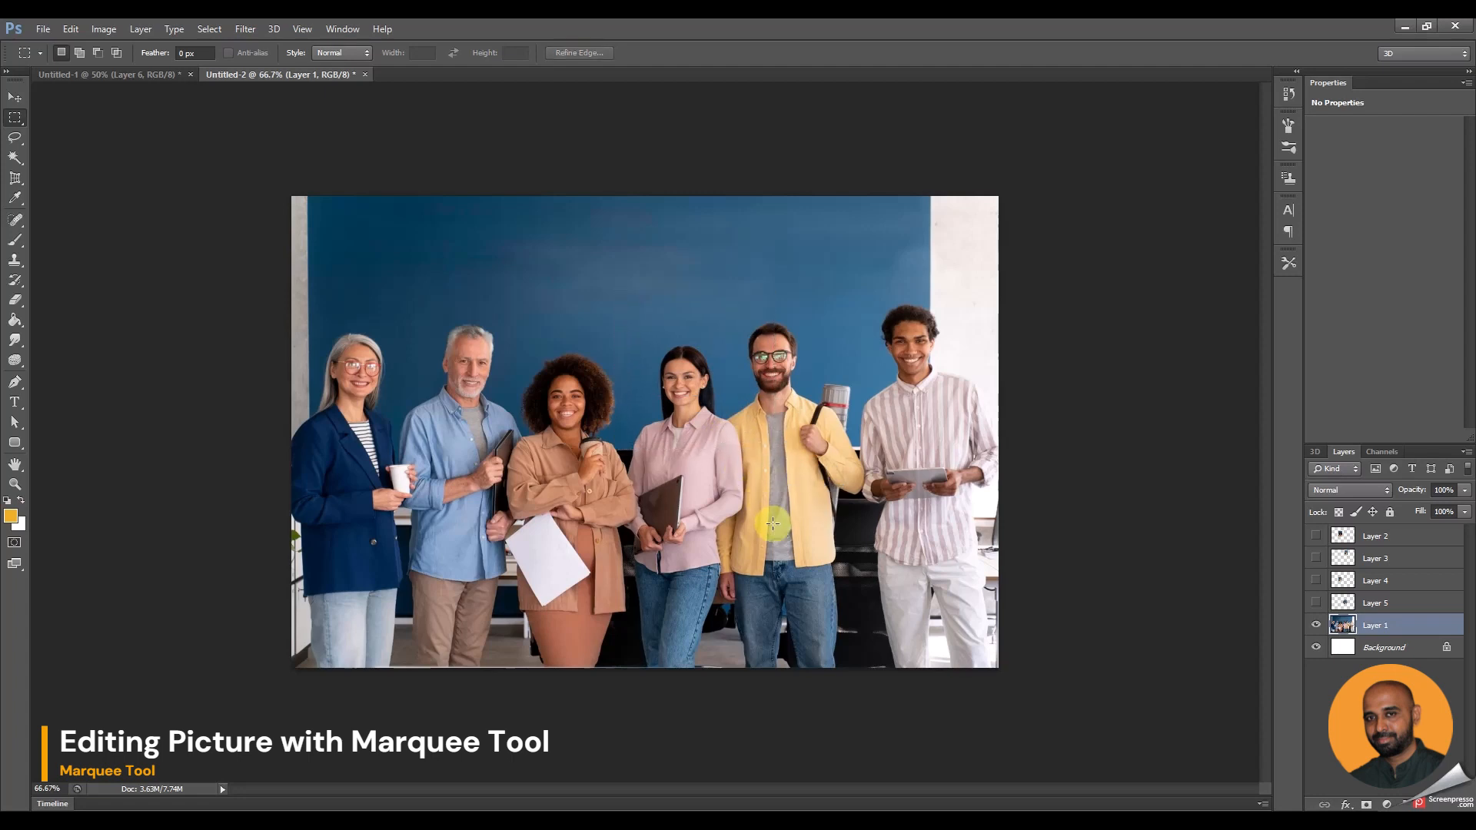